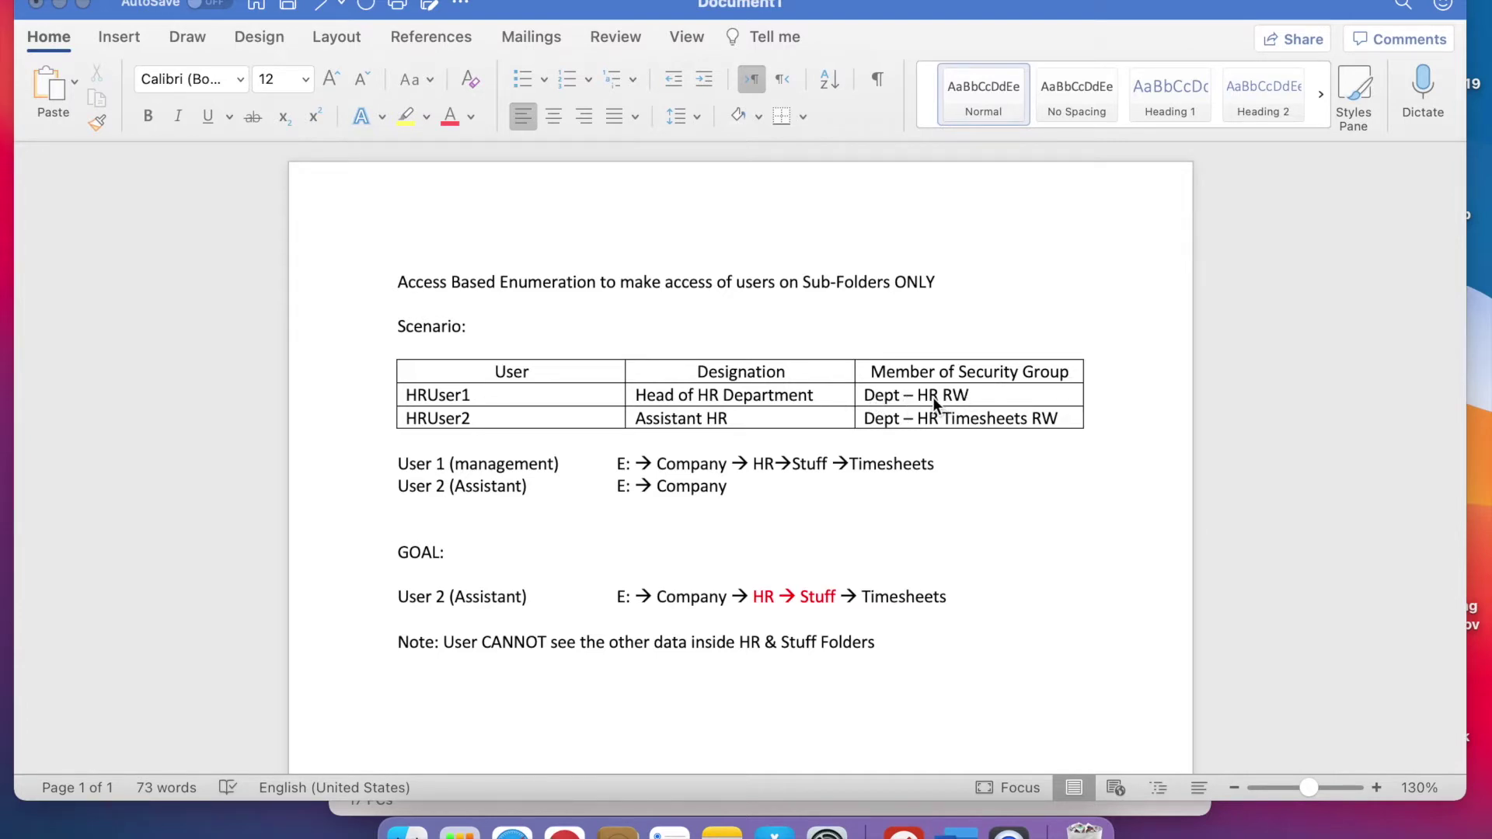
Step: Highlight the security group of HRUser1 and the Timesheets folder in User 1's path in the scenario document
{"action": "left_click_drag", "start_coordinate": [981, 395], "coordinate": [877, 393]}
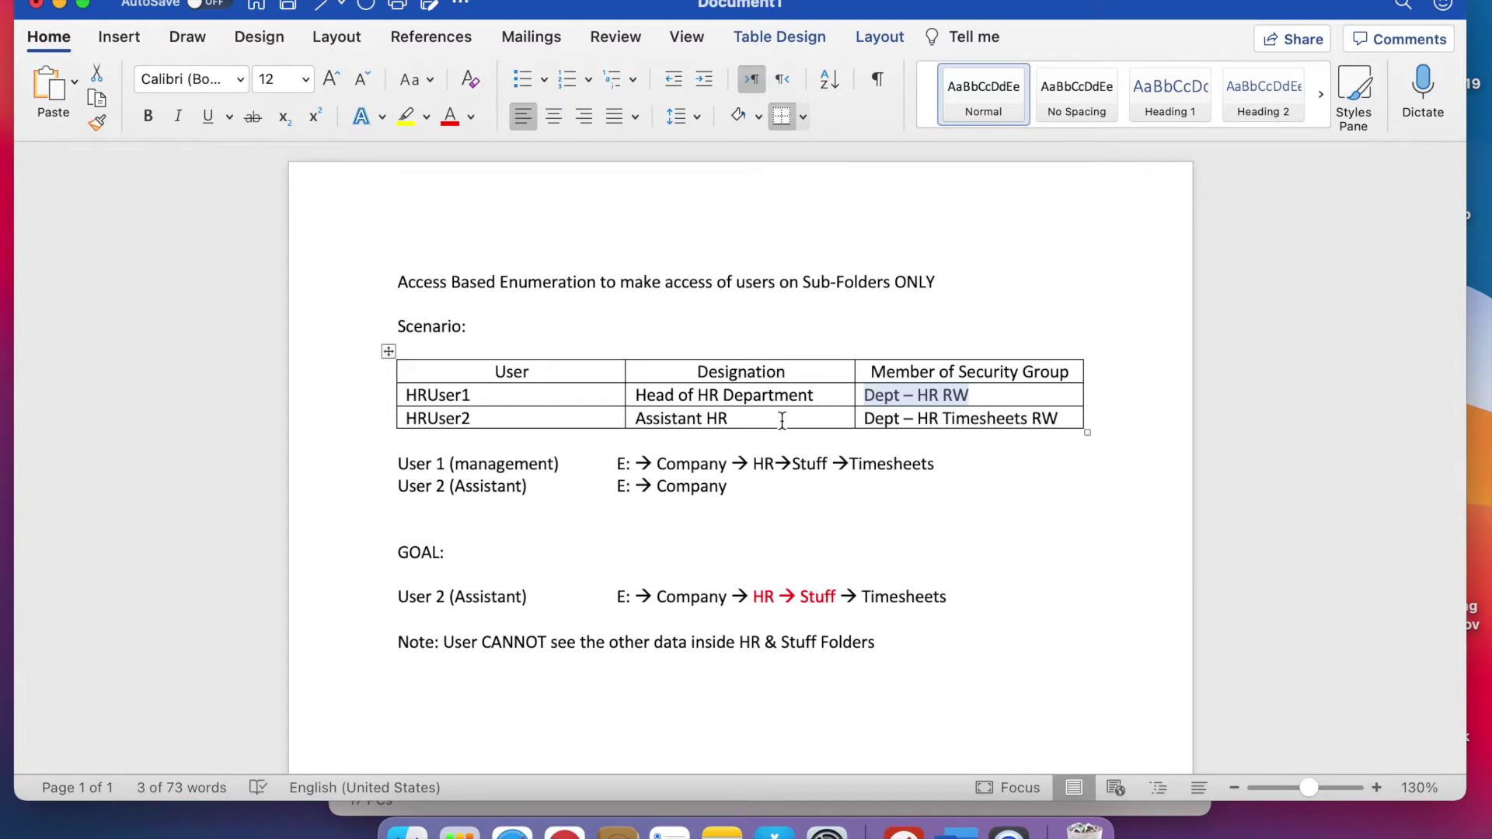
{"action": "mouse_move", "coordinate": [839, 472]}
{"action": "left_click_drag", "start_coordinate": [849, 465], "coordinate": [941, 467]}
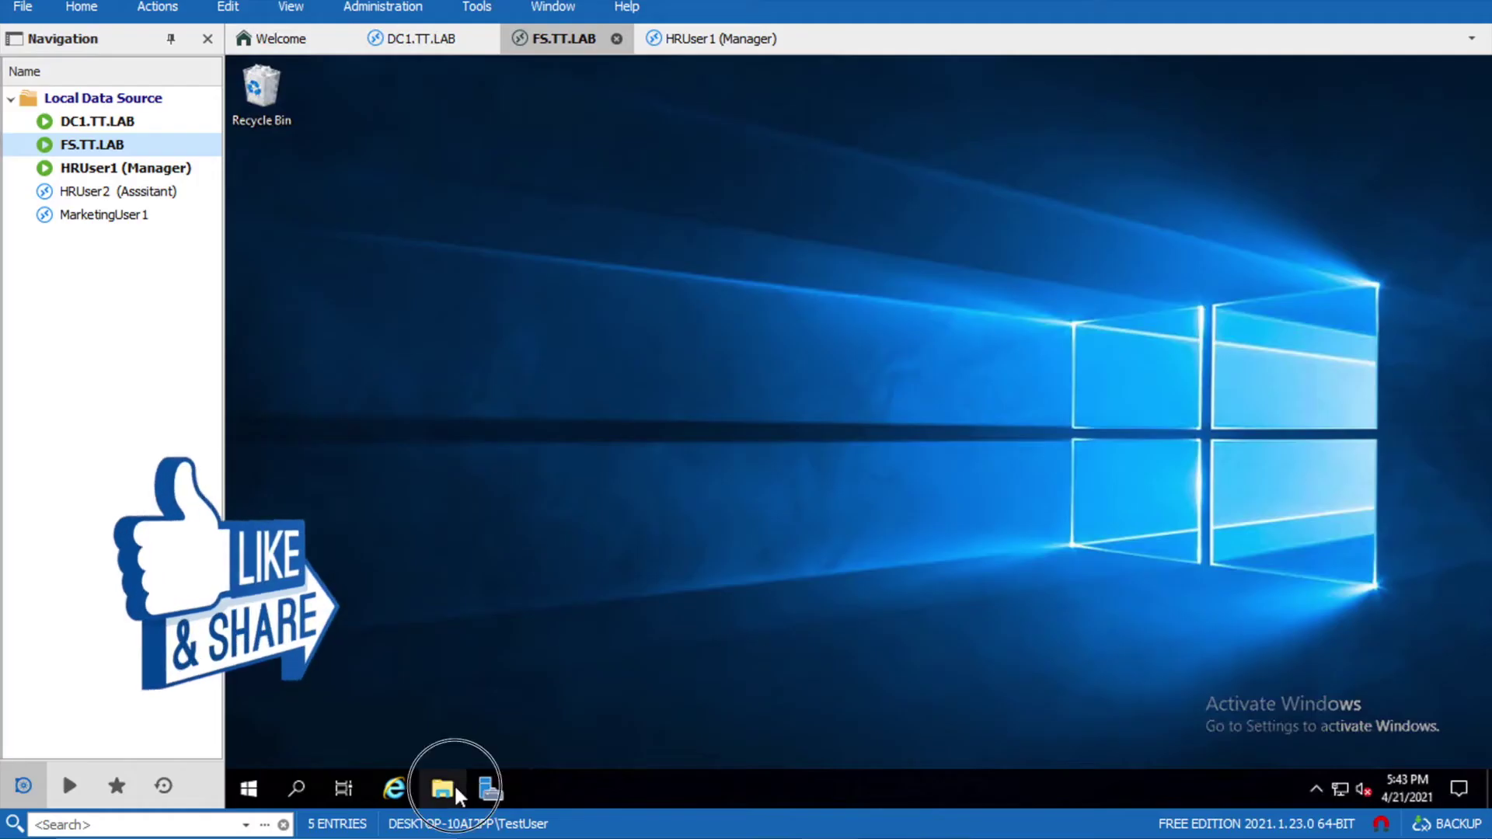
Step: Switch to the FS.TT.LAB session and examine the HR and Stuff subfolders of E:\Company, returning to HR
{"action": "key", "text": "super+e"}
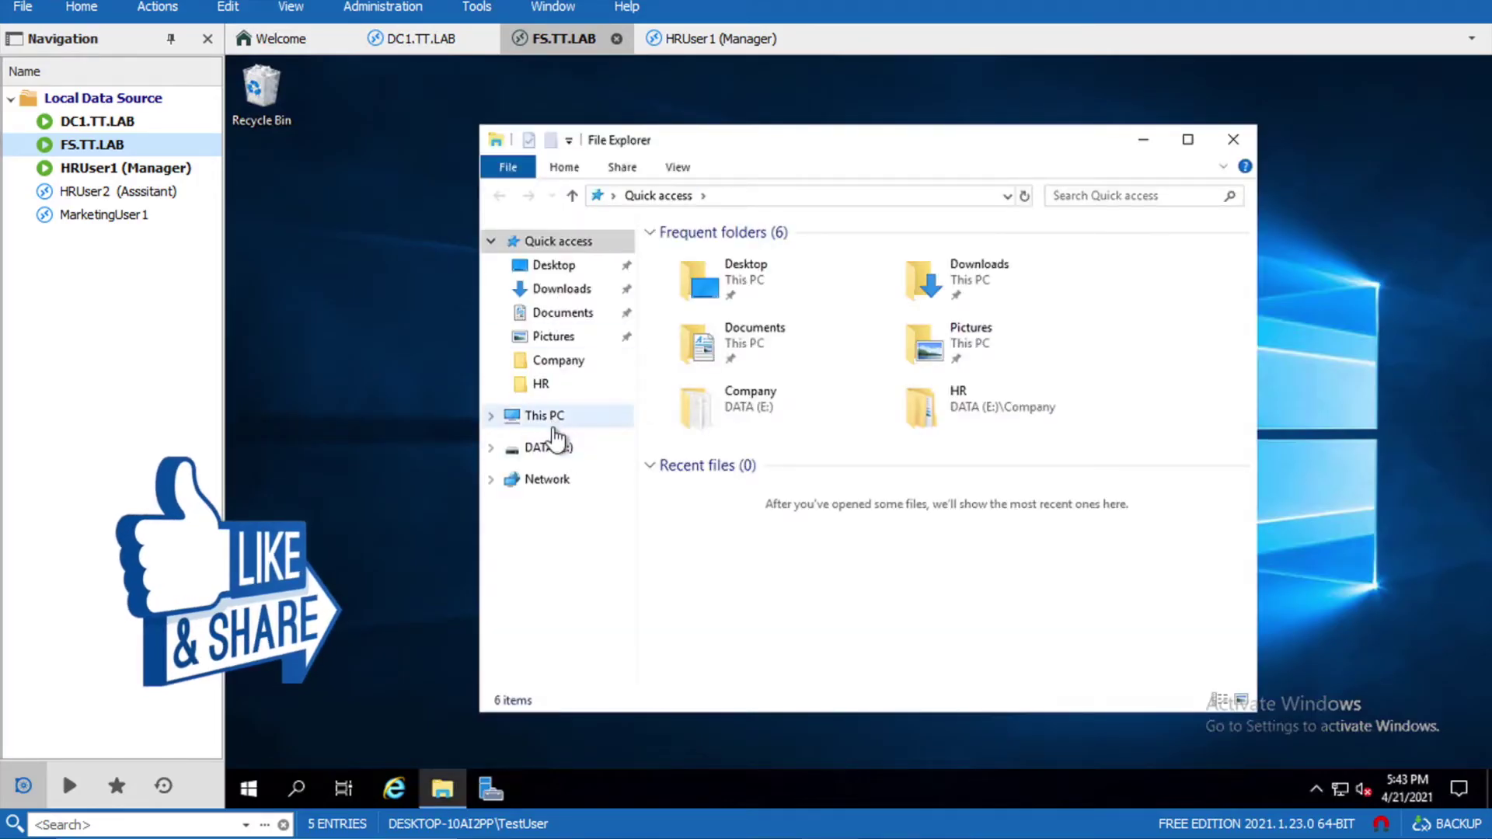
{"action": "left_click", "coordinate": [560, 449]}
{"action": "double_click", "coordinate": [694, 259]}
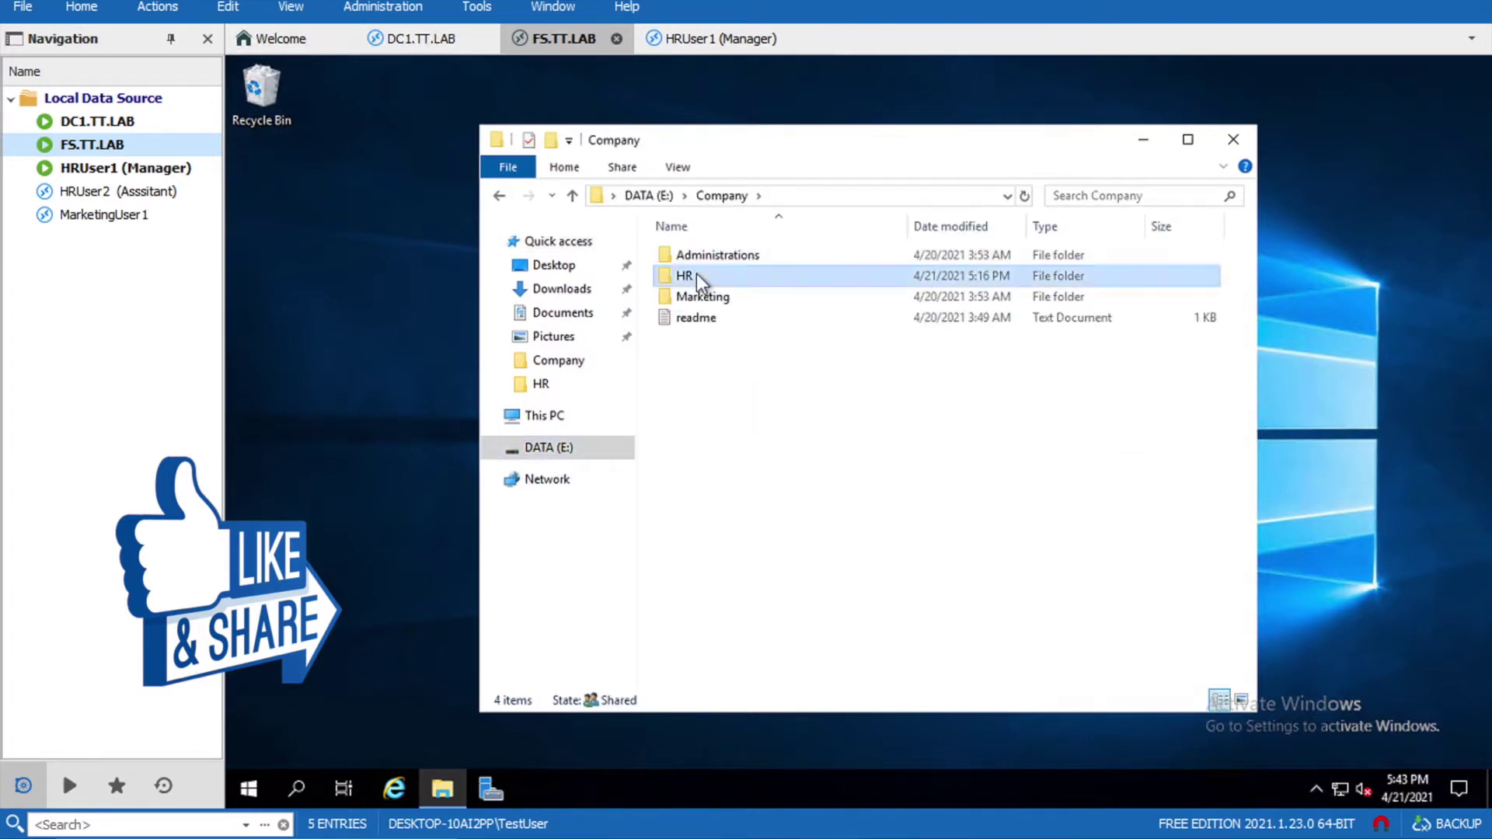
{"action": "double_click", "coordinate": [697, 273]}
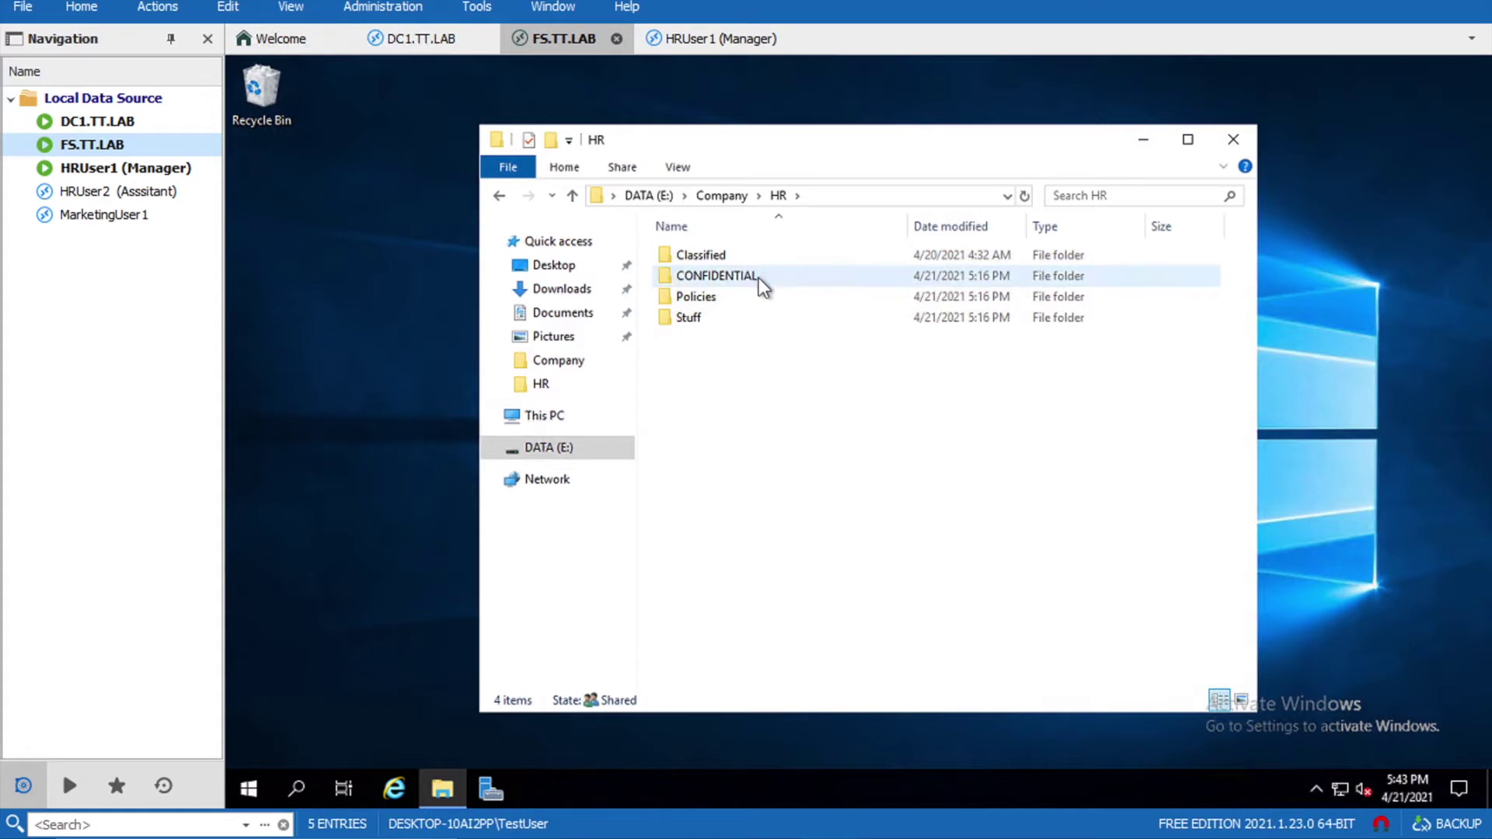
{"action": "double_click", "coordinate": [712, 317]}
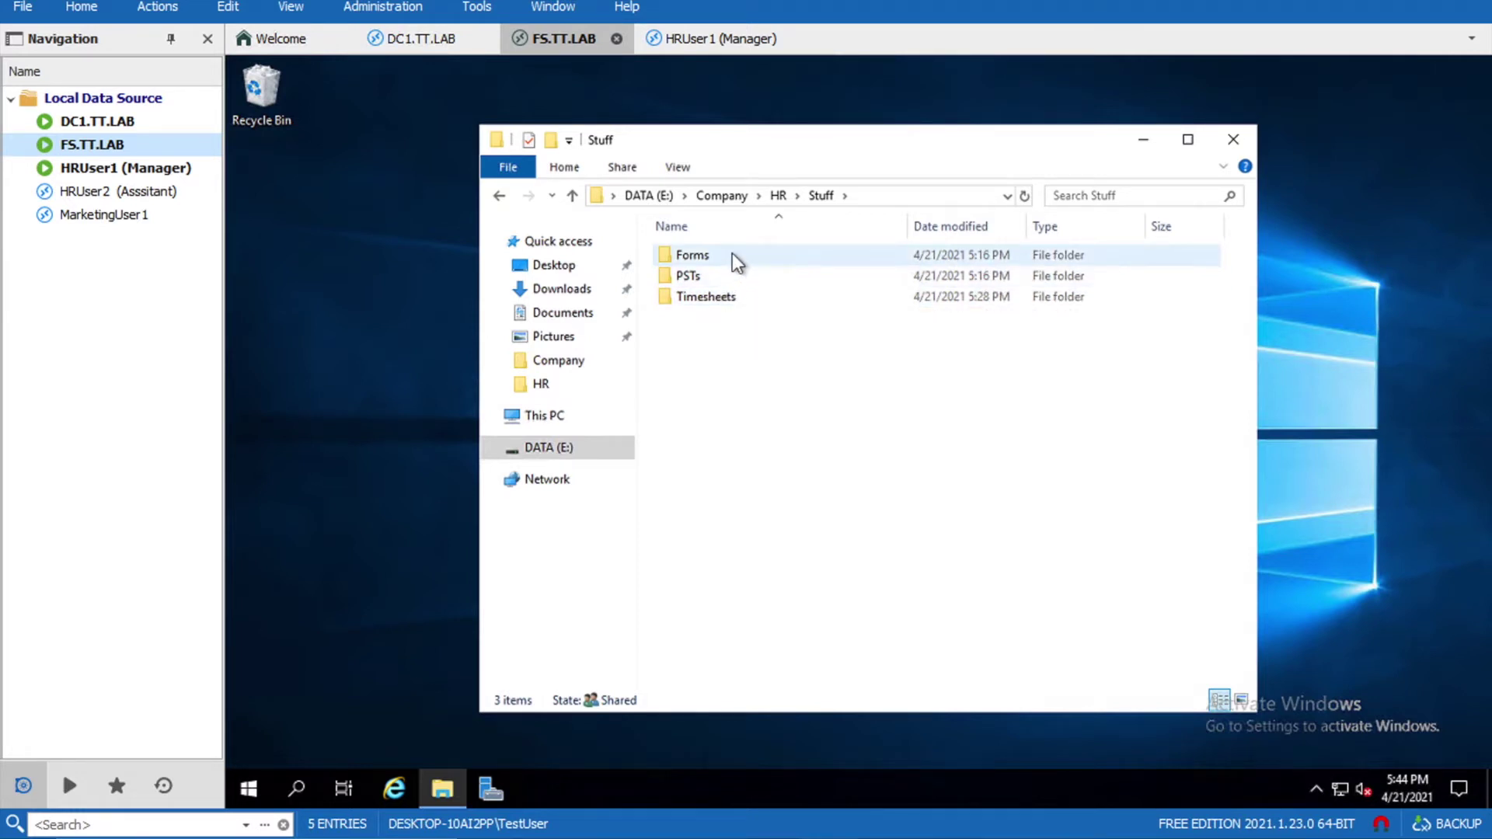
{"action": "left_click", "coordinate": [716, 272]}
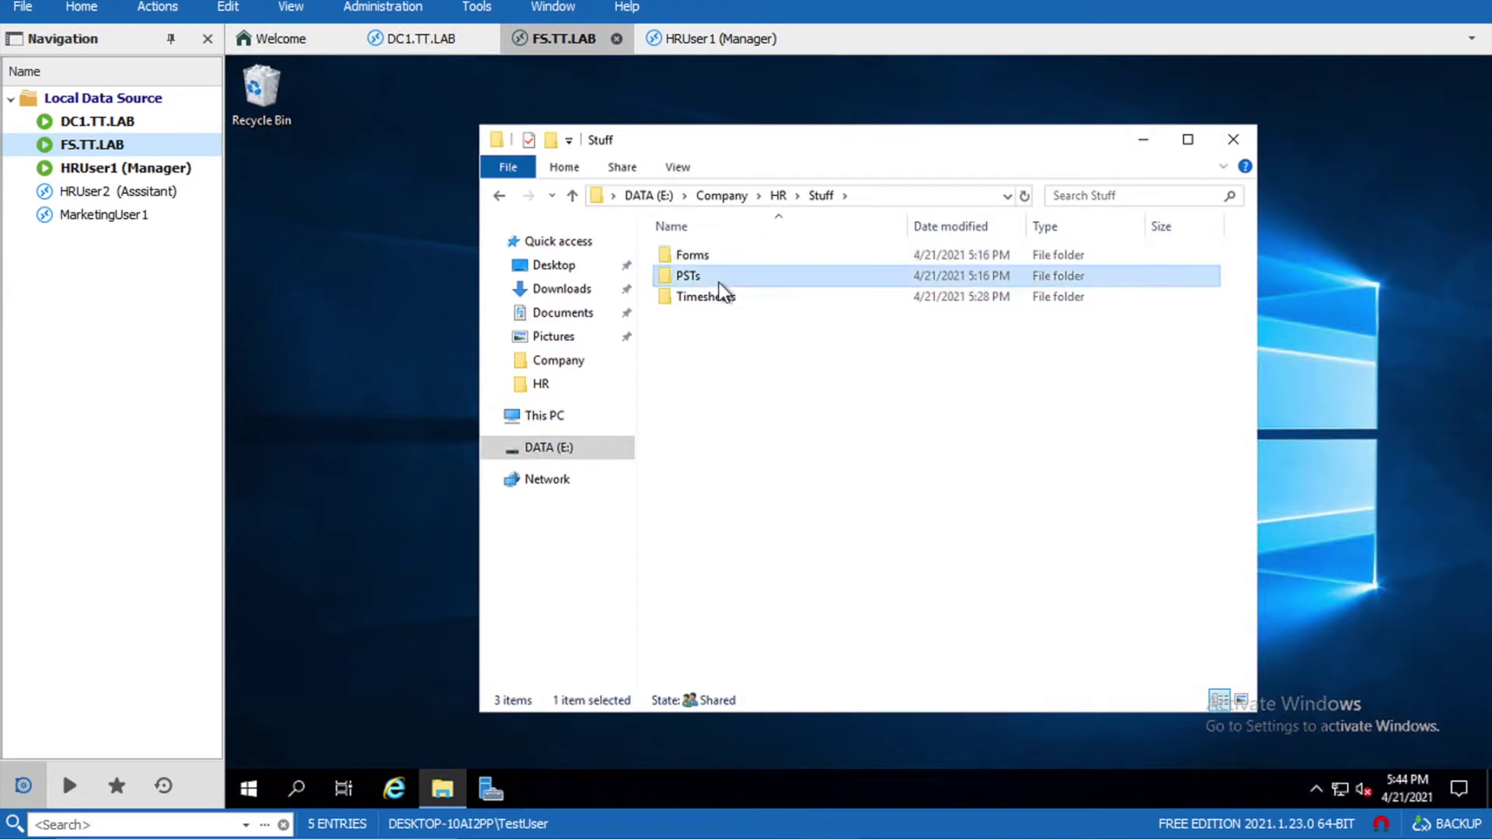
{"action": "left_click", "coordinate": [778, 195]}
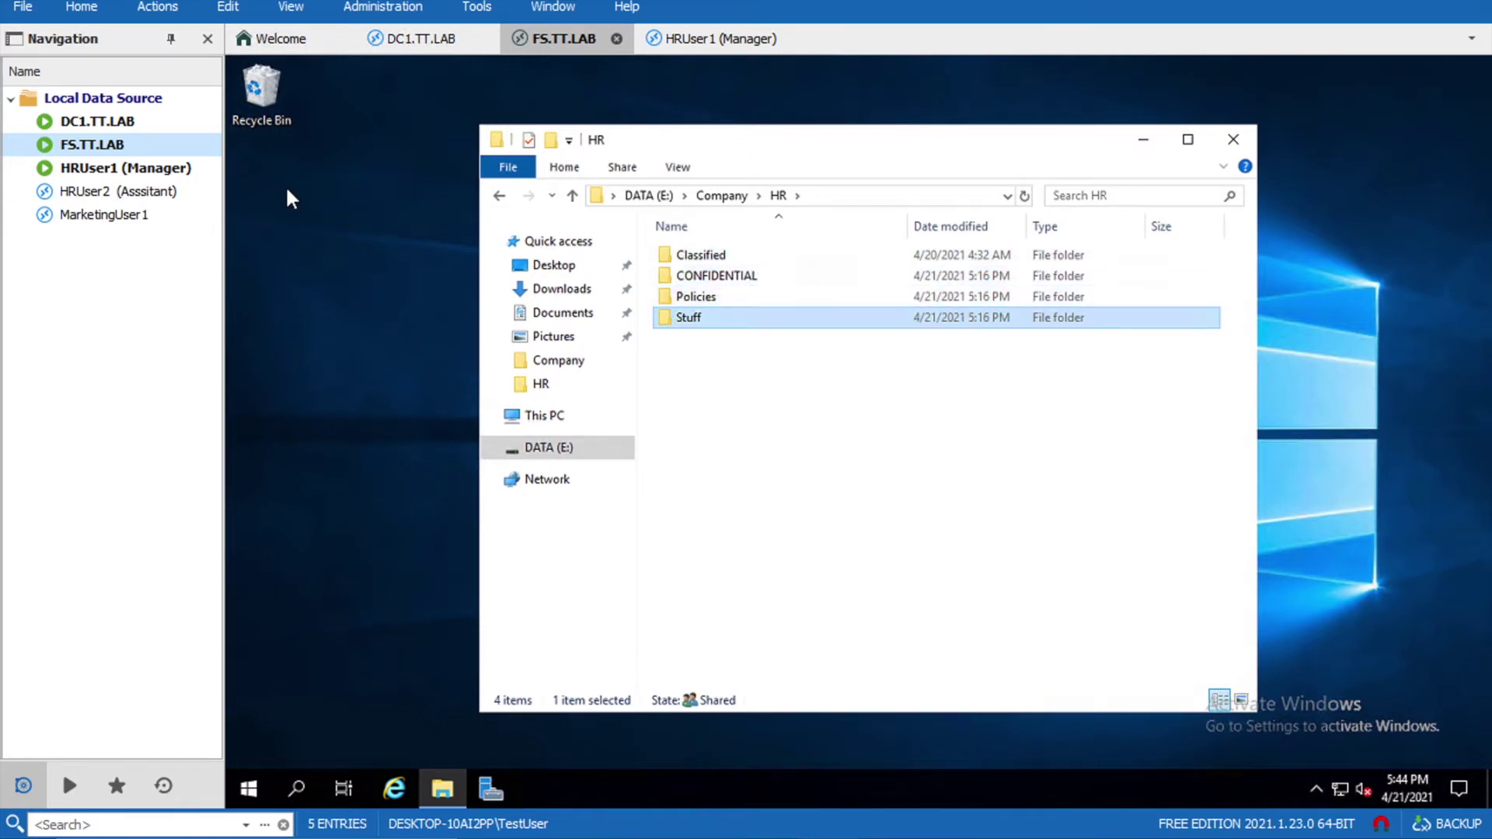
Step: Switch to the HRUser2 session and open the mapped Company (S:) network drive
{"action": "double_click", "coordinate": [148, 193]}
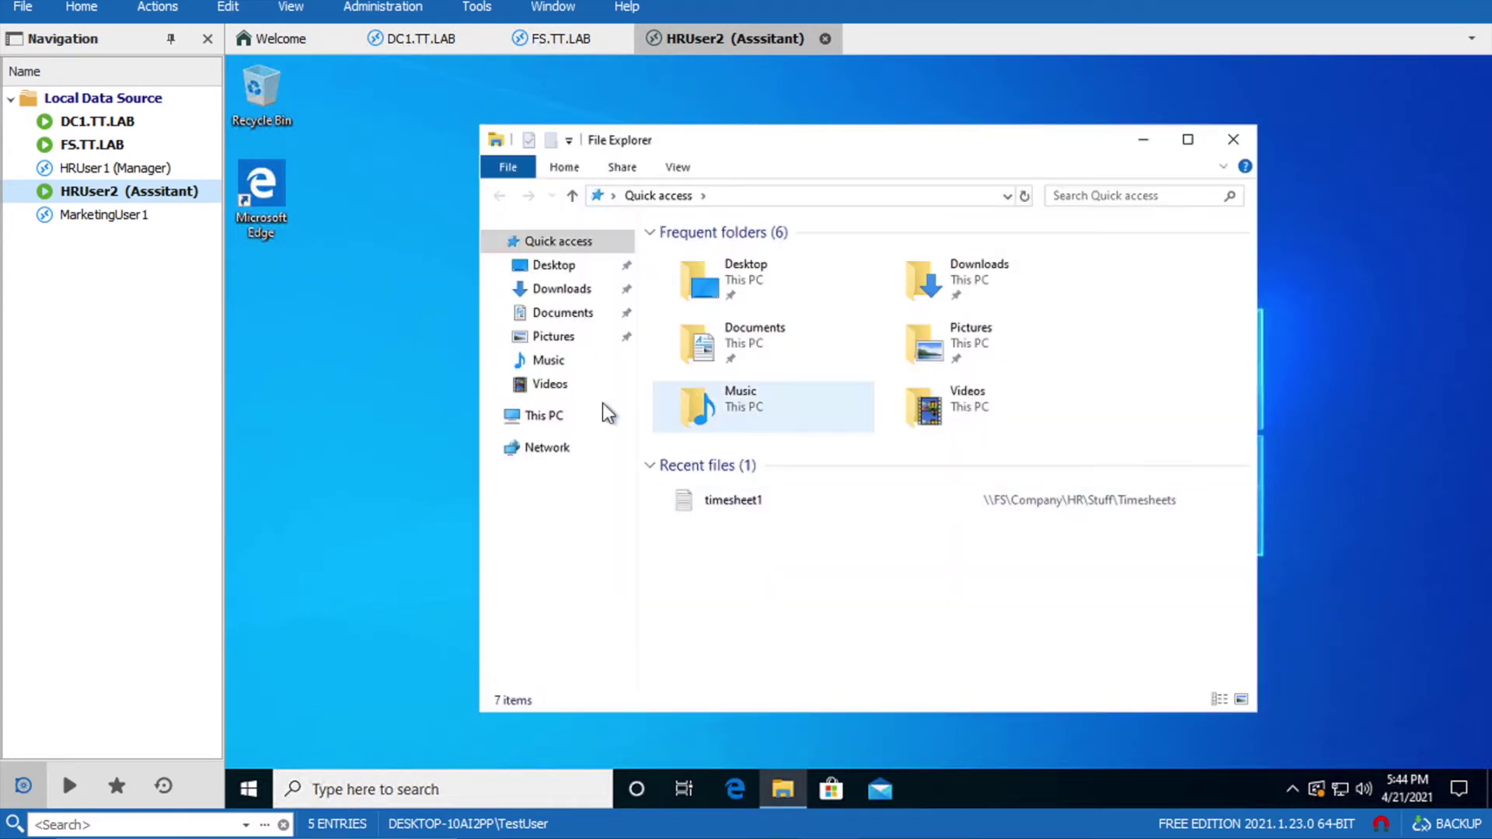
{"action": "left_click", "coordinate": [556, 418]}
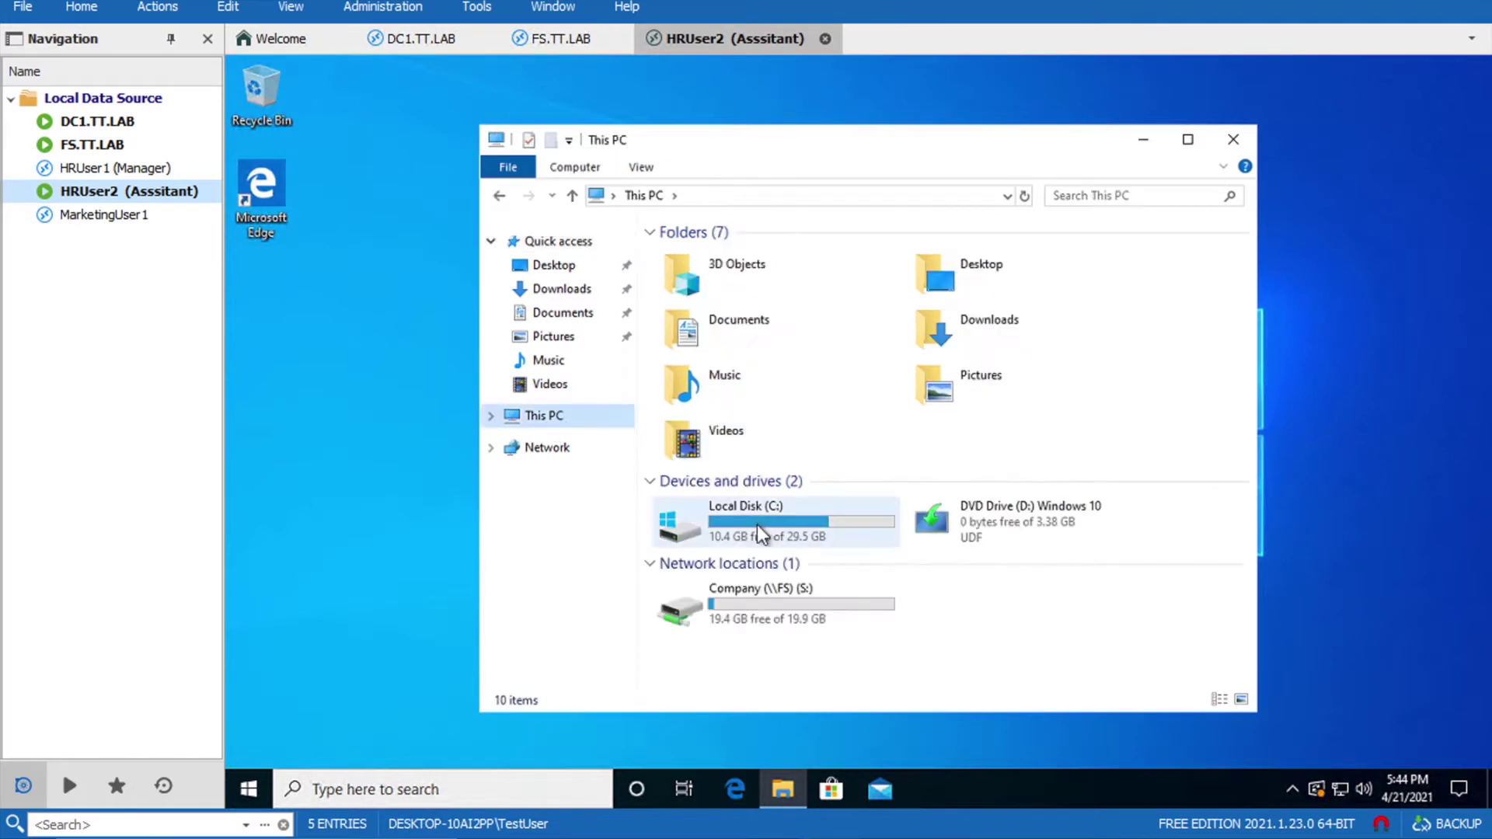
{"action": "double_click", "coordinate": [739, 611]}
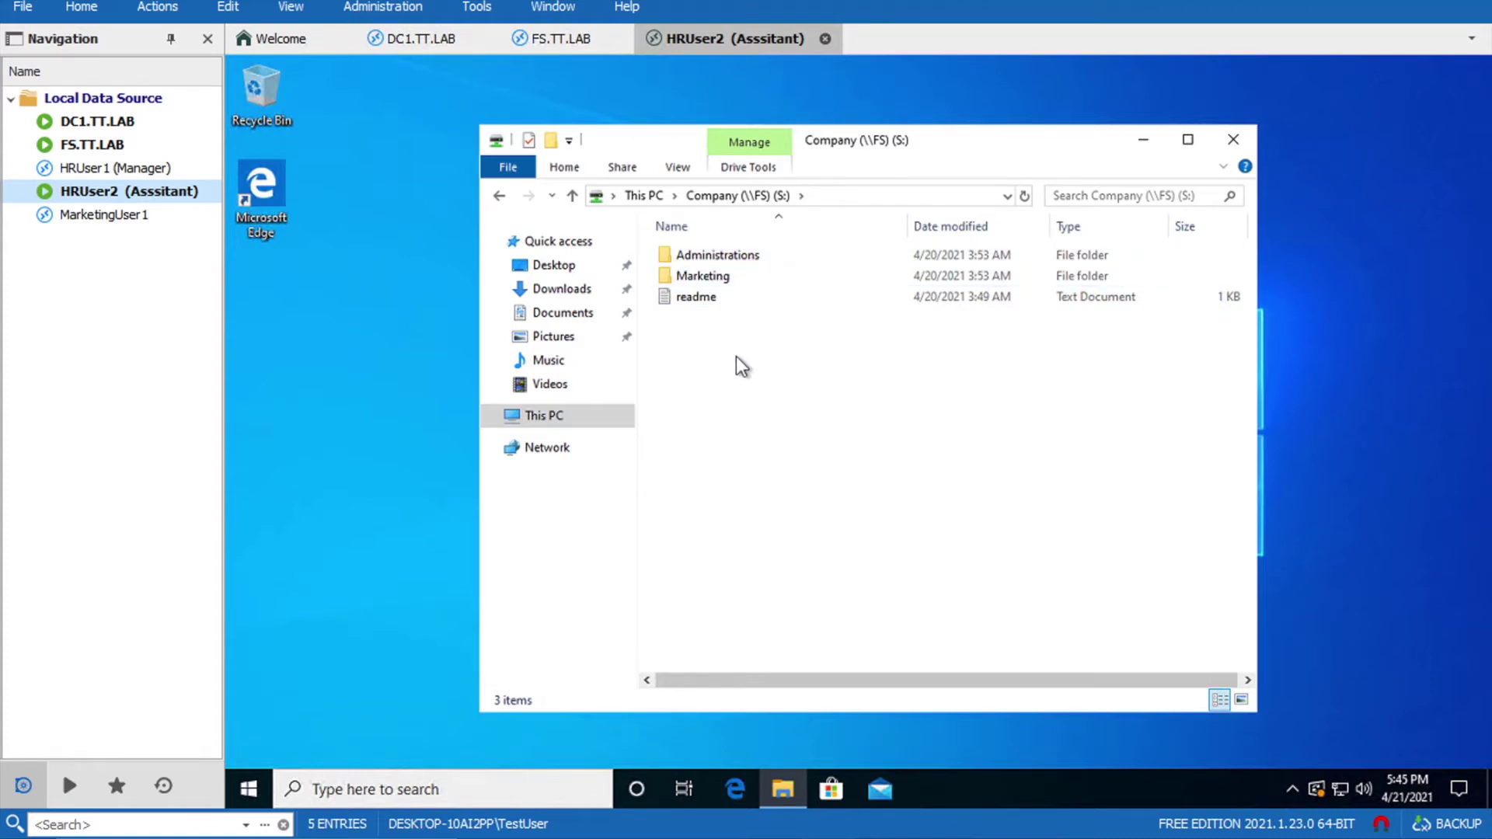
Step: Try to open S:\HR directly by its path as HRUser2, and clear the folder name from the path
{"action": "left_click", "coordinate": [887, 197]}
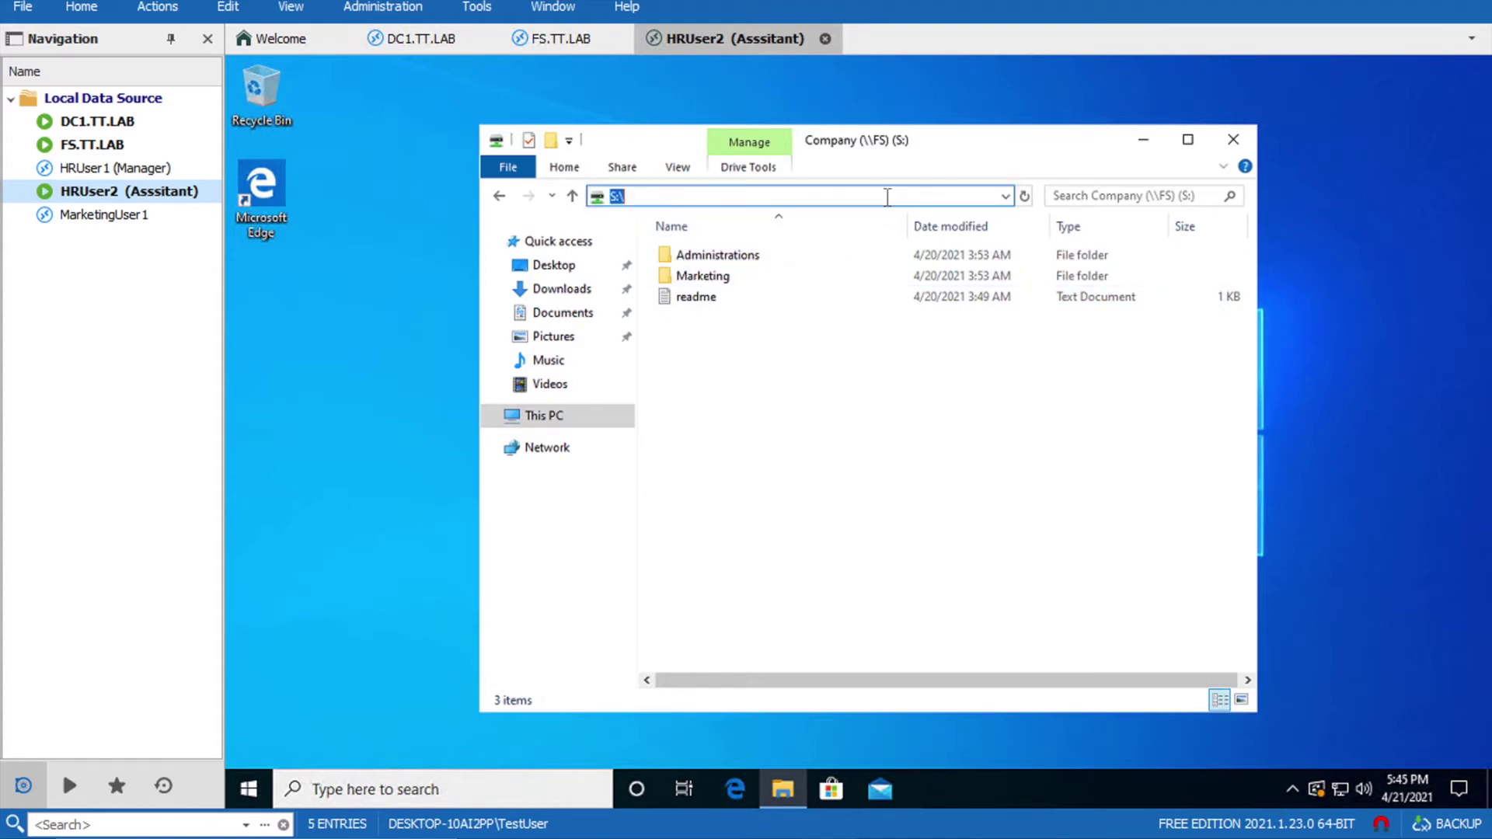
{"action": "left_click", "coordinate": [887, 197]}
{"action": "type", "text": "HR"}
{"action": "key", "text": "Return"}
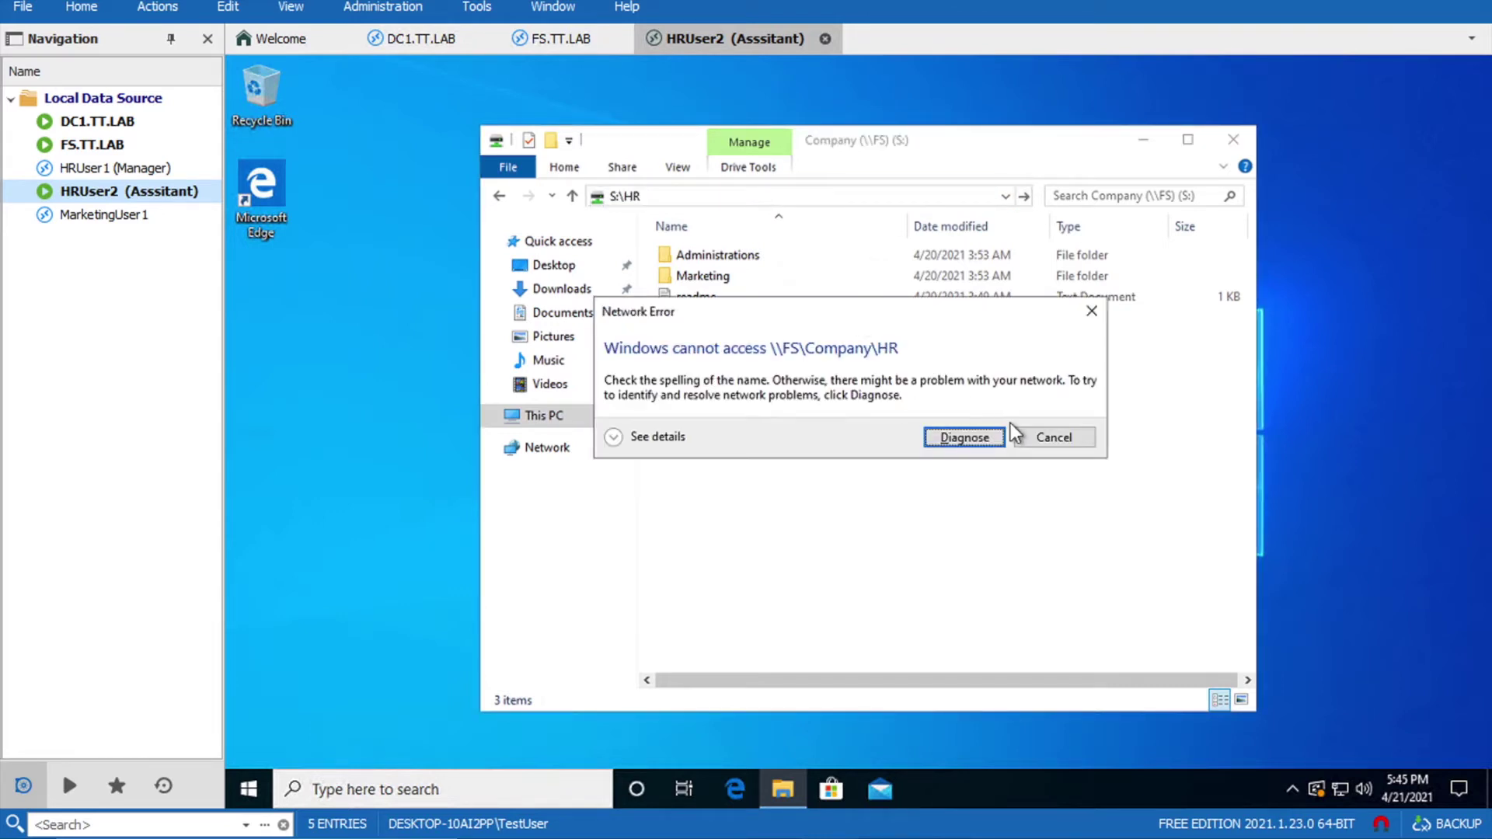
{"action": "left_click", "coordinate": [1053, 437]}
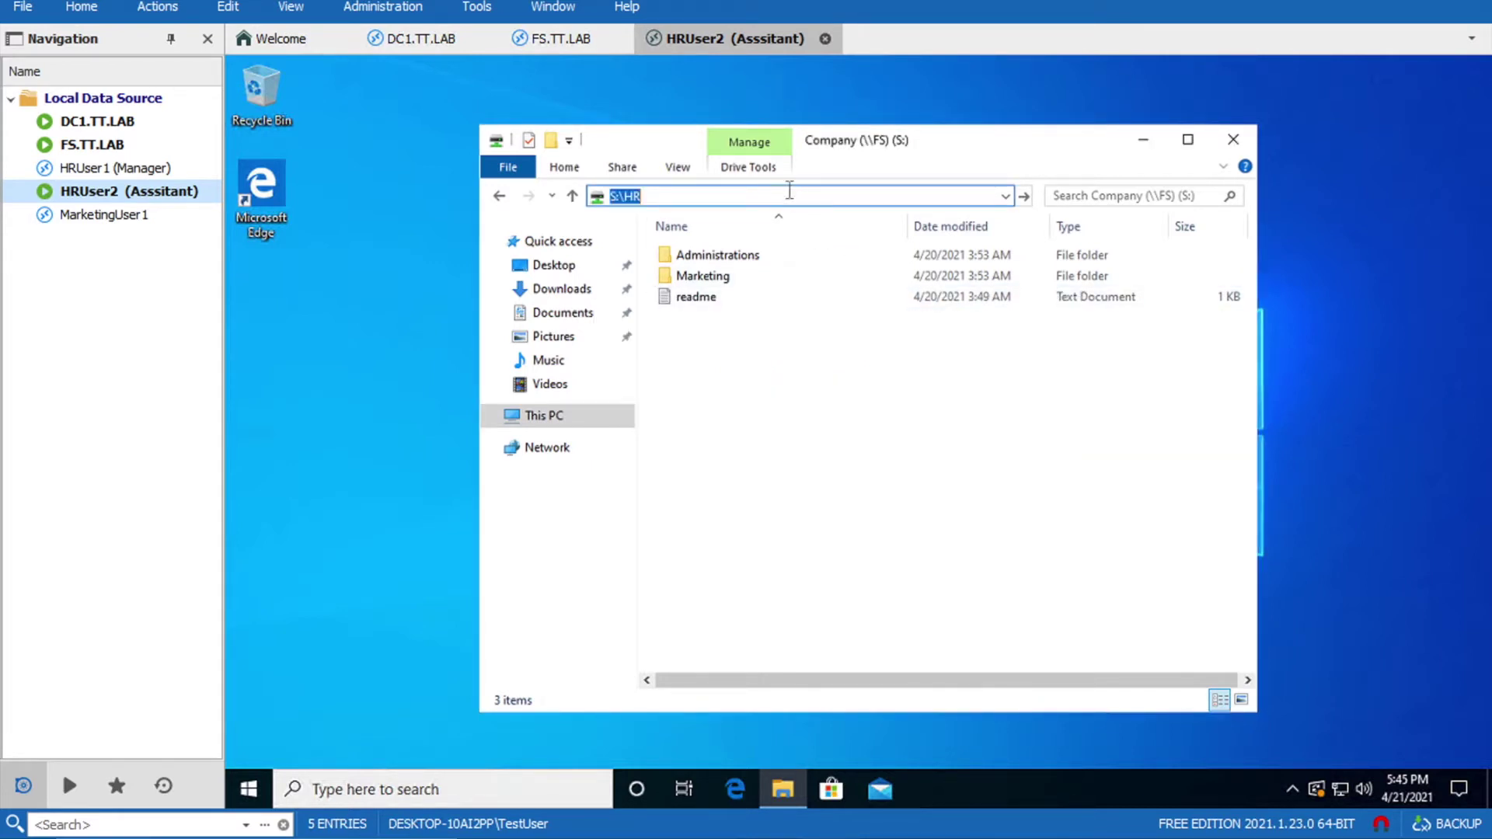
{"action": "left_click", "coordinate": [788, 192]}
{"action": "key", "text": "BackSpace"}
{"action": "key", "text": "BackSpace"}
{"action": "key", "text": "BackSpace"}
Step: Switch to the DC1.TT.LAB session and create a global security group named "Dept - HR Timesheets RW" in TTGroups
{"action": "left_click", "coordinate": [137, 130]}
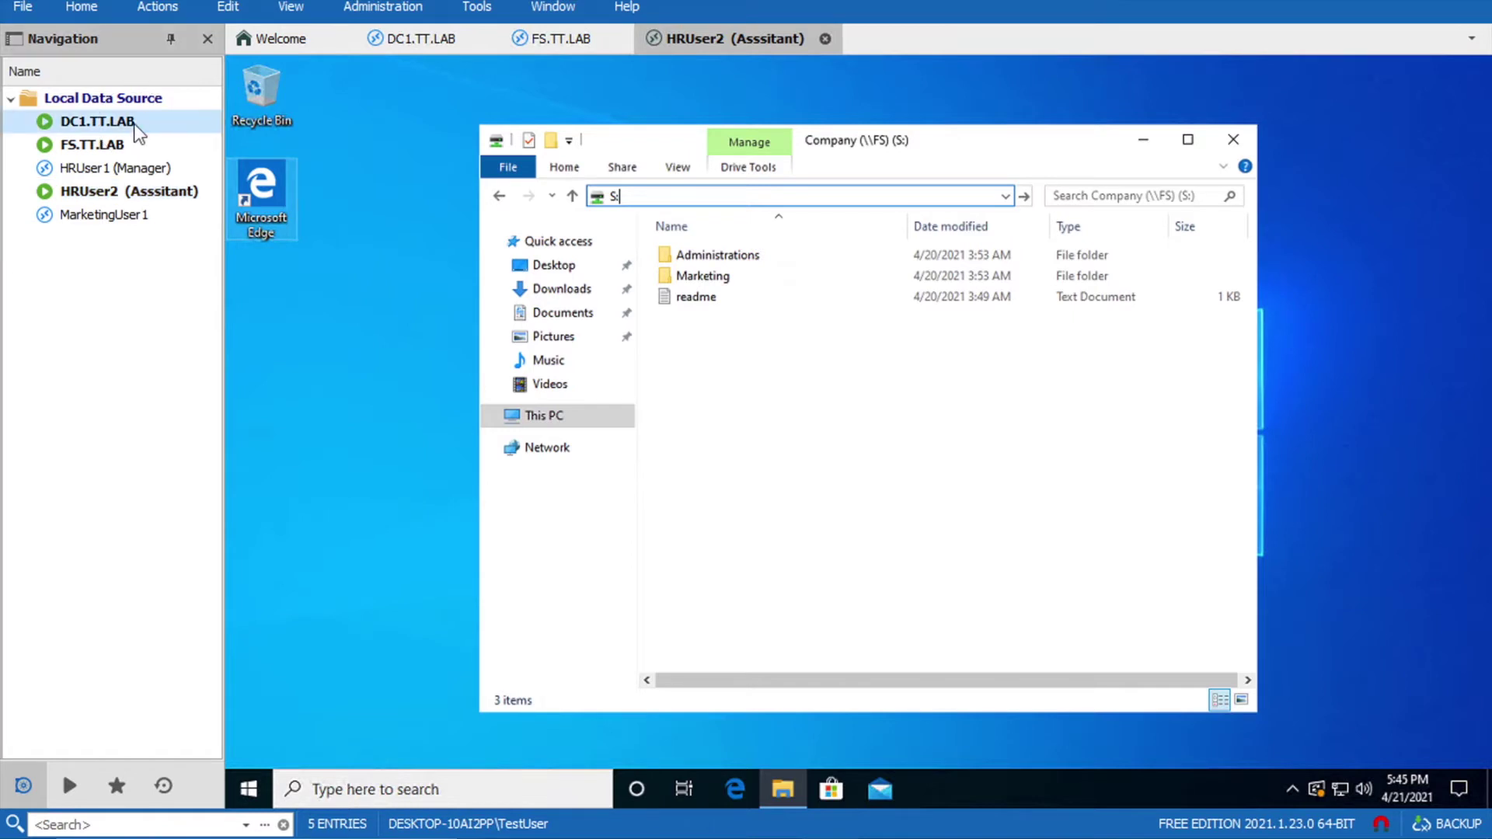
{"action": "double_click", "coordinate": [137, 130]}
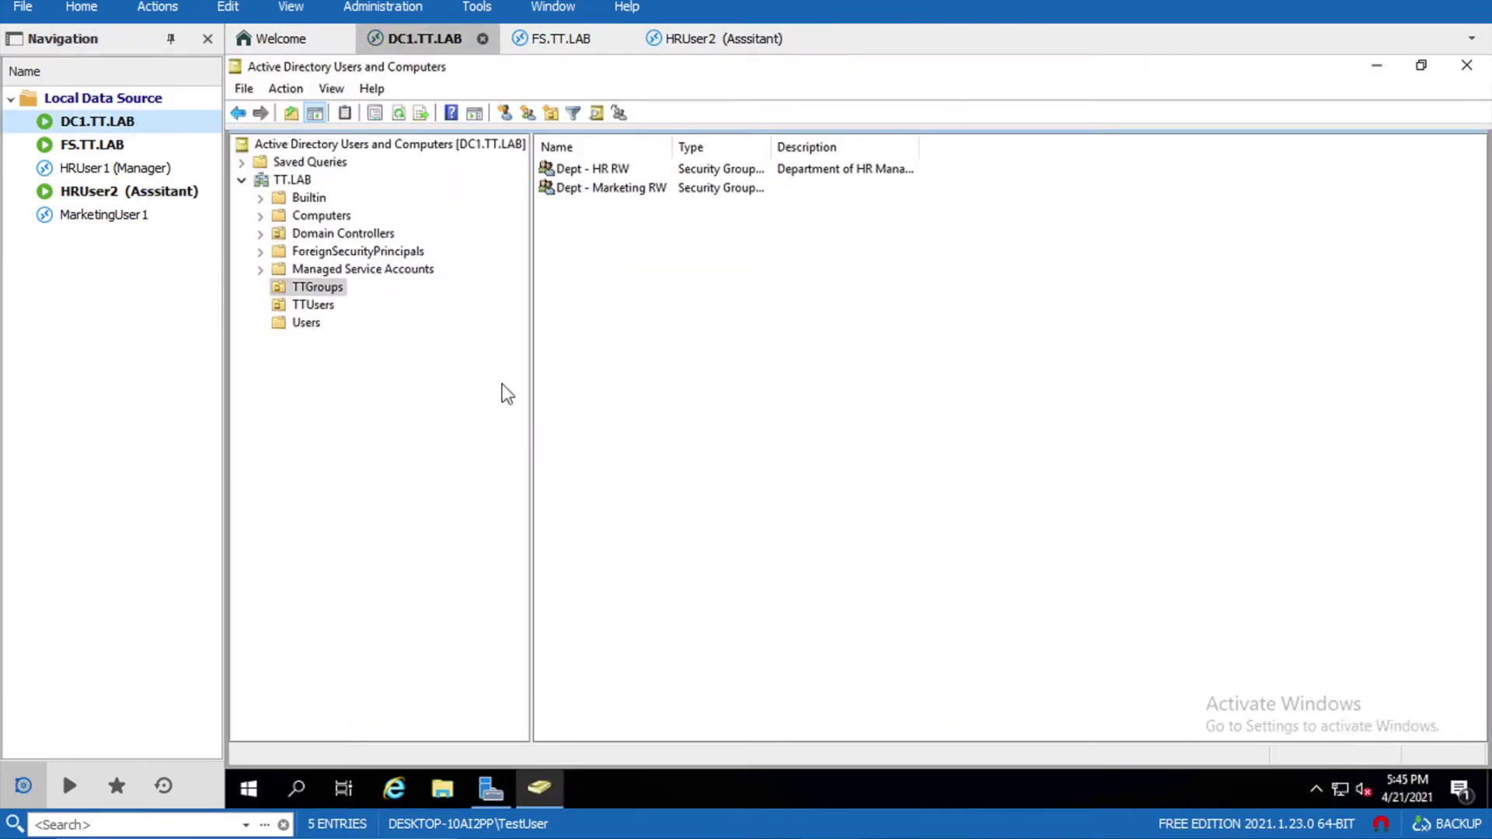
{"action": "right_click", "coordinate": [644, 255]}
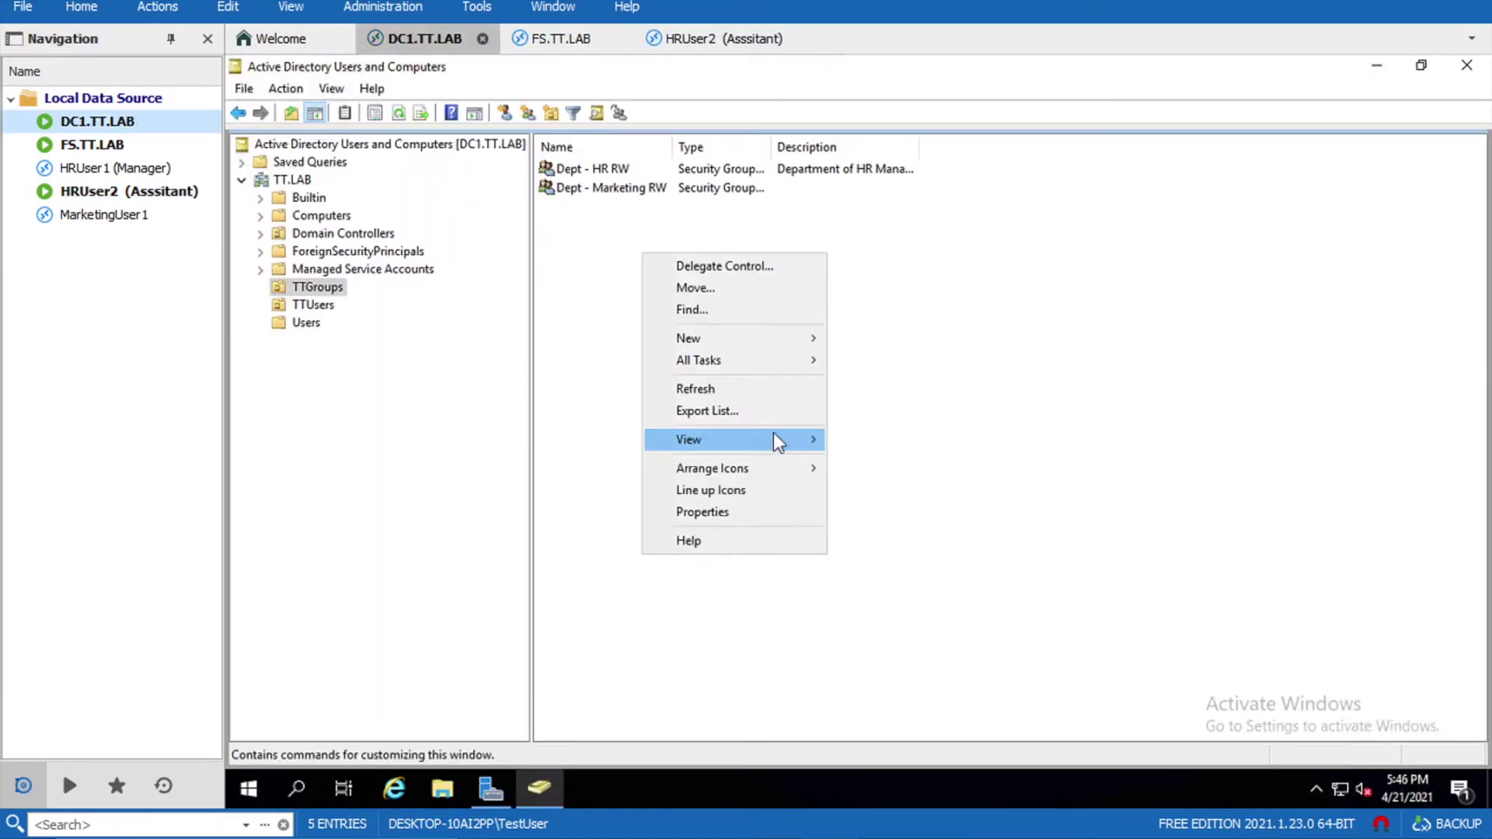
{"action": "mouse_move", "coordinate": [787, 348]}
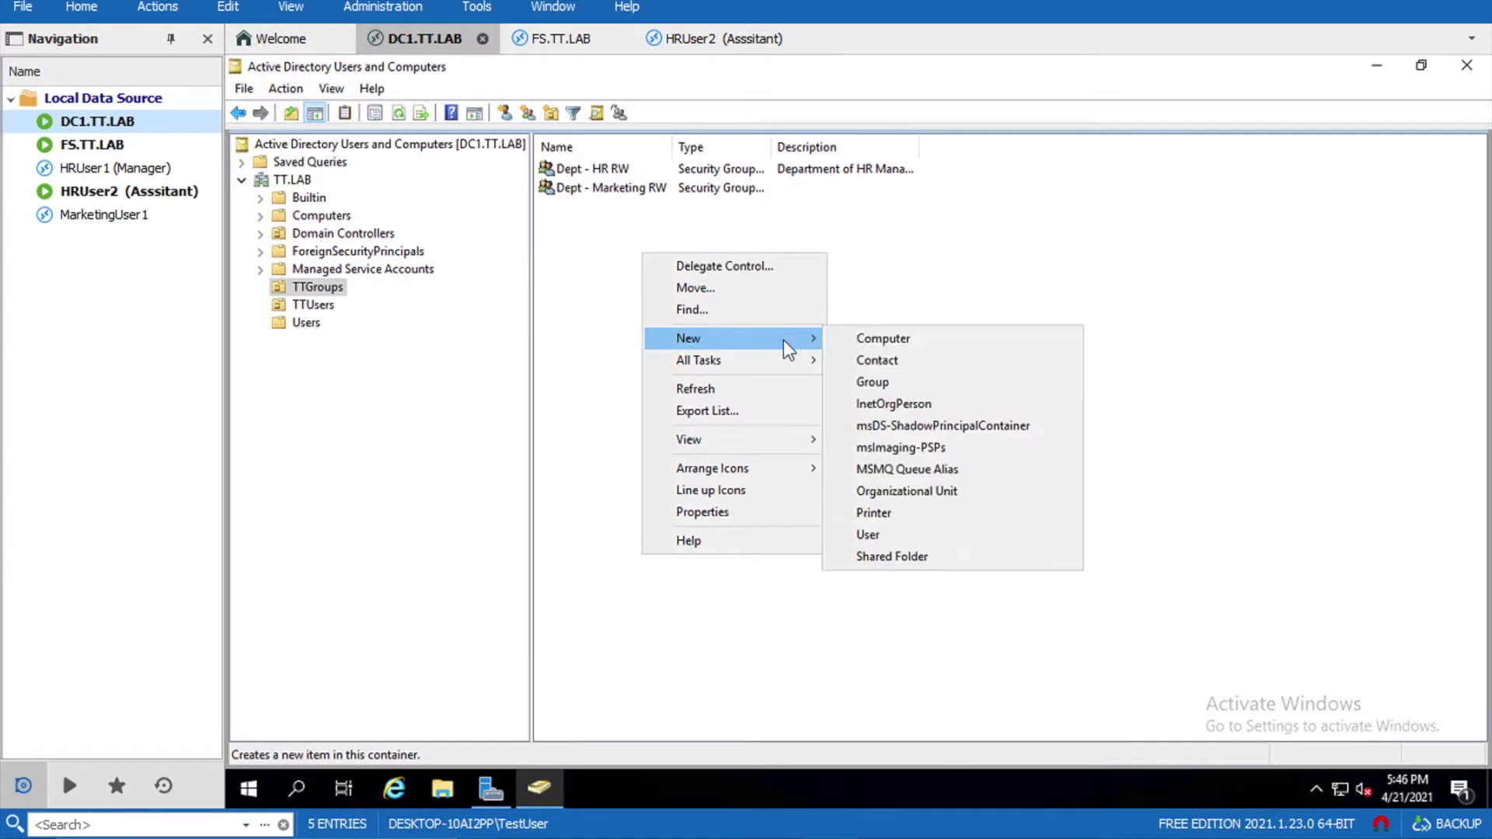
{"action": "left_click", "coordinate": [904, 384]}
{"action": "type", "text": "Dept -"}
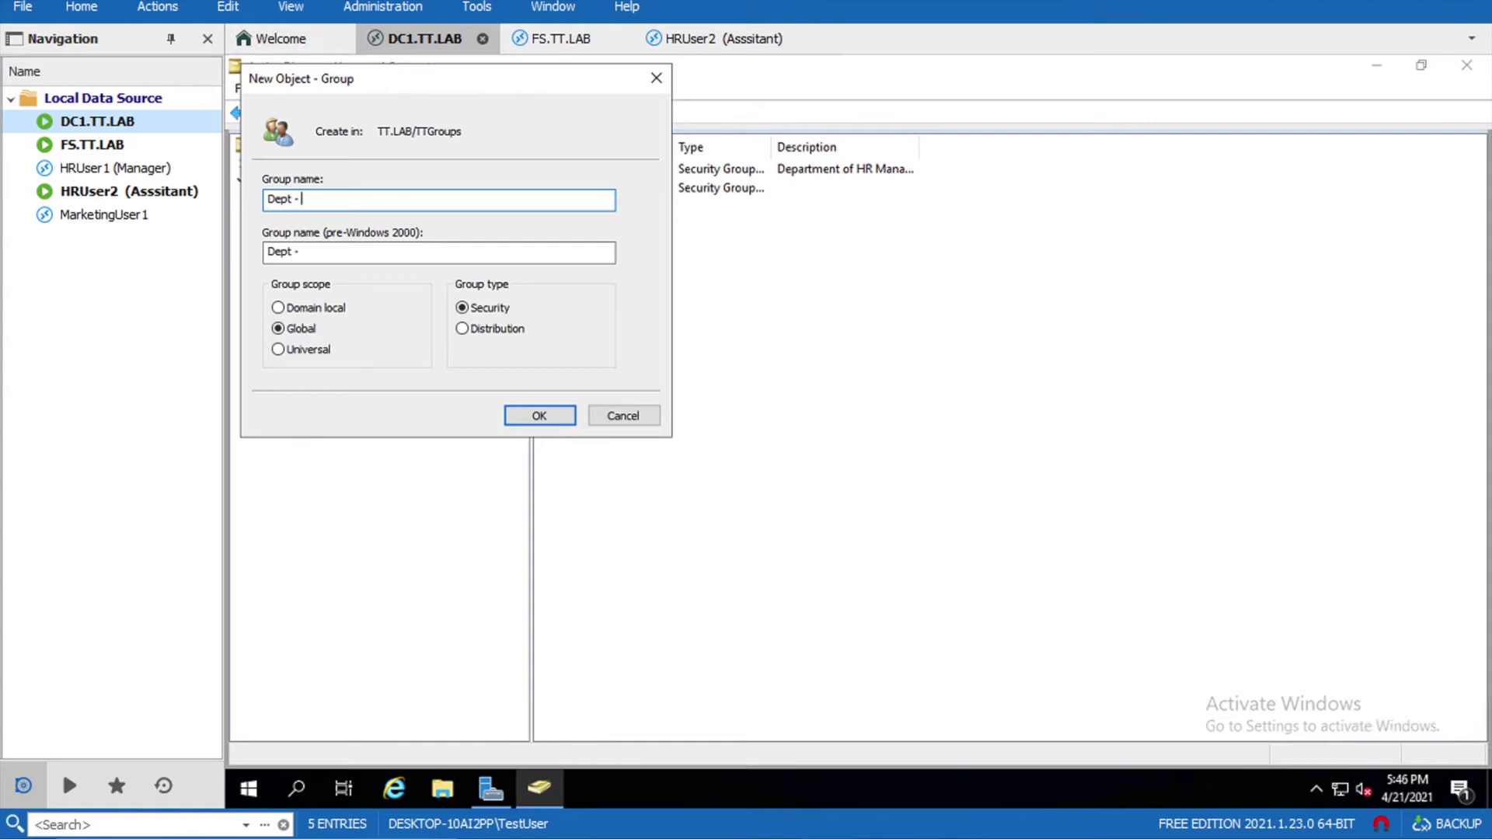
{"action": "type", "text": " HR"}
{"action": "type", "text": "Timesheets "}
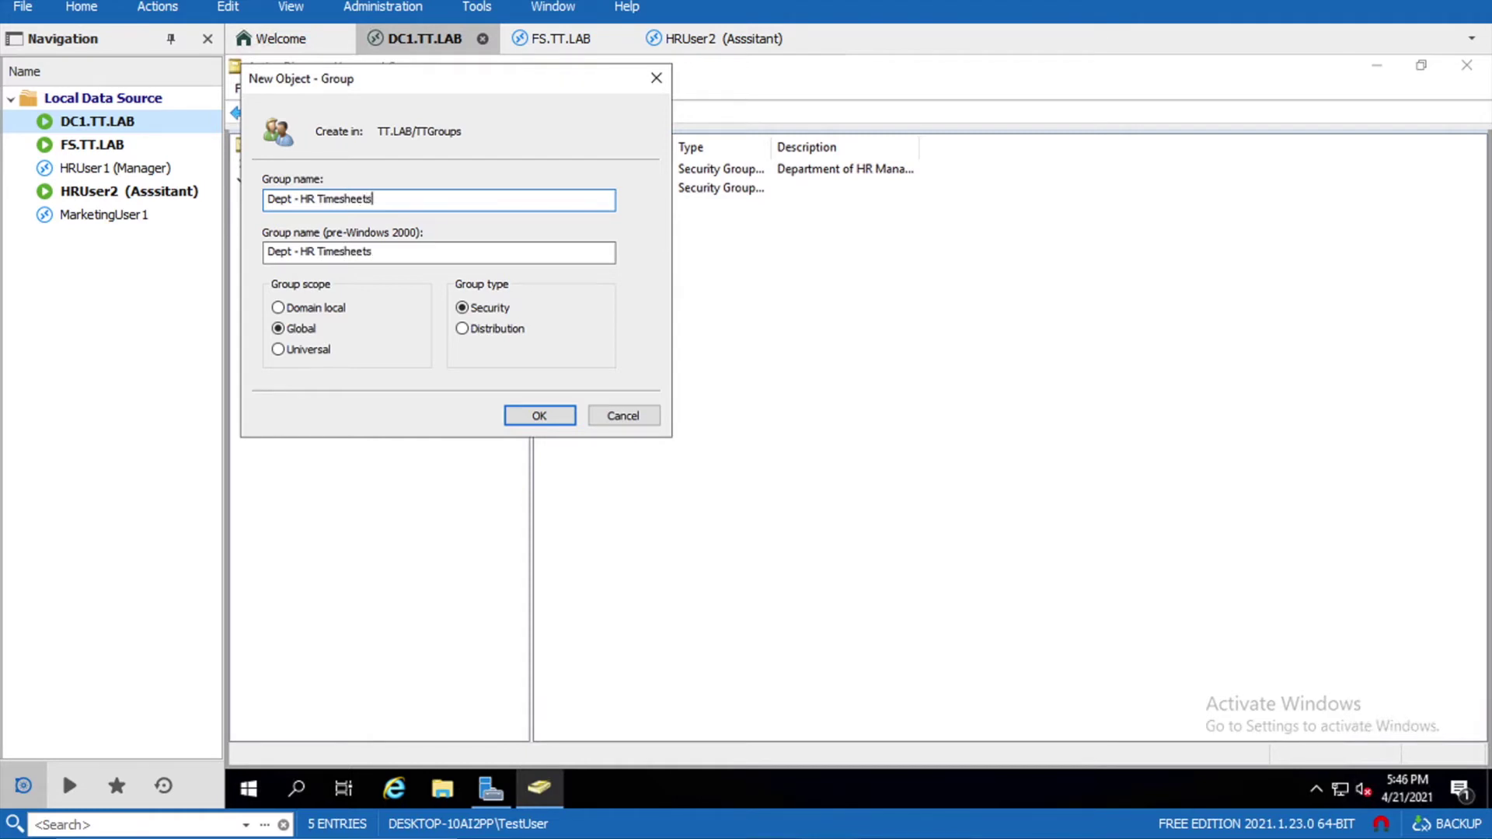
{"action": "type", "text": "RW"}
{"action": "left_click", "coordinate": [550, 413]}
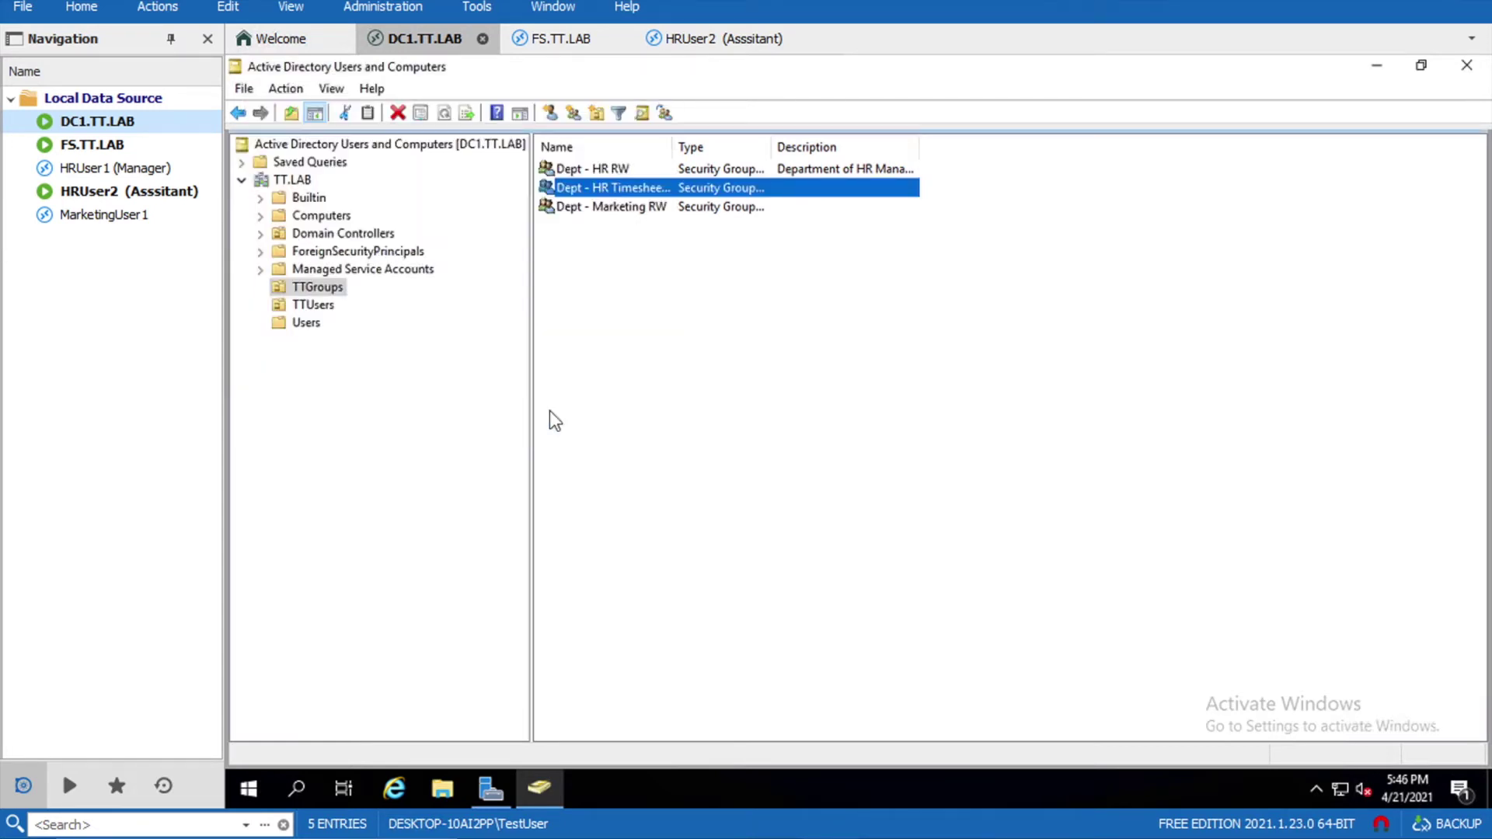
Step: Widen the group list's Name column and set the Dept - HR Timesheets RW description to "HR Assistant (Timesheets access ONLY)"
{"action": "left_click", "coordinate": [687, 370]}
{"action": "left_click_drag", "start_coordinate": [672, 150], "coordinate": [694, 153]}
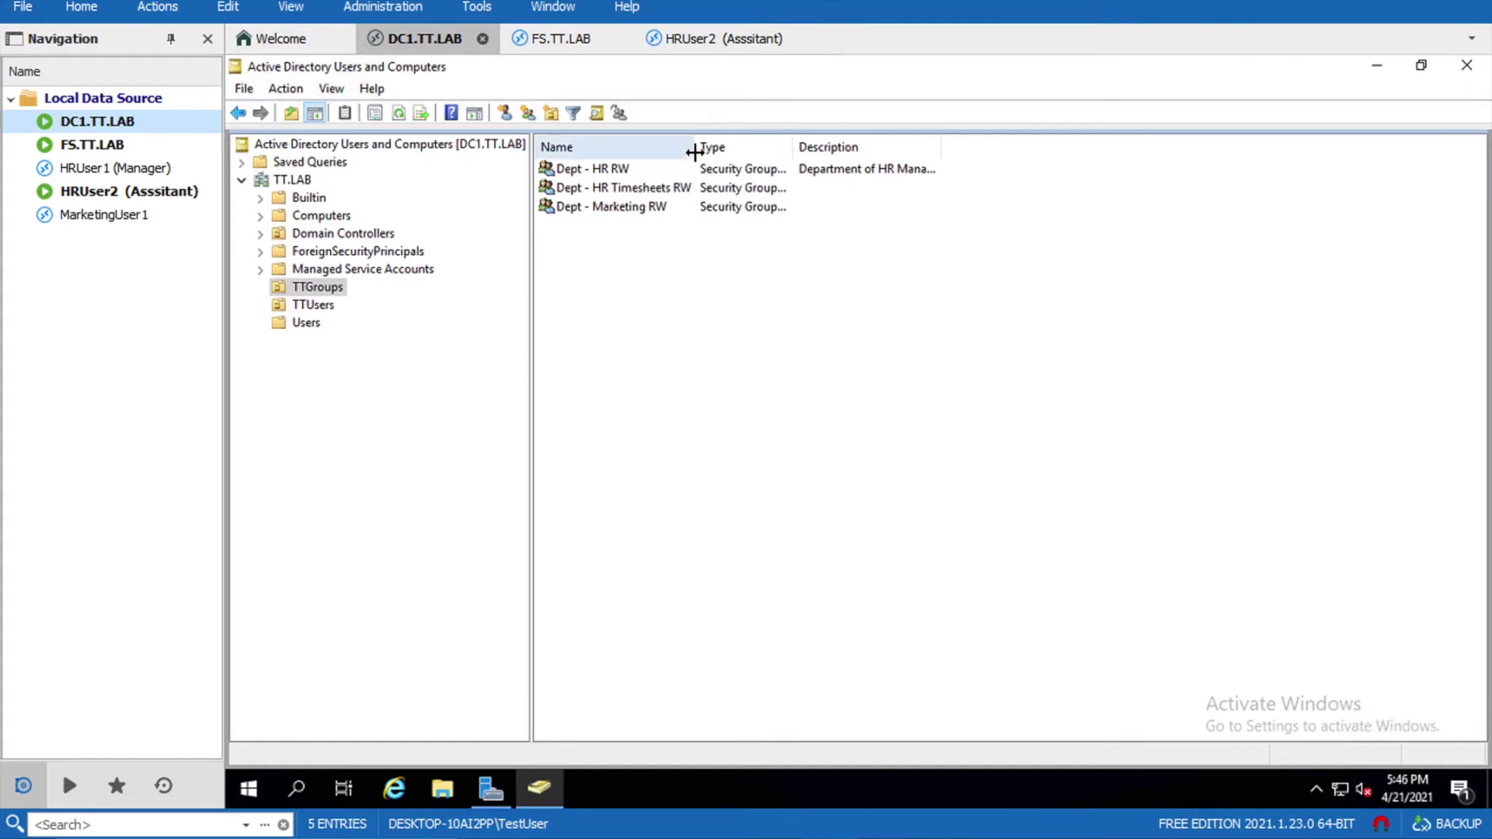
{"action": "double_click", "coordinate": [659, 188]}
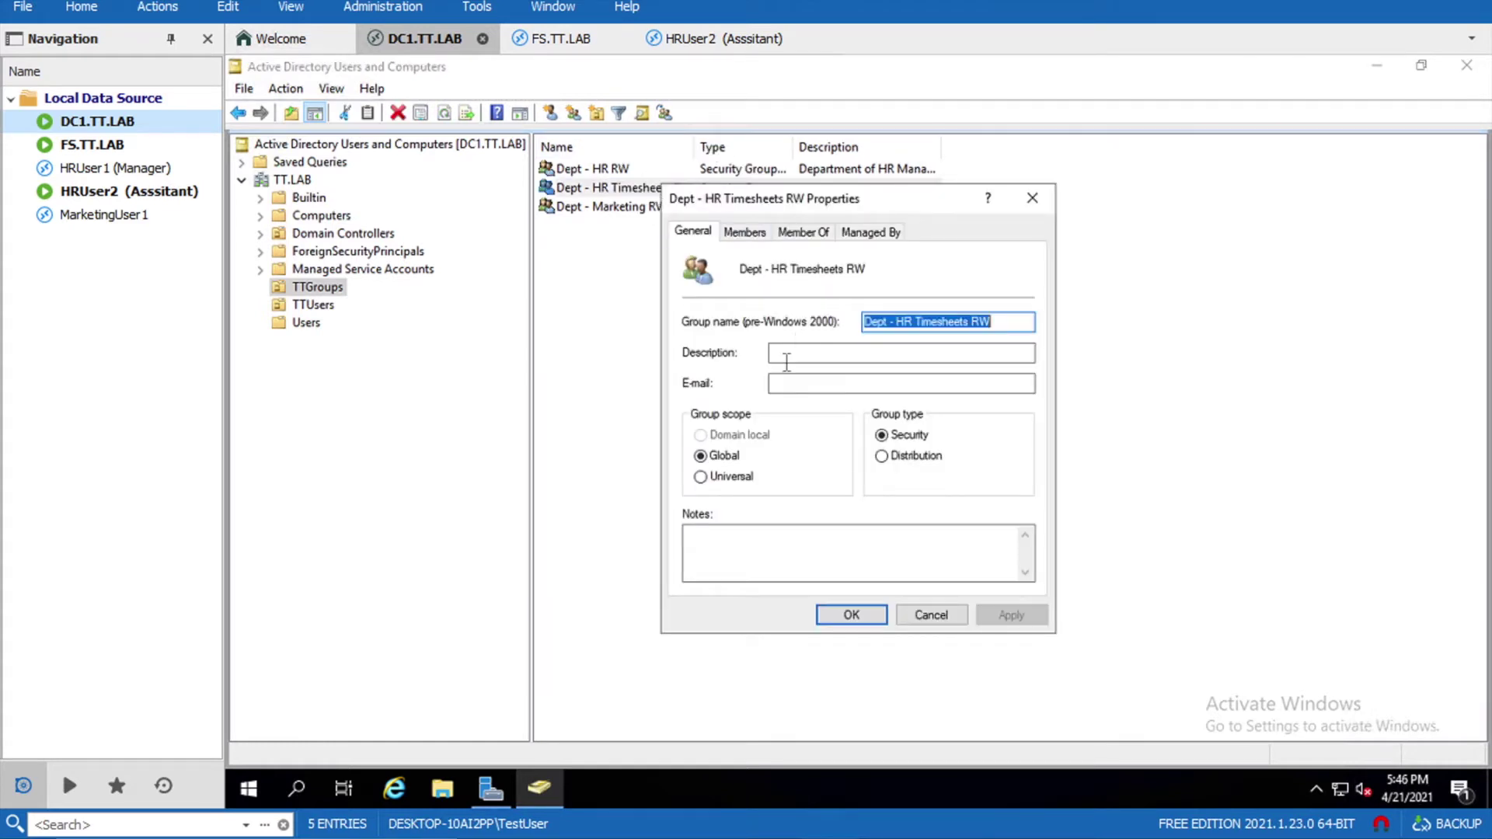
{"action": "left_click", "coordinate": [800, 354]}
{"action": "type", "text": "HR A"}
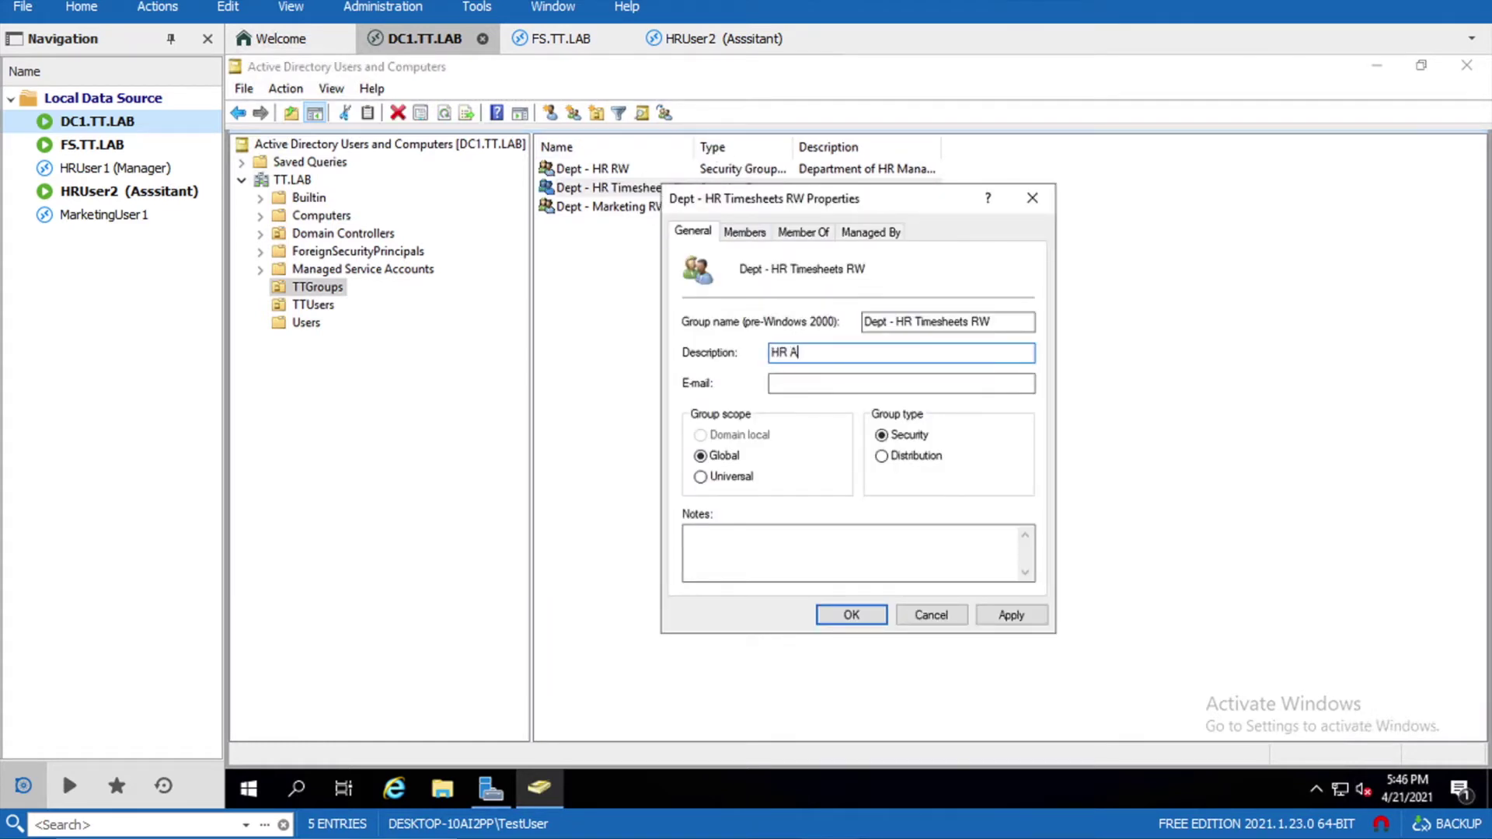
{"action": "type", "text": "ssis"}
{"action": "type", "text": "tant"}
{"action": "type", "text": " (Tie"}
{"action": "type", "text": "mesheets"}
{"action": "type", "text": " access"}
{"action": "type", "text": " ONL"}
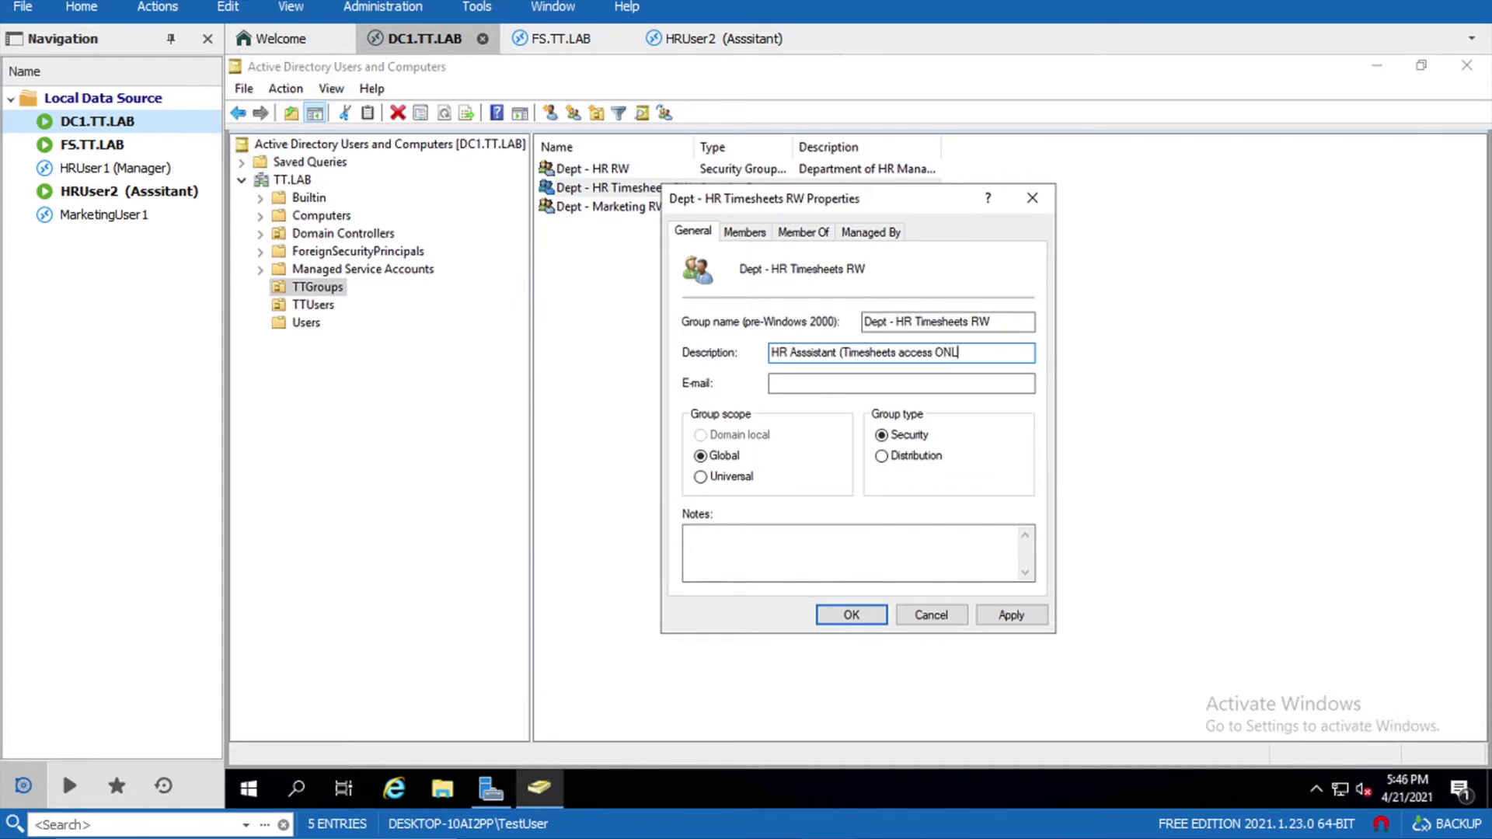
{"action": "type", "text": "Y)"}
{"action": "left_click", "coordinate": [851, 615]}
{"action": "left_click", "coordinate": [789, 564]}
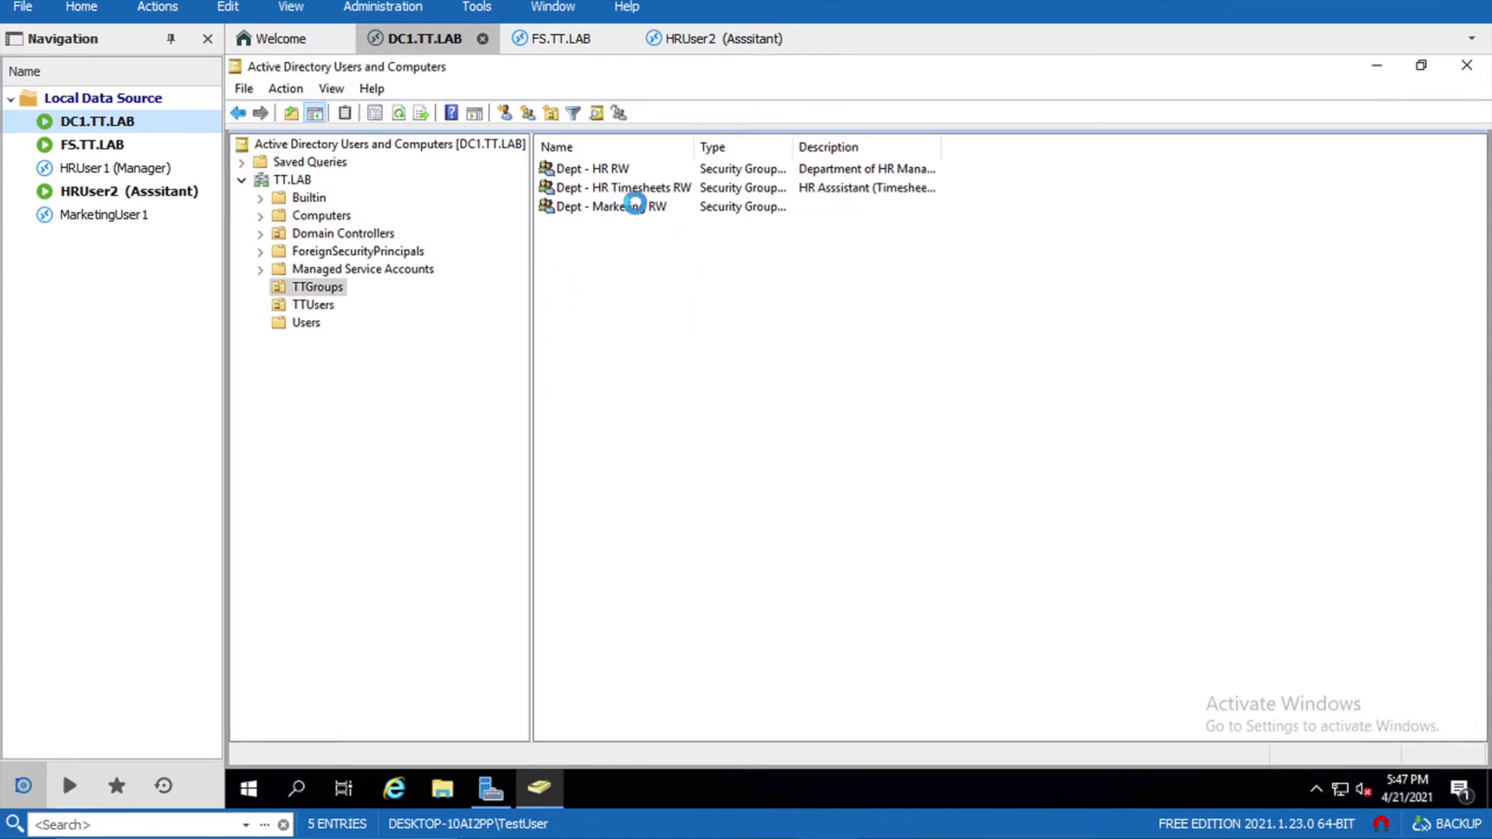
Step: Add HRUser2 as a member of the Dept - HR Timesheets RW group and apply the change
{"action": "double_click", "coordinate": [639, 190]}
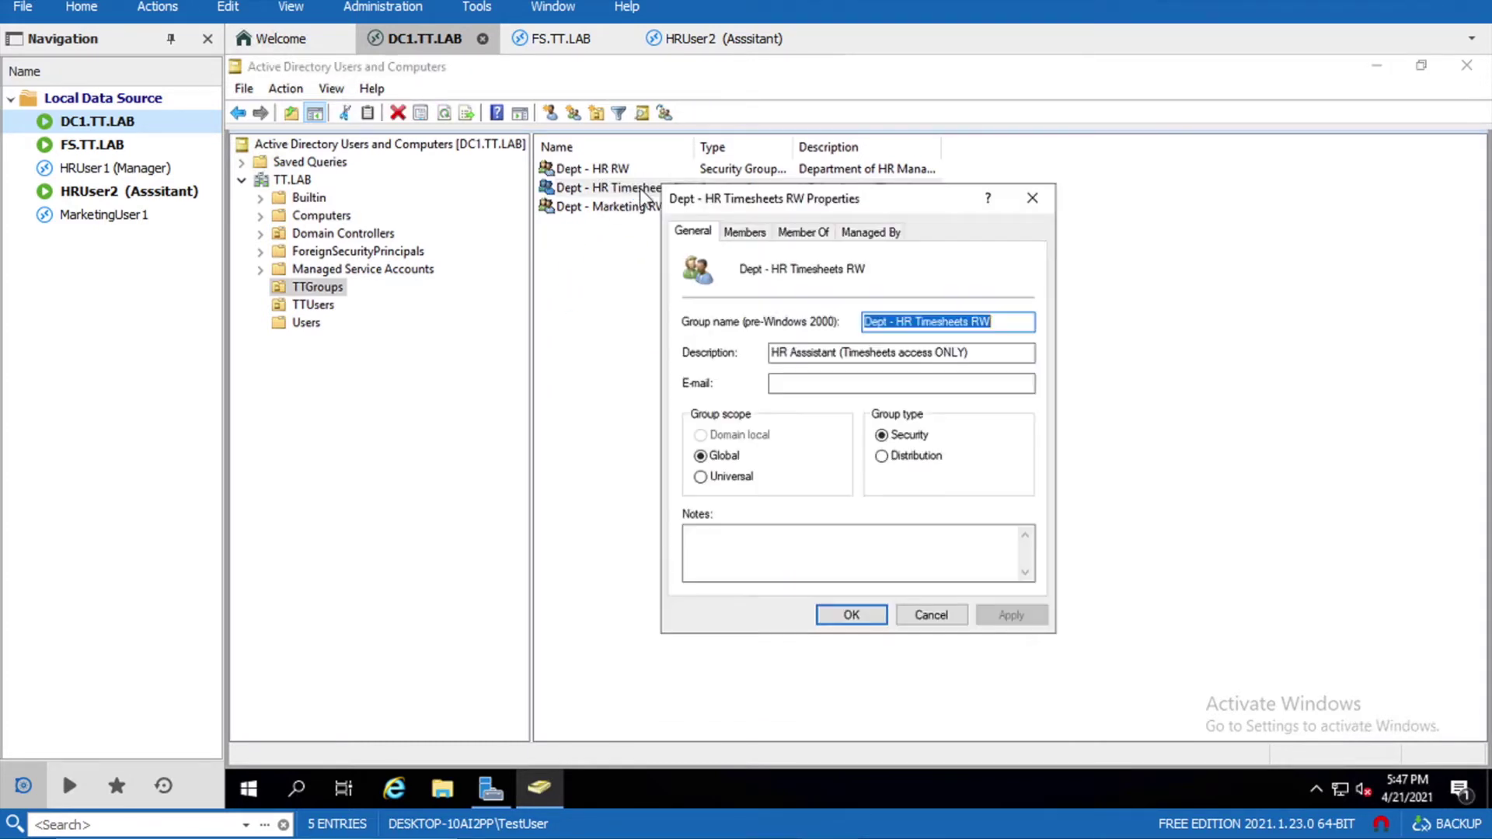
{"action": "left_click", "coordinate": [744, 233]}
{"action": "left_click", "coordinate": [716, 557]}
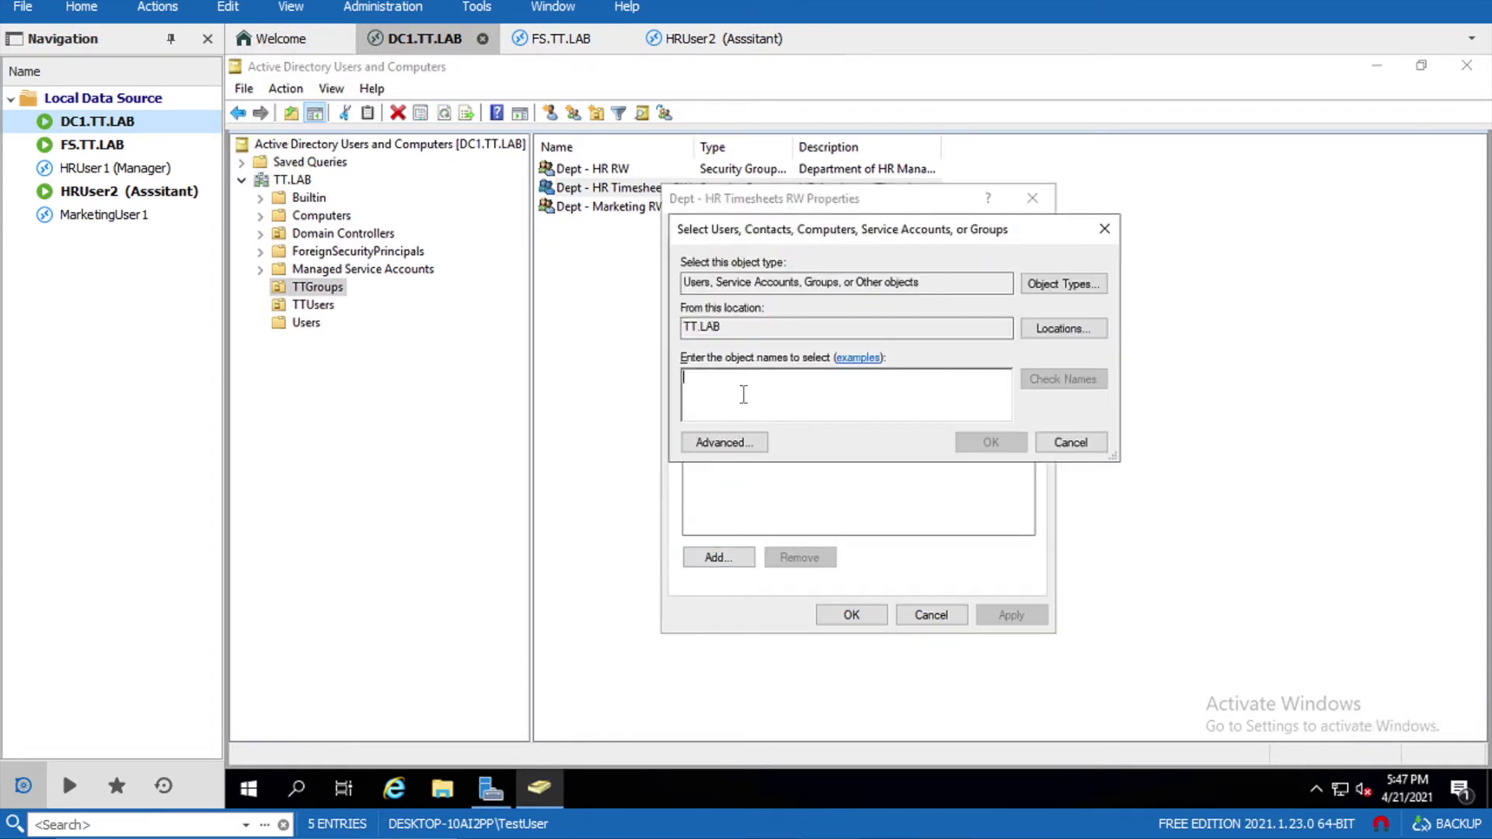
{"action": "type", "text": "HRUsers"}
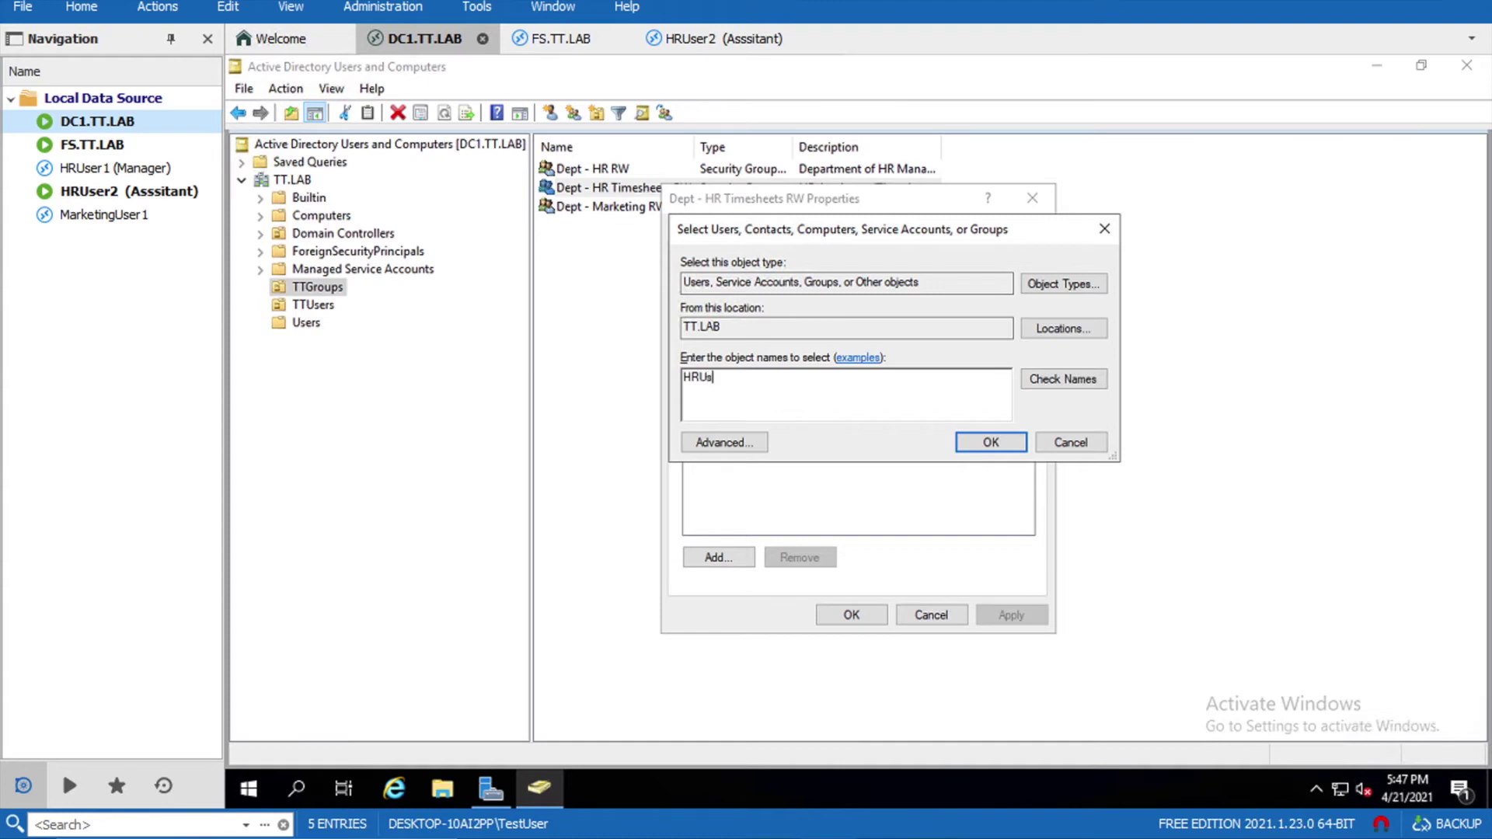
{"action": "left_click", "coordinate": [970, 437]}
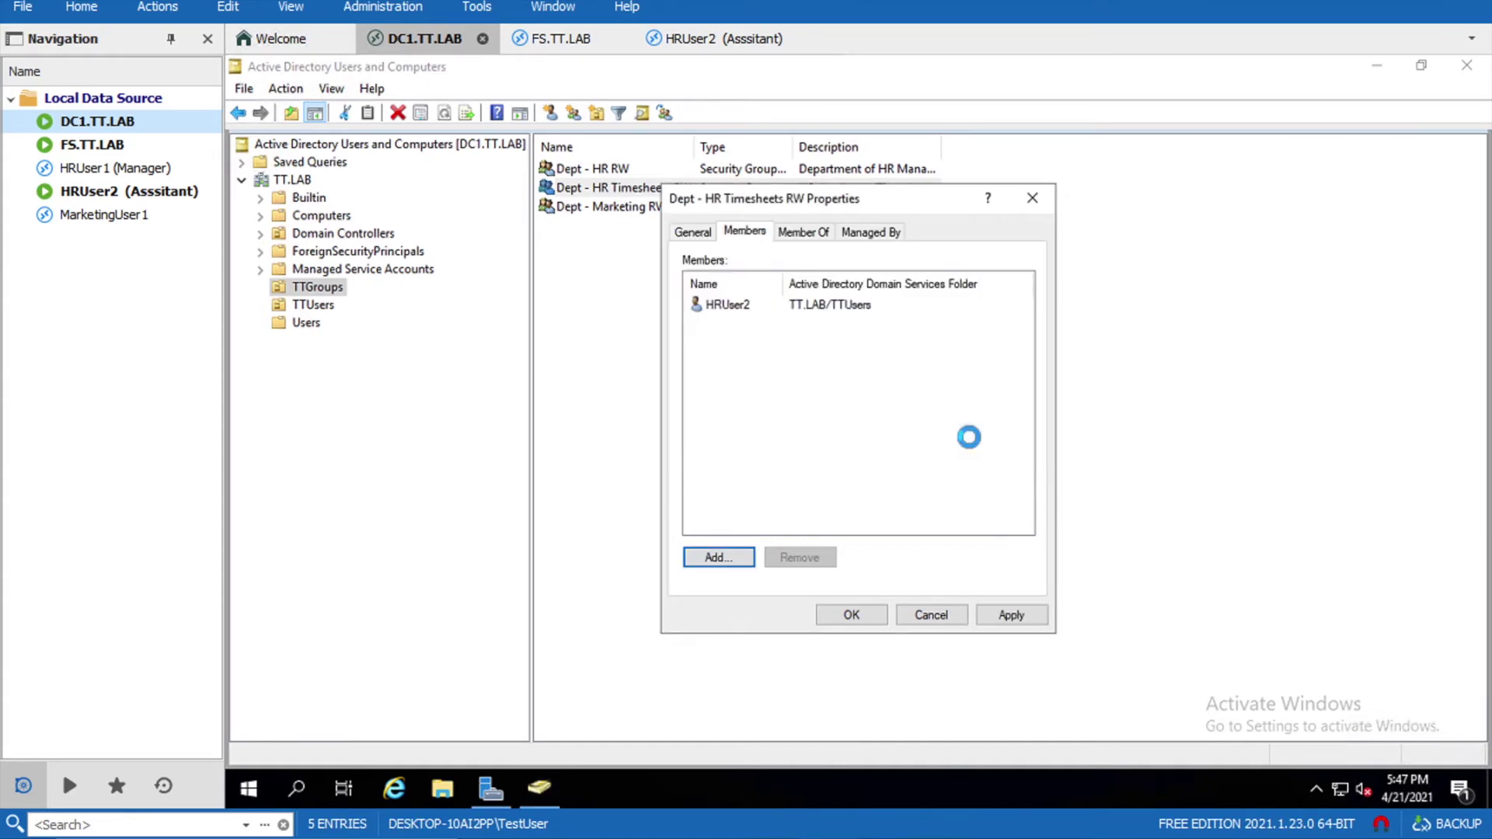
{"action": "left_click", "coordinate": [1012, 615]}
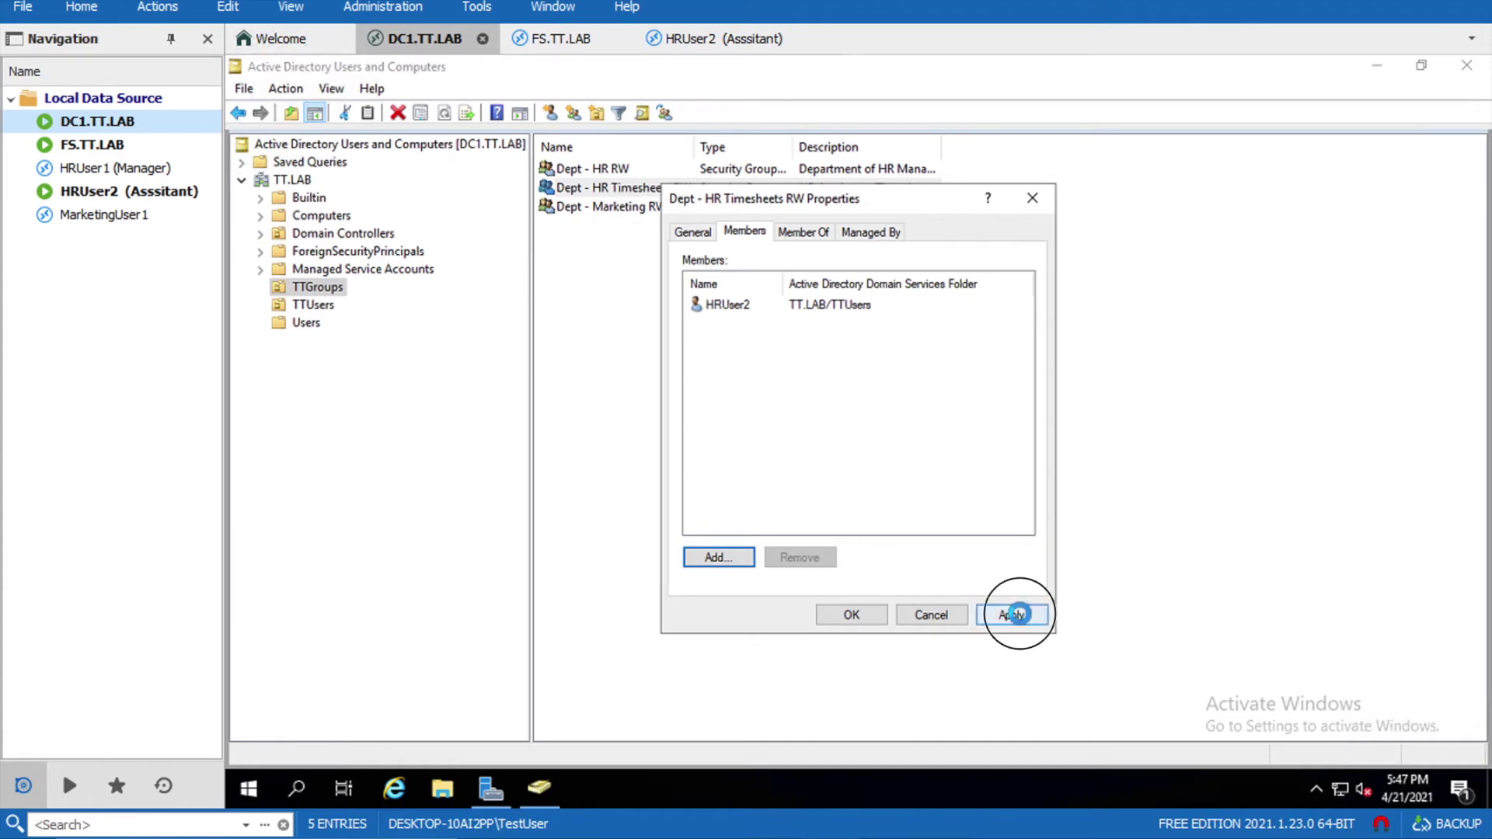
{"action": "left_click", "coordinate": [850, 615]}
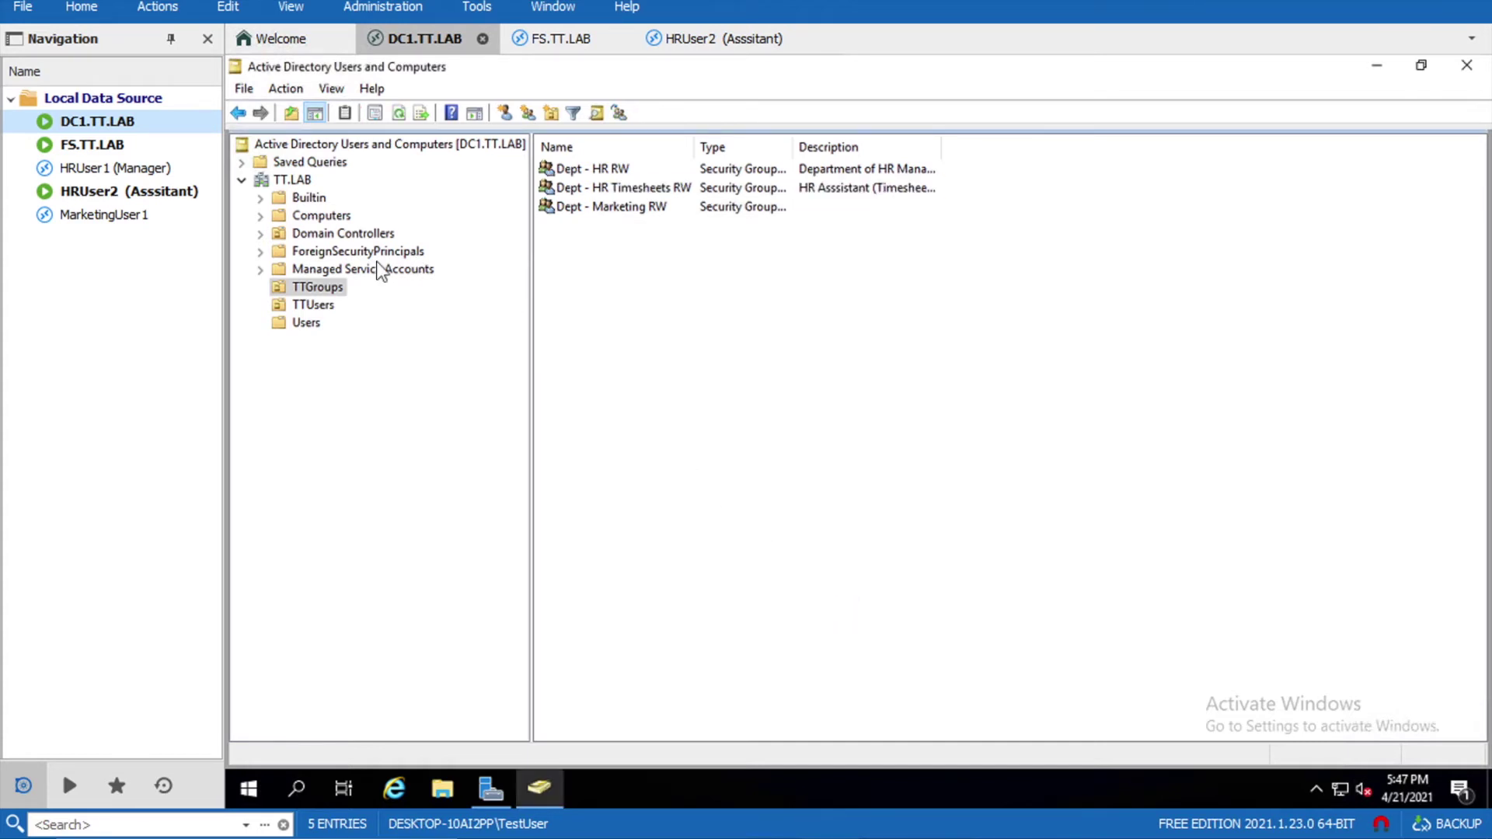
Step: Switch to the FS.TT.LAB session and open the advanced security settings of the HR folder in E:\Company
{"action": "left_click", "coordinate": [104, 145]}
{"action": "left_click", "coordinate": [697, 277]}
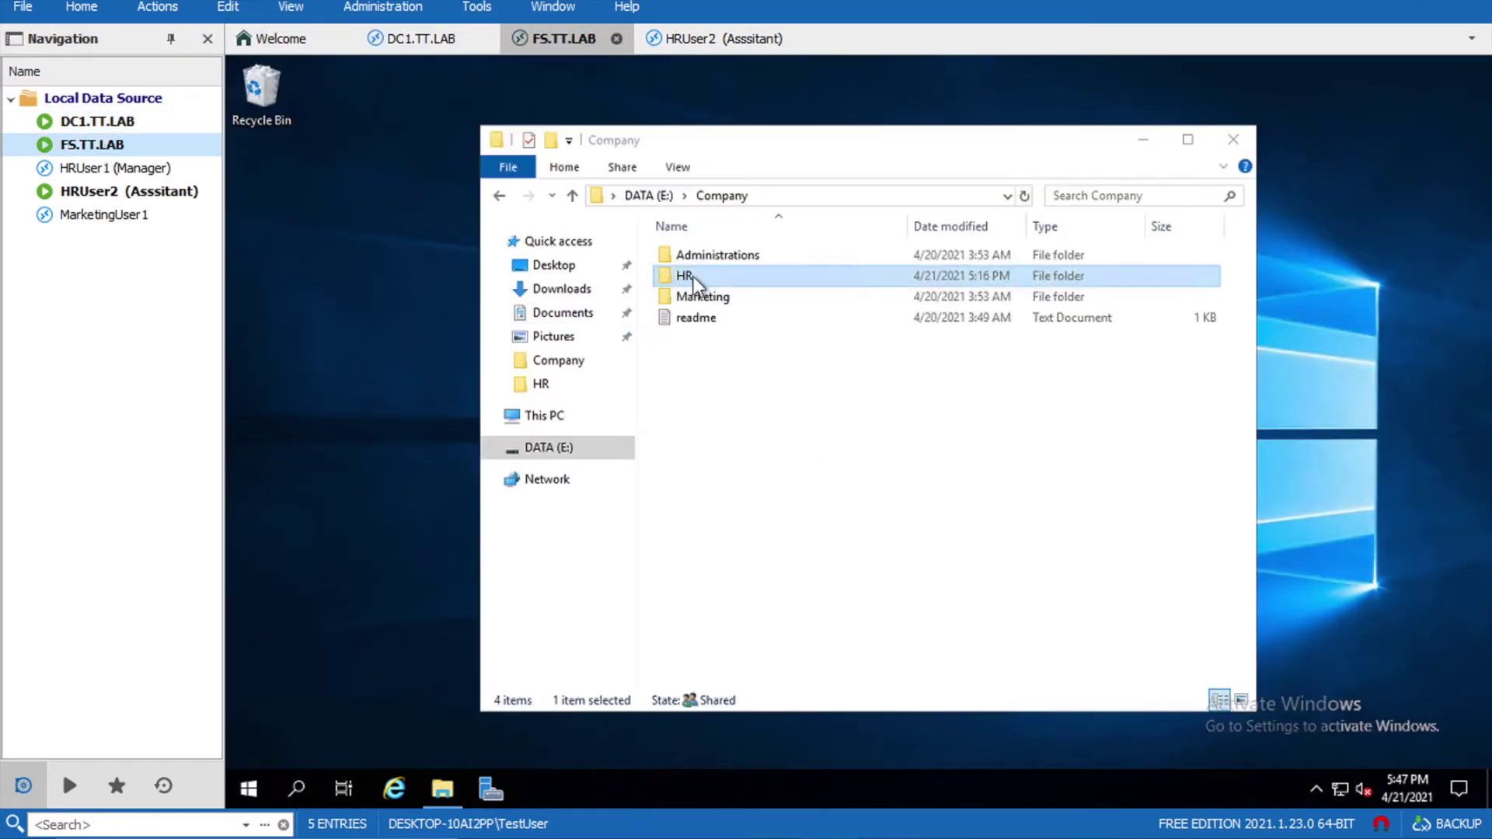
{"action": "right_click", "coordinate": [693, 277]}
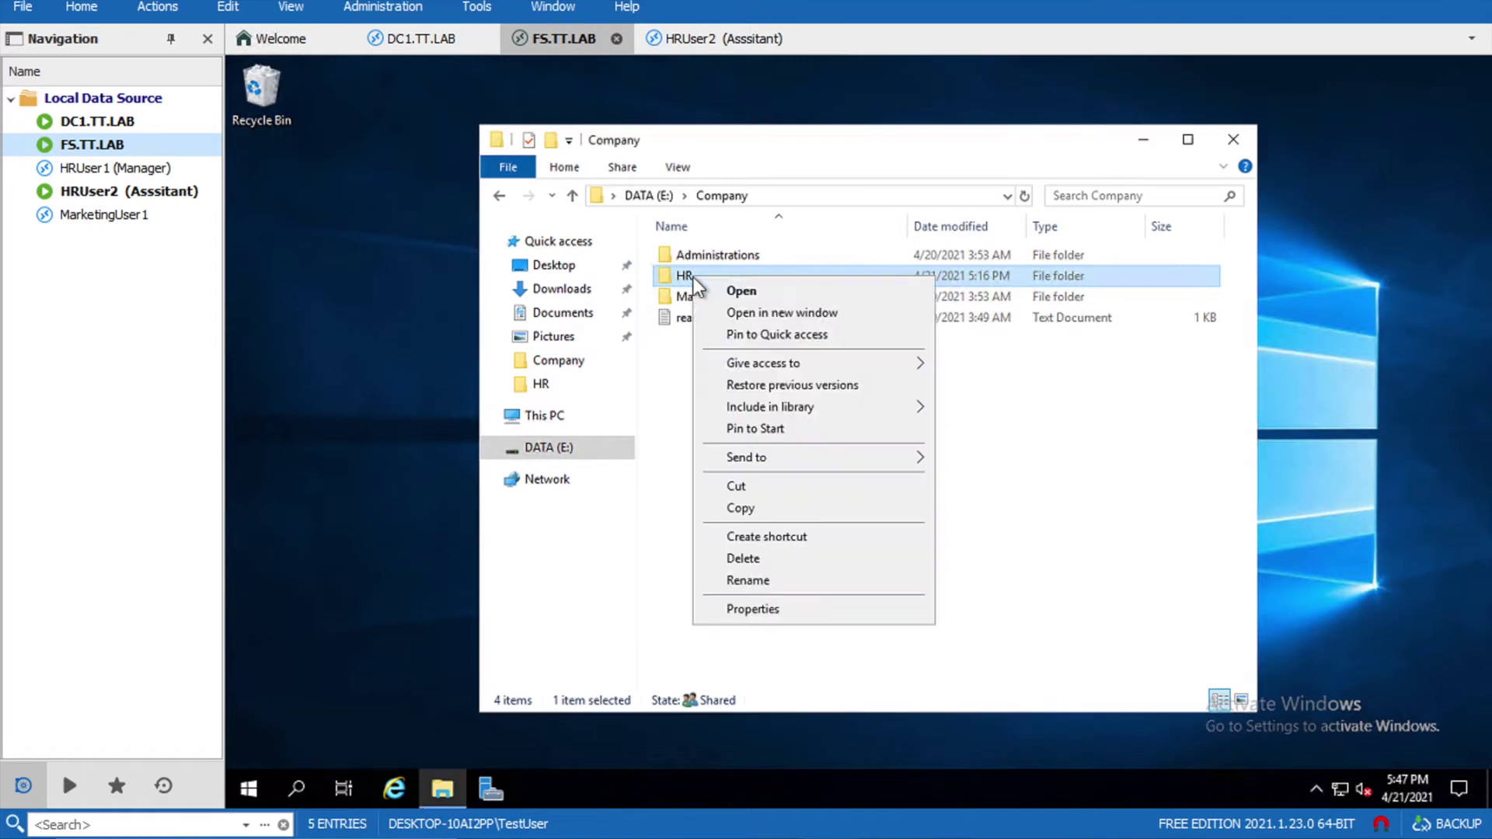
{"action": "left_click", "coordinate": [755, 608]}
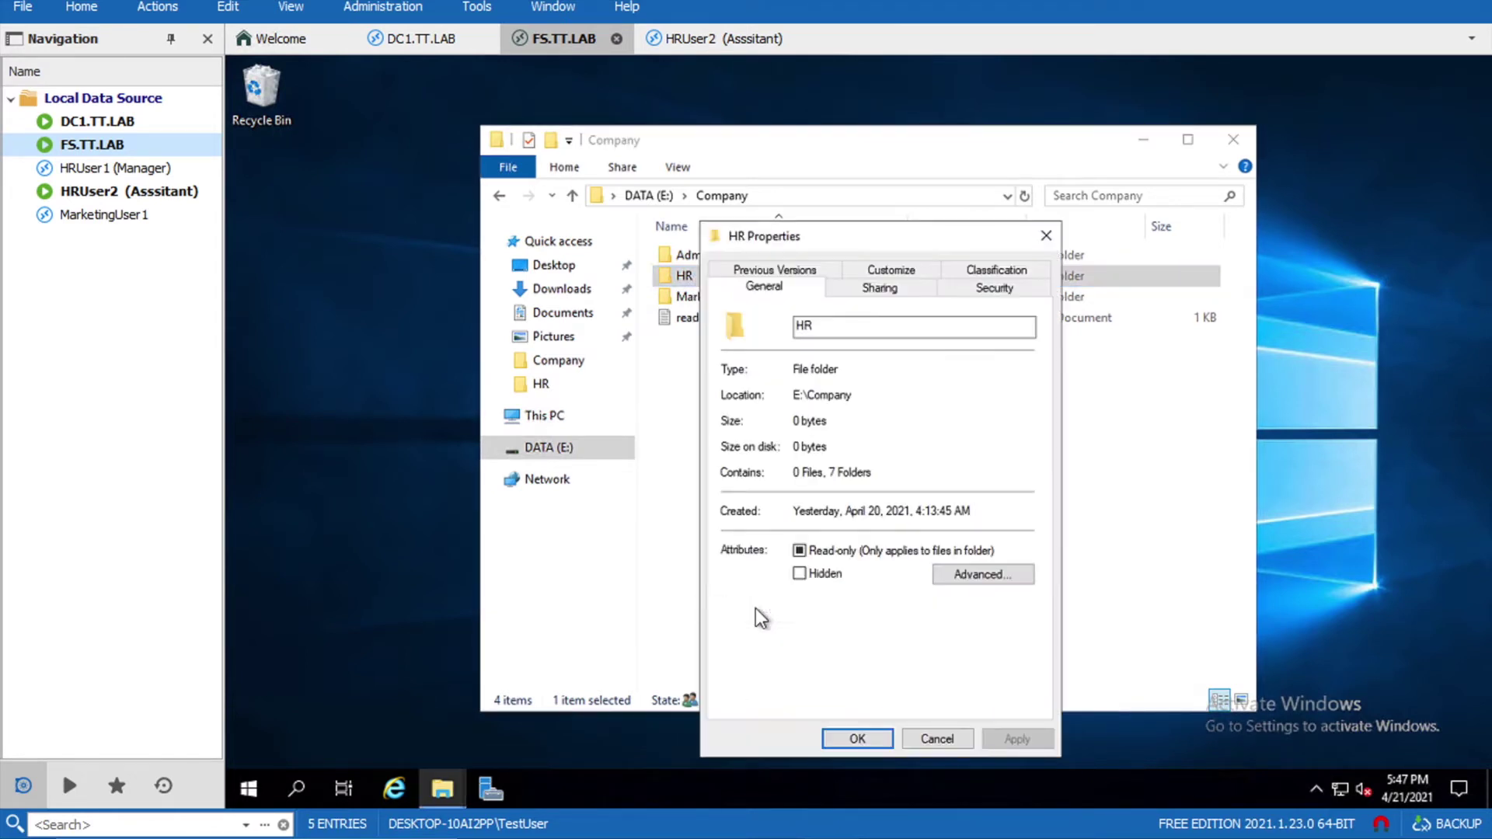
{"action": "left_click", "coordinate": [977, 294]}
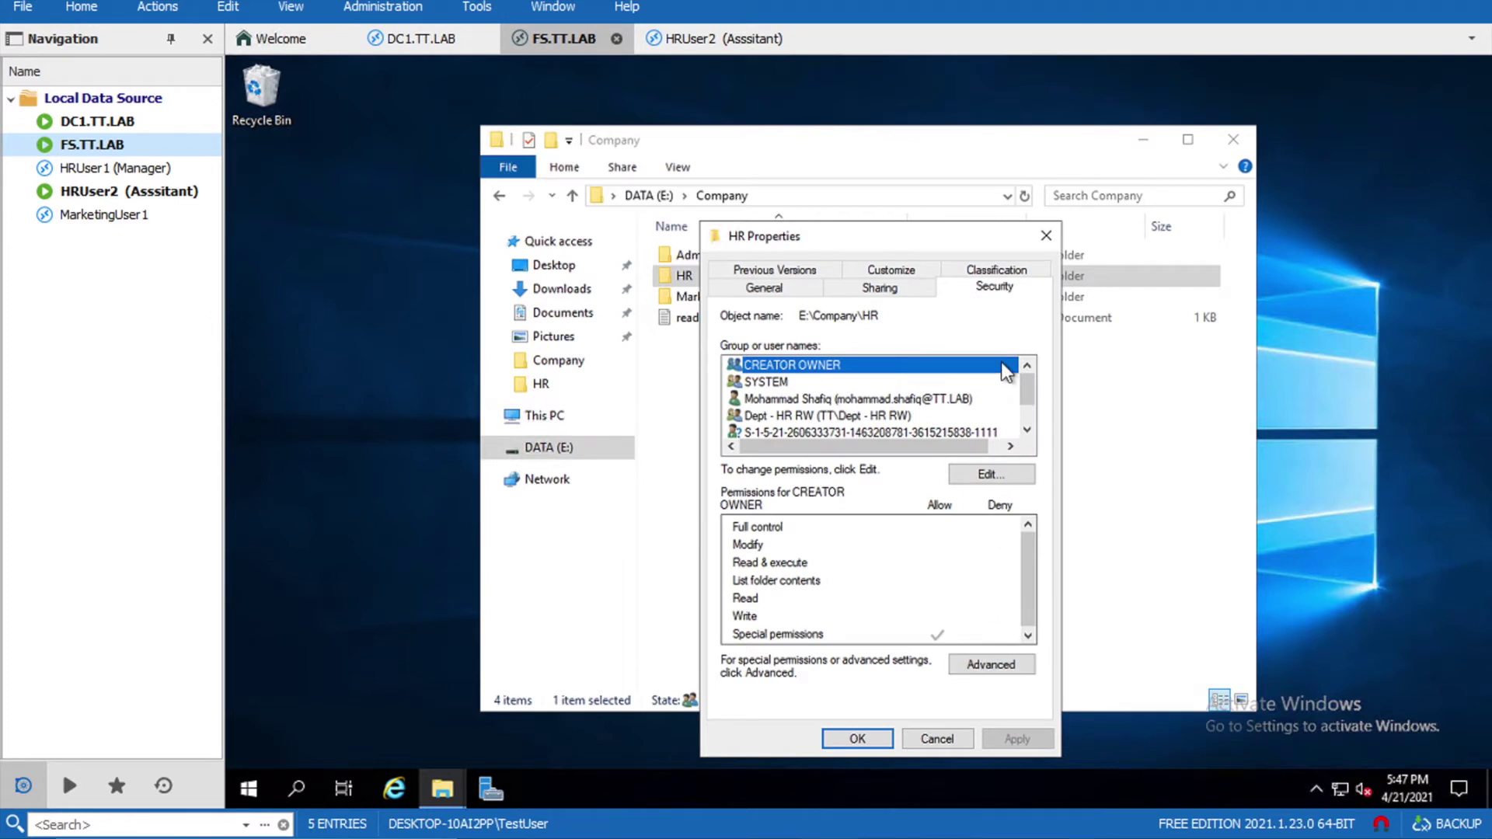
{"action": "left_click", "coordinate": [1026, 662]}
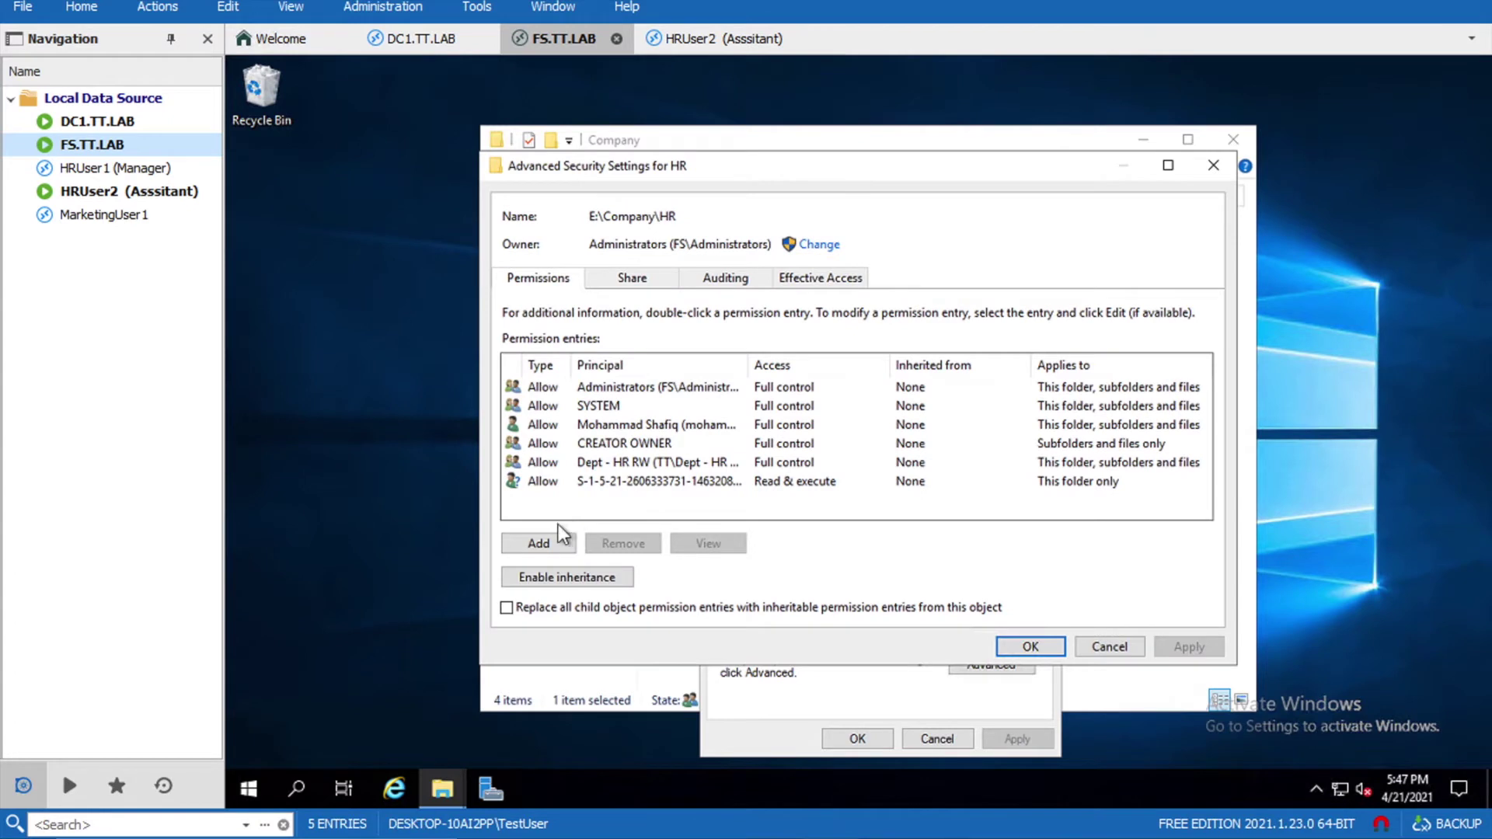
Step: Start a new permission entry for the HR folder with Dept - HR Timesheets RW as its principal
{"action": "left_click", "coordinate": [544, 543]}
{"action": "left_click", "coordinate": [532, 183]}
{"action": "left_click", "coordinate": [576, 315]}
{"action": "type", "text": "De"}
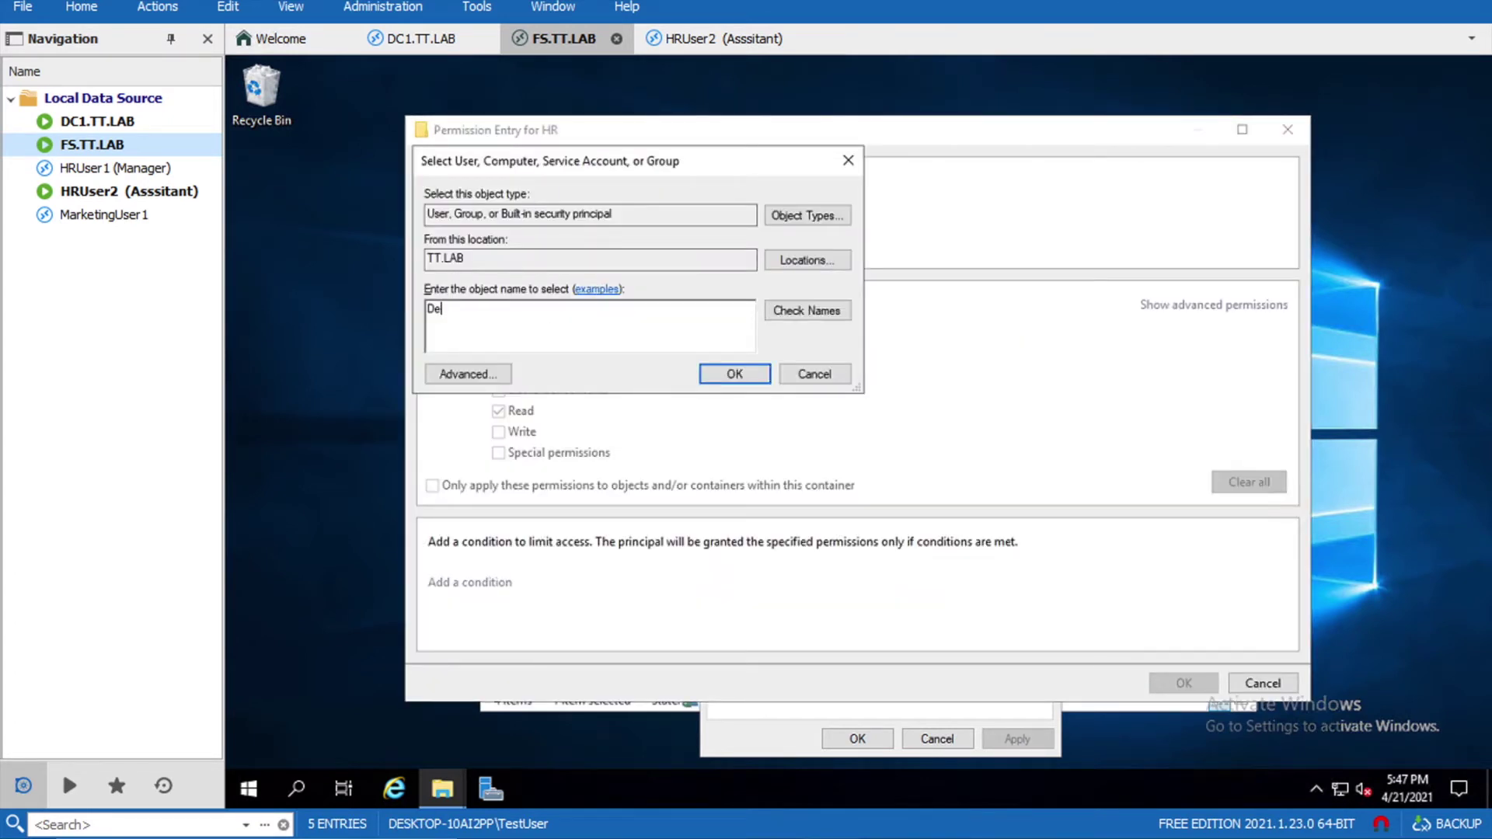
{"action": "type", "text": "pt - HR Timesheets RW"}
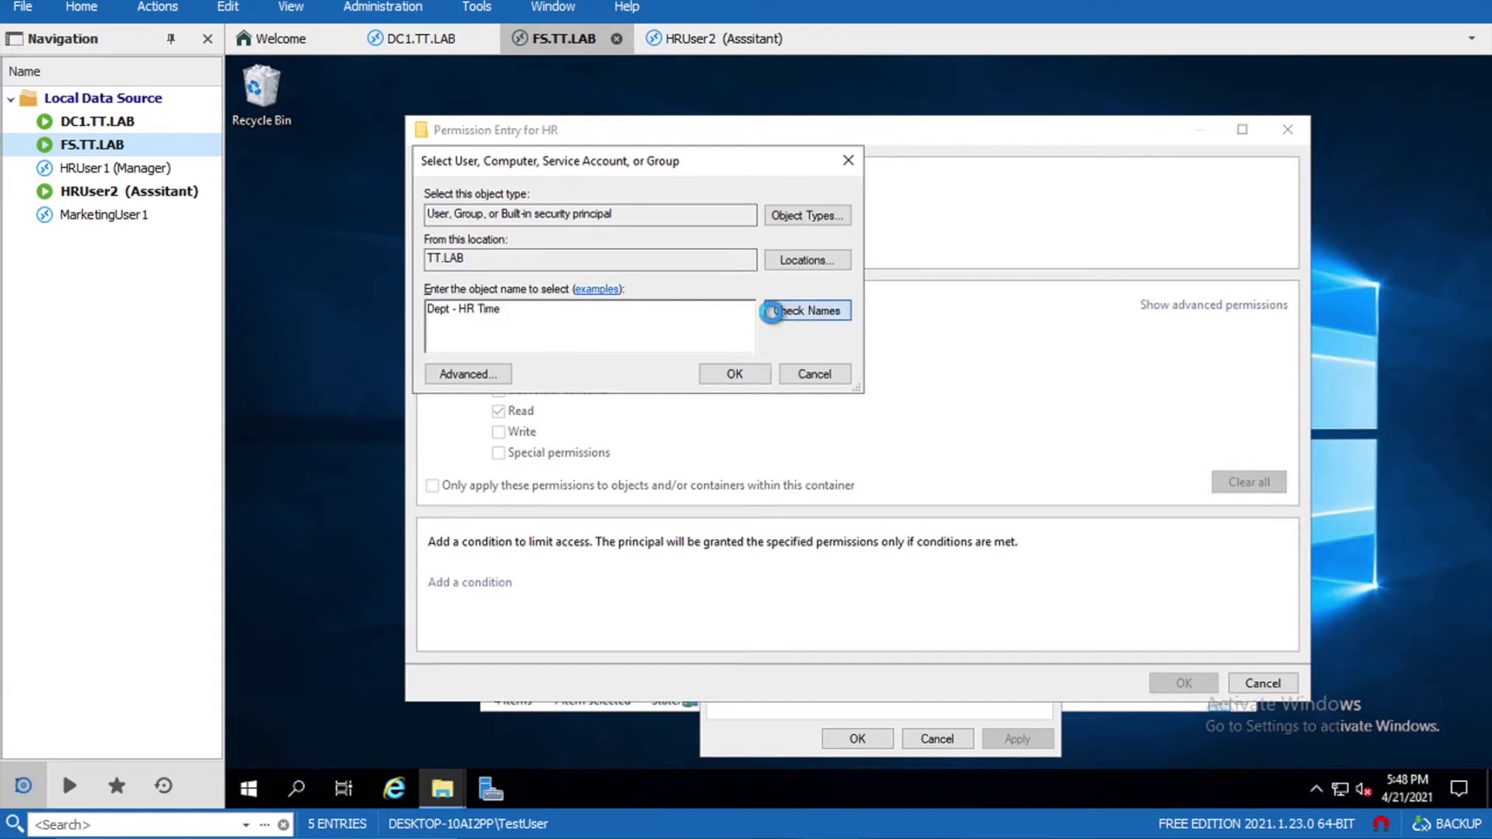
{"action": "left_click", "coordinate": [723, 374]}
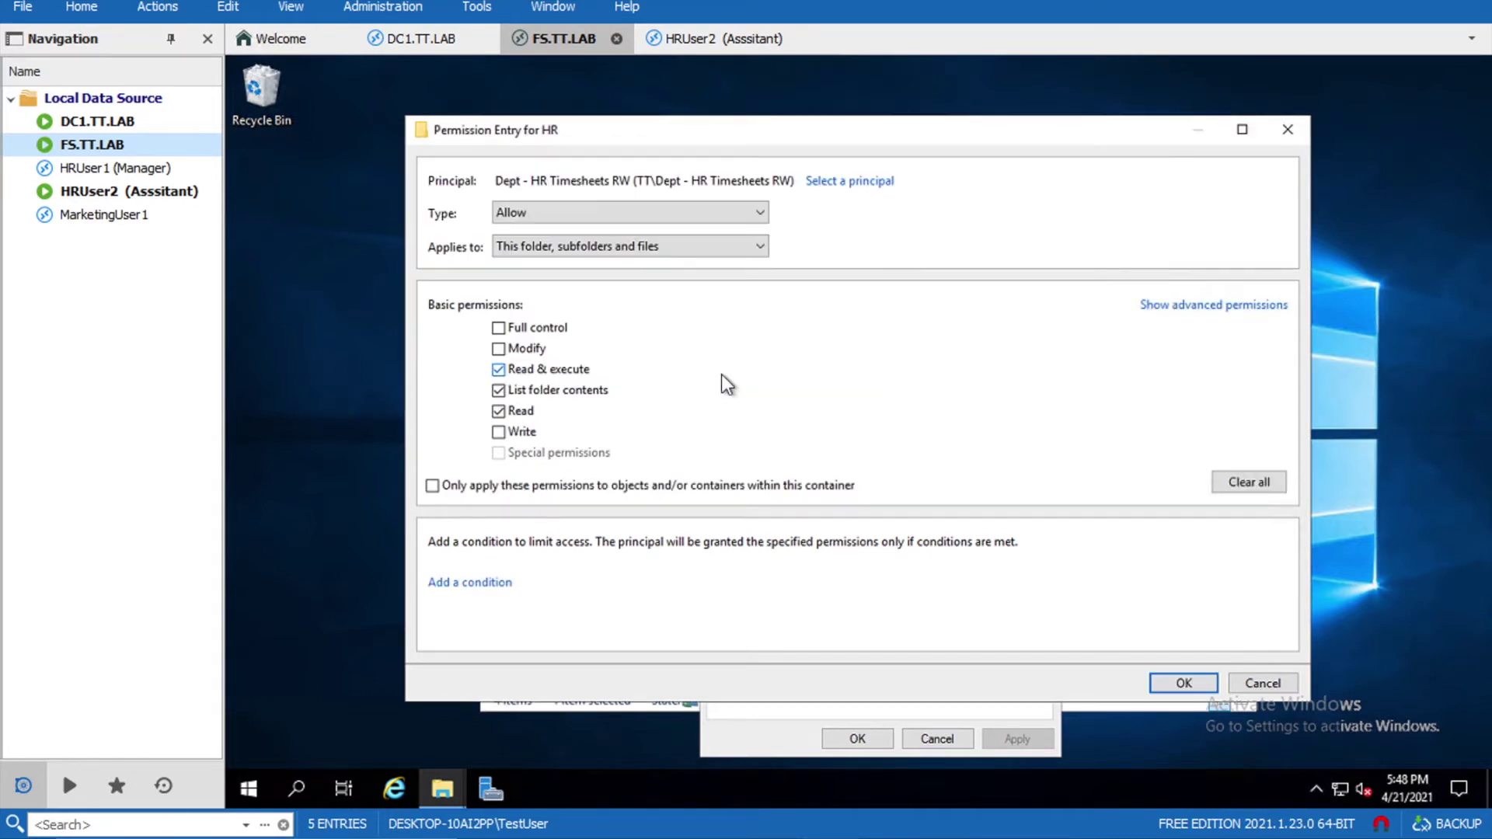
Step: Limit the group's read and execute entry on HR to "This folder only", apply it, and close the folder's properties
{"action": "left_click", "coordinate": [545, 249]}
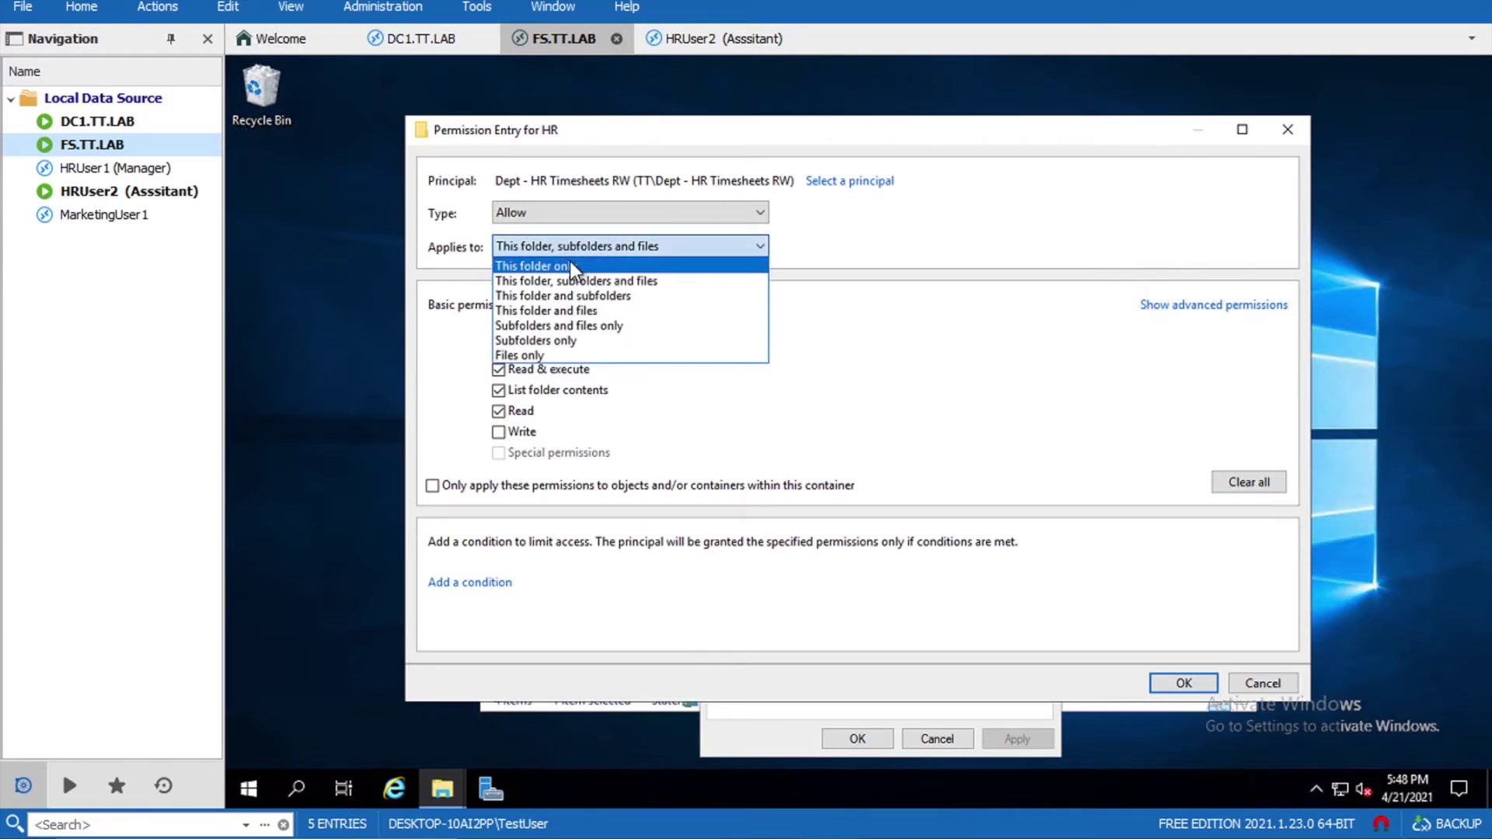
{"action": "left_click", "coordinate": [571, 264]}
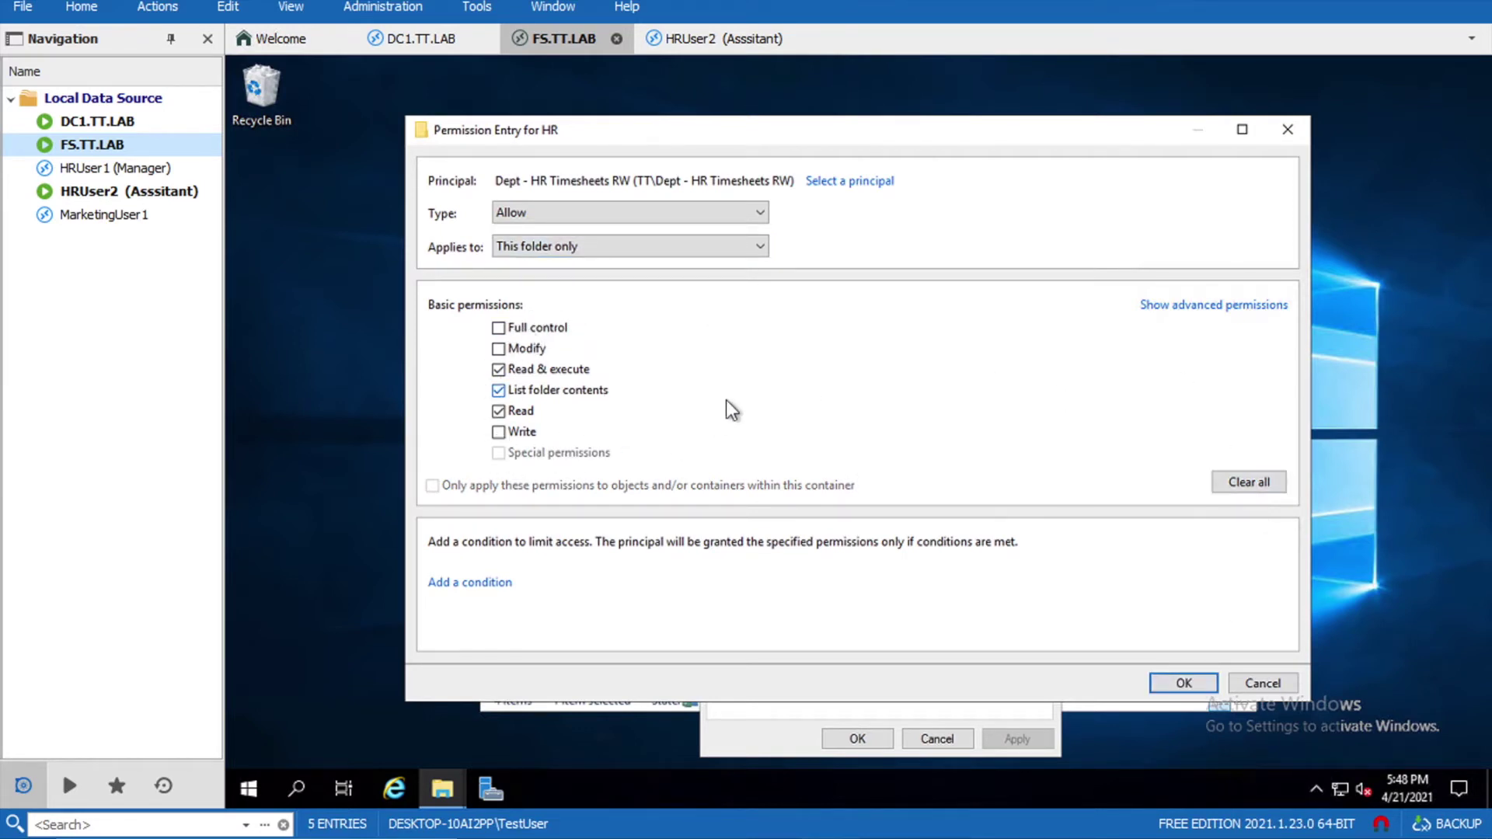
{"action": "left_click", "coordinate": [1180, 684]}
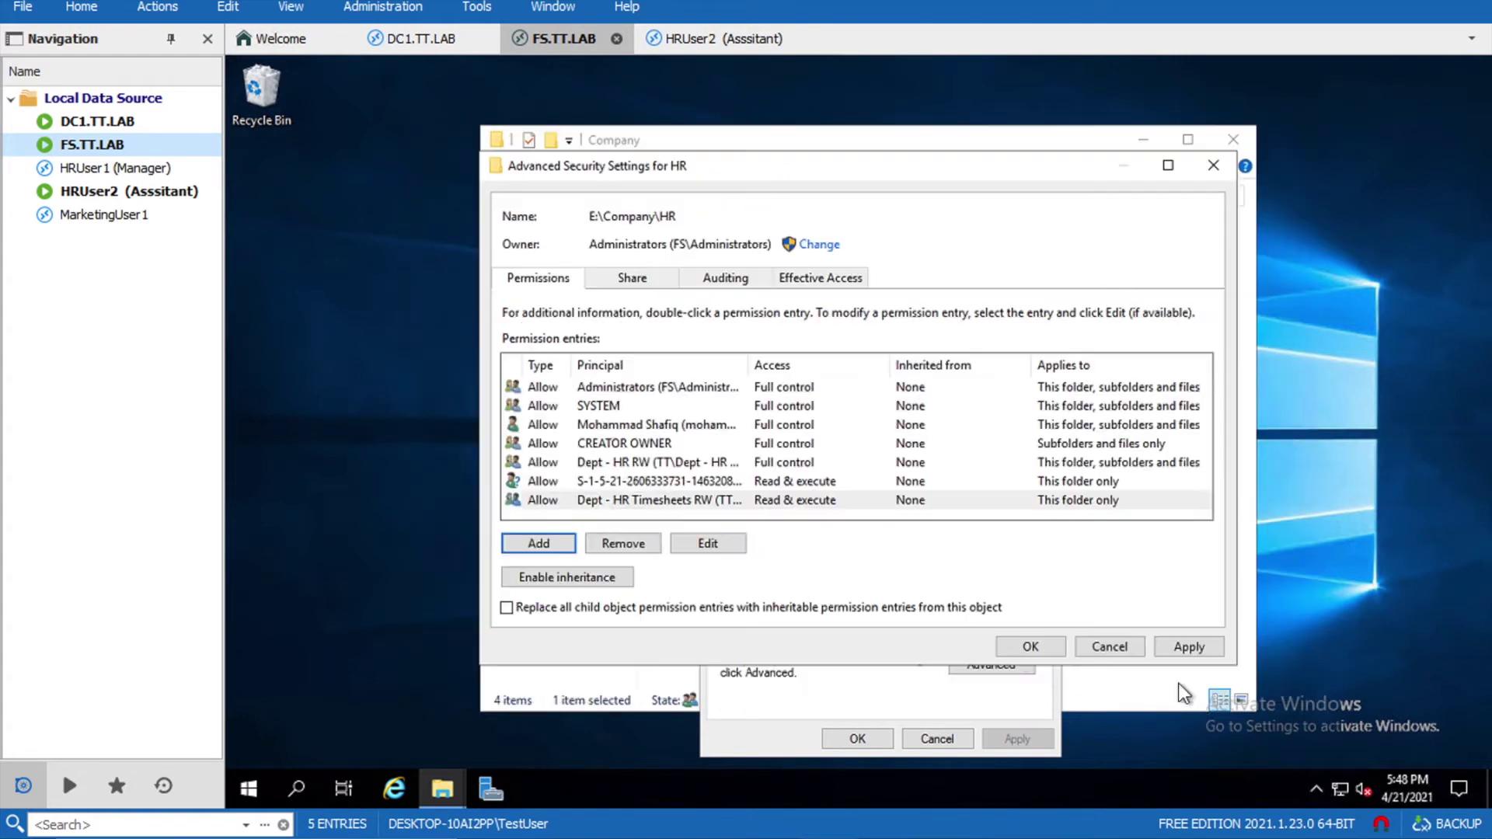
{"action": "left_click", "coordinate": [1179, 646]}
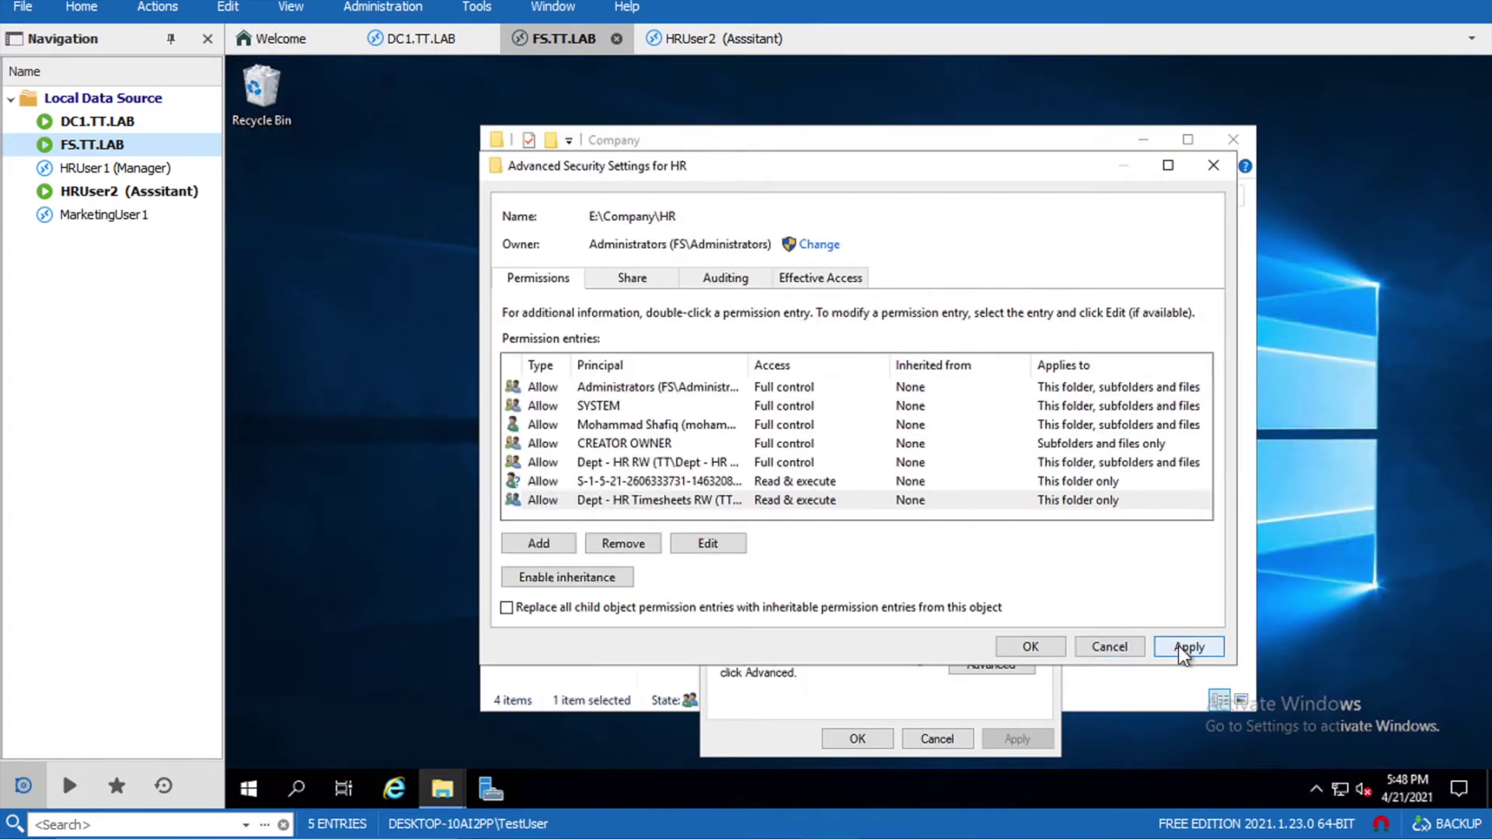
{"action": "left_click", "coordinate": [1043, 645]}
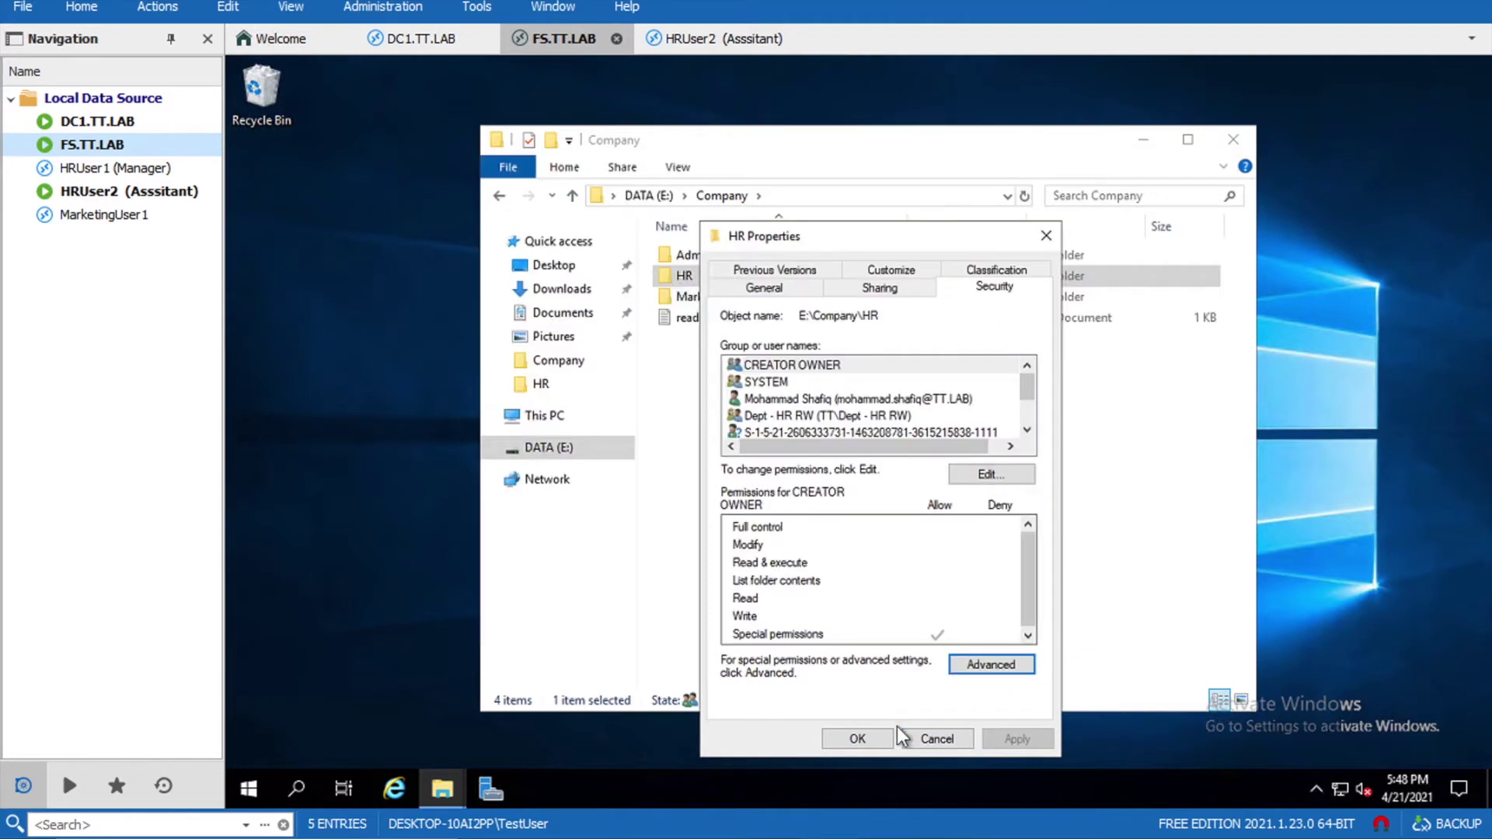
{"action": "left_click", "coordinate": [869, 740]}
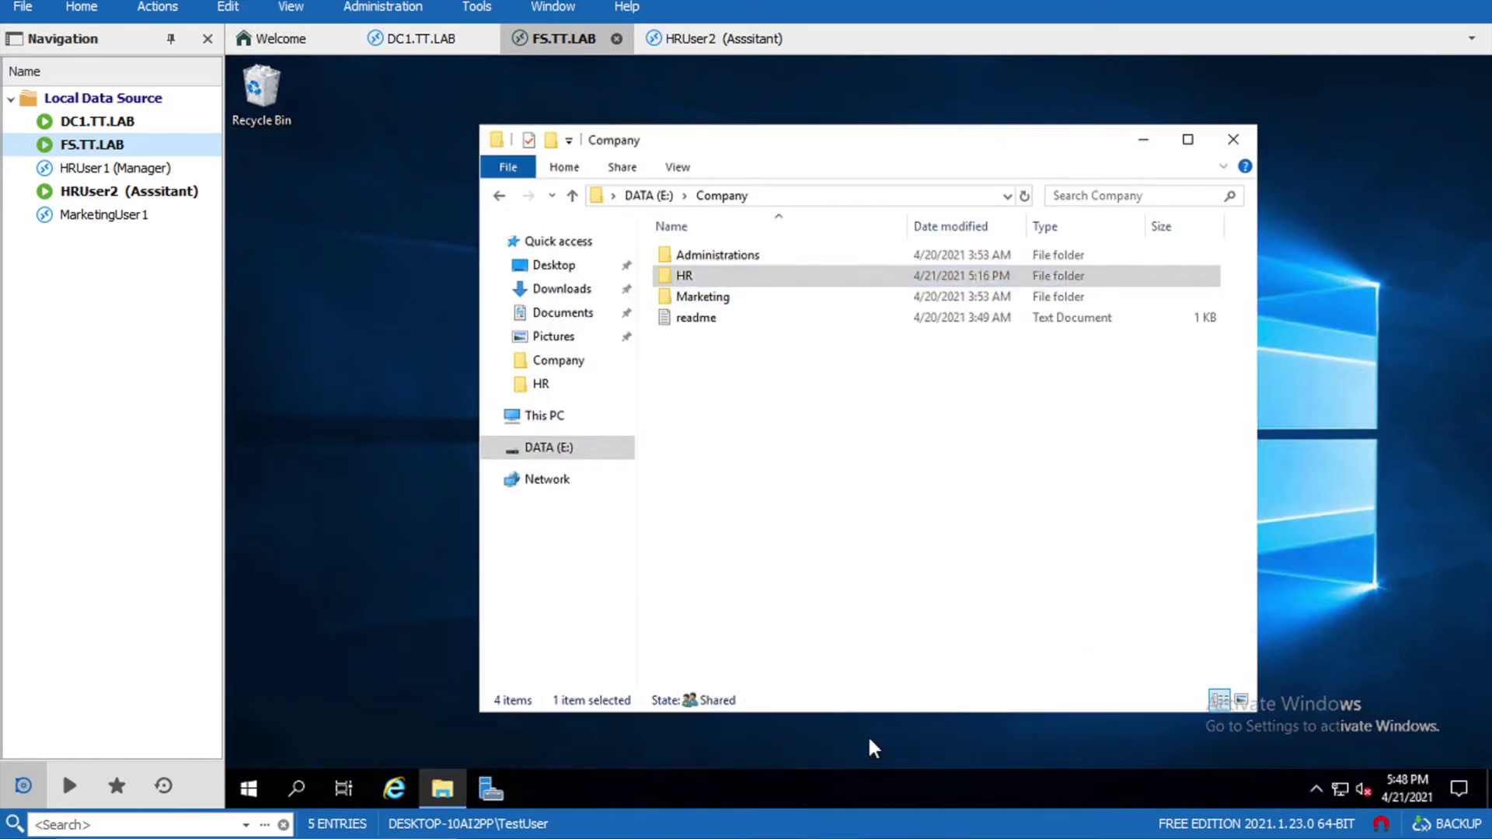
Step: Switch to the HRUser2 session, refresh the Company share on S:, and open its HR folder to check access
{"action": "left_click", "coordinate": [186, 194]}
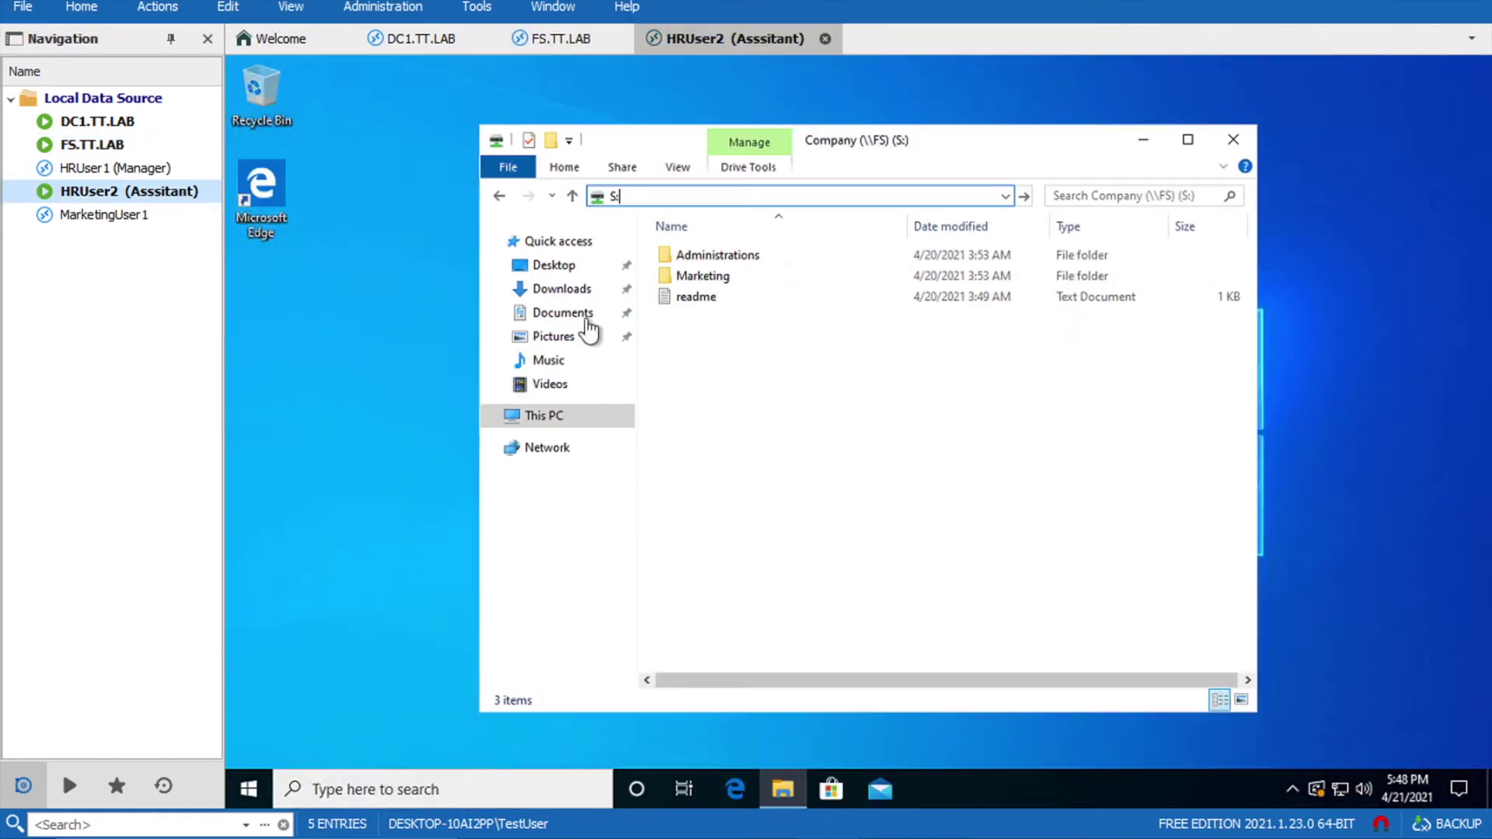
{"action": "type", "text": "S:"}
{"action": "key", "text": "Return"}
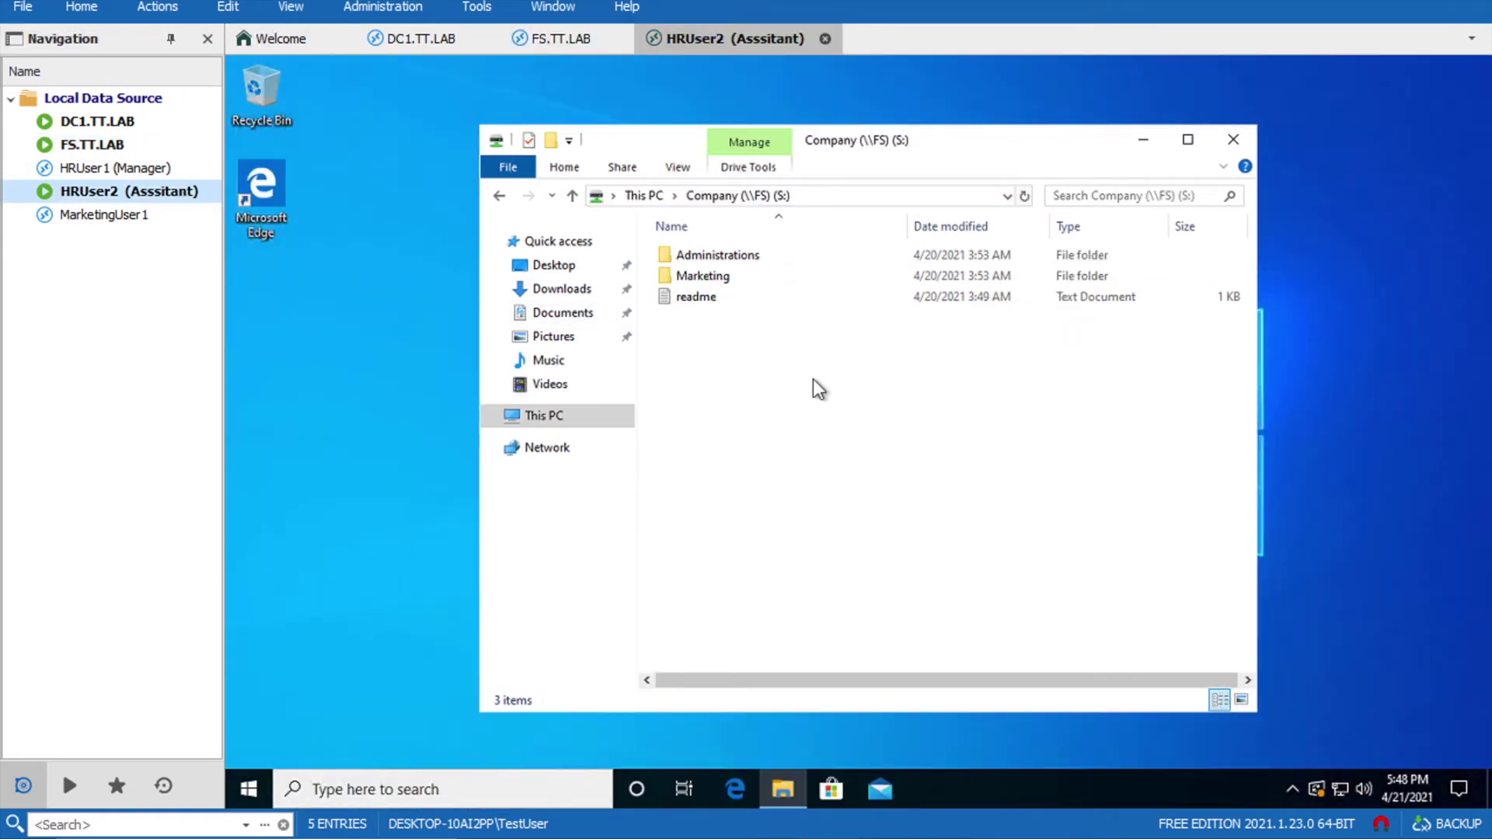
{"action": "right_click", "coordinate": [813, 379]}
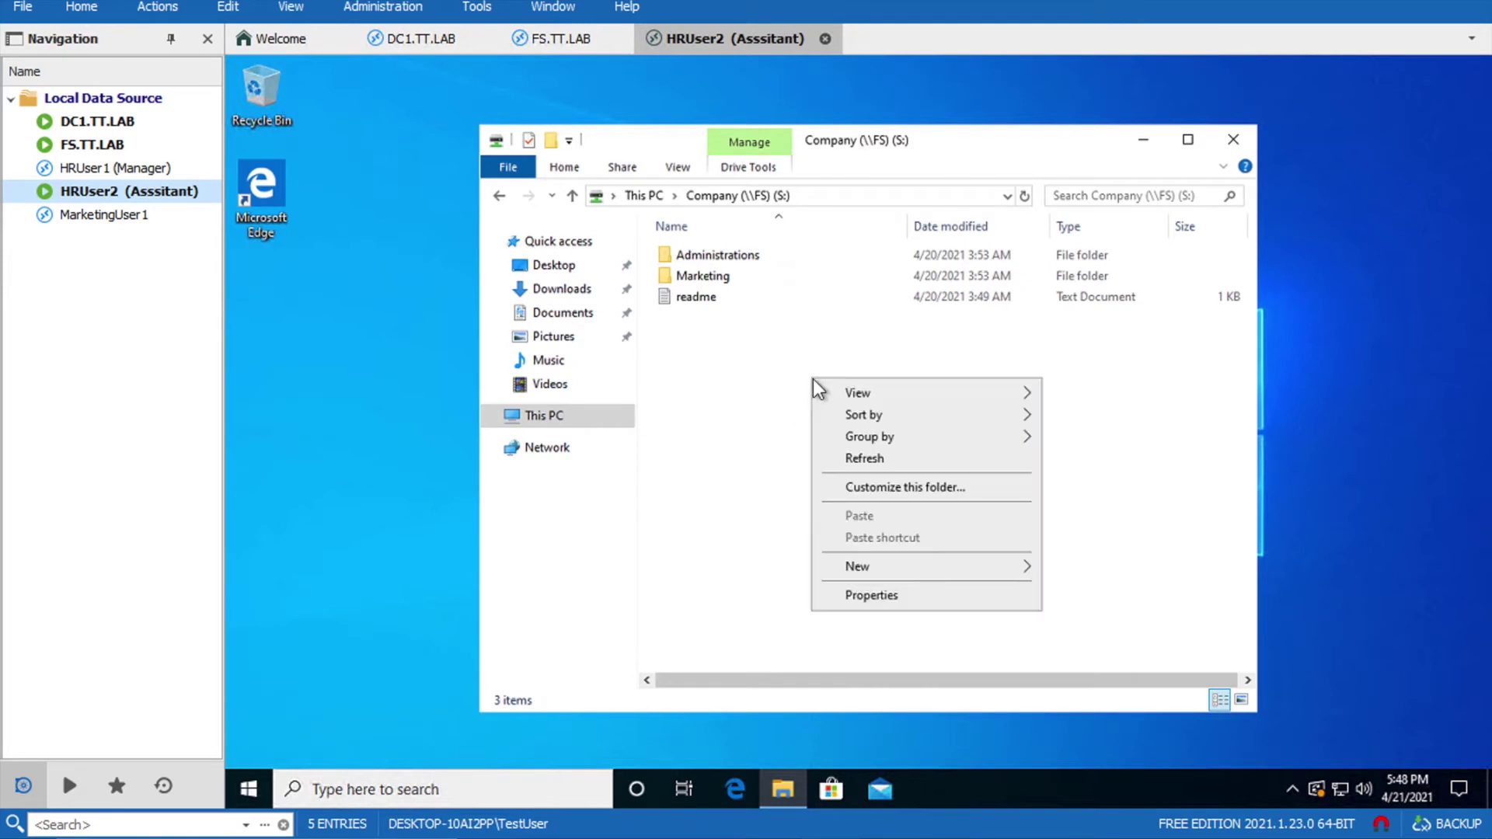
{"action": "left_click", "coordinate": [855, 459]}
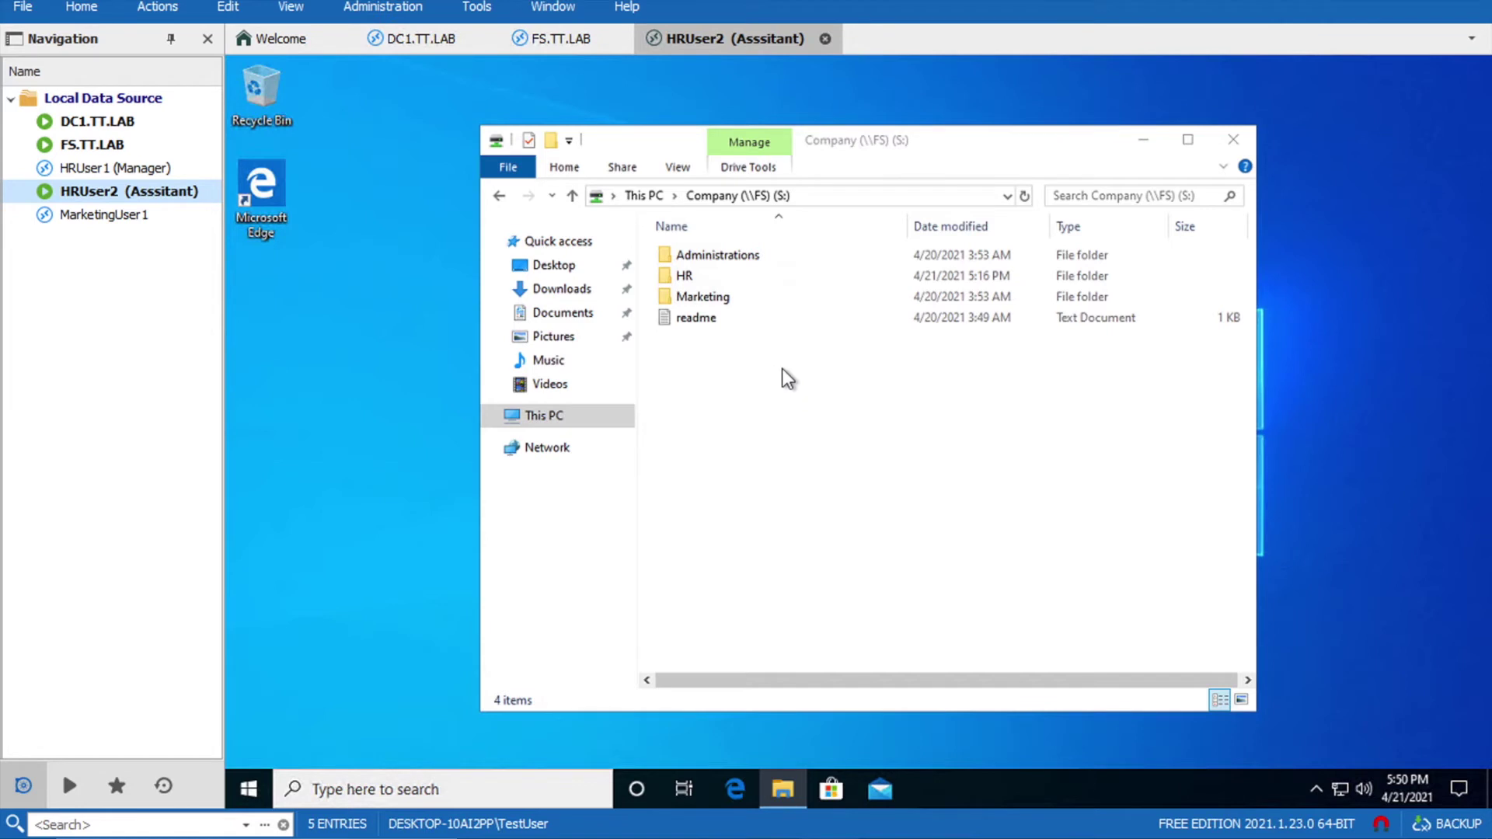
{"action": "double_click", "coordinate": [695, 279]}
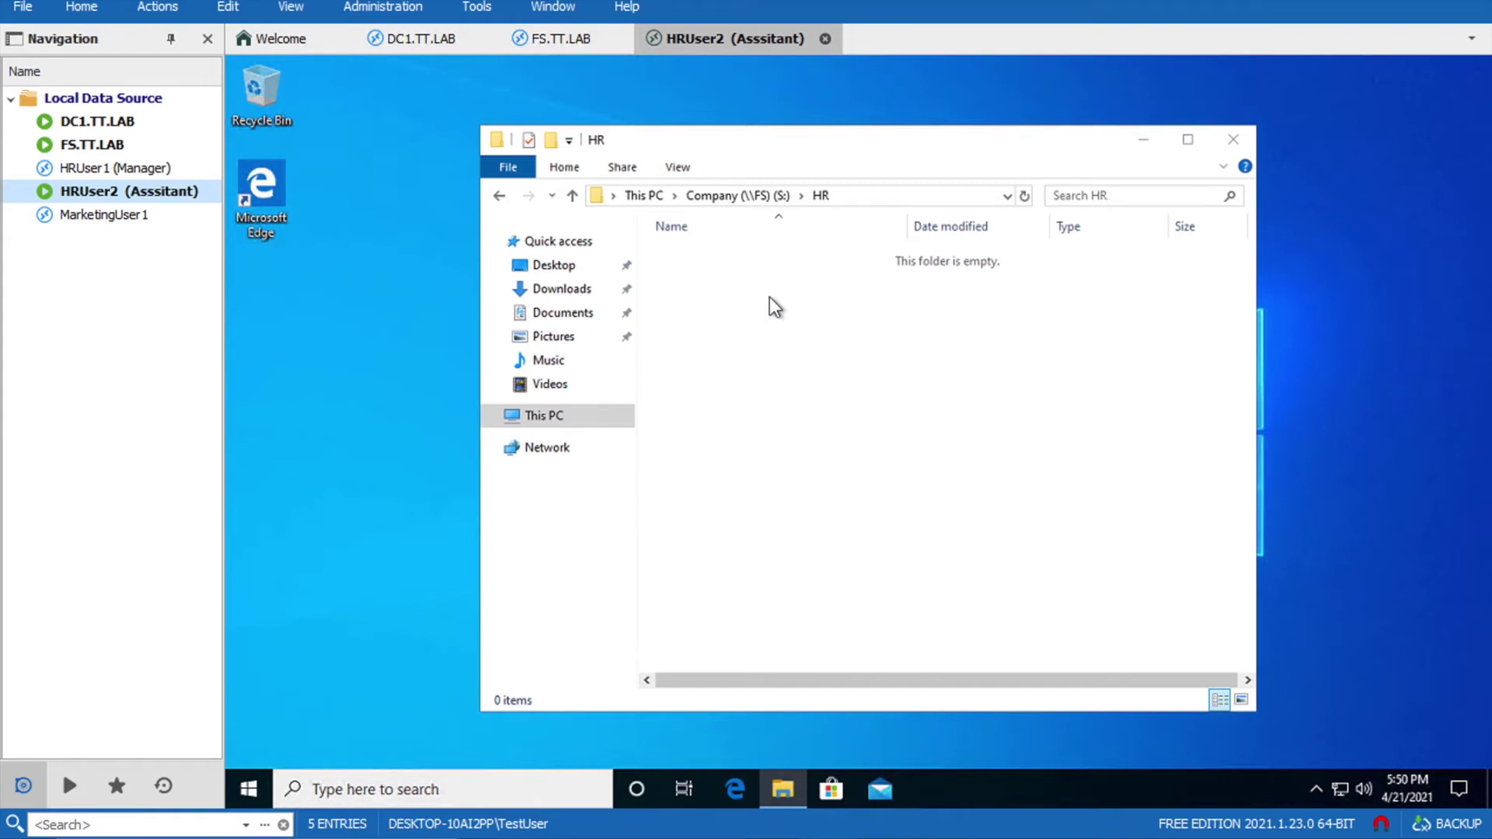
Step: Return to the FS.TT.LAB session and open the advanced security settings of the Stuff folder inside HR
{"action": "left_click", "coordinate": [98, 145]}
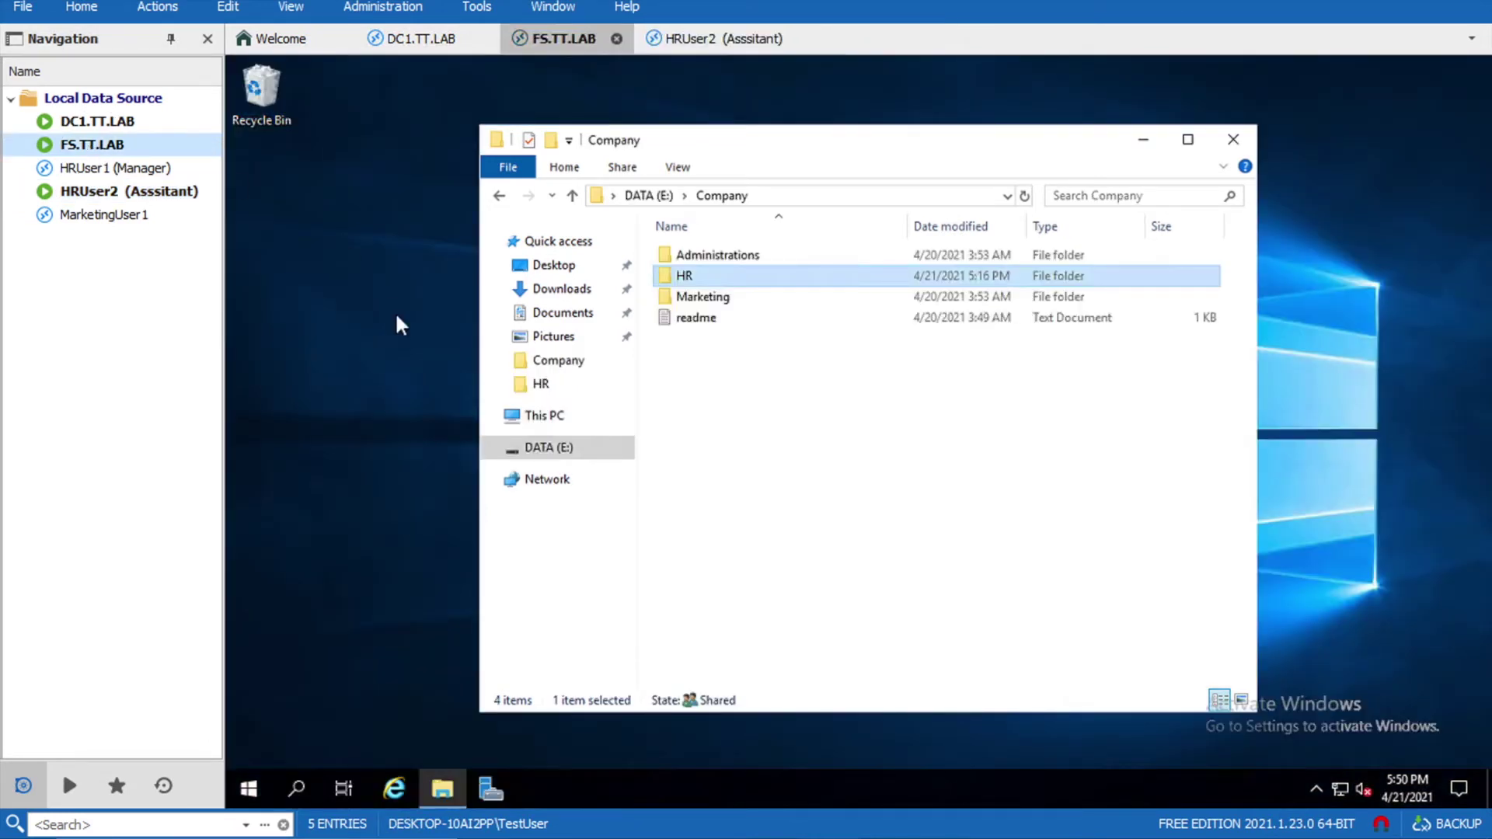
{"action": "double_click", "coordinate": [687, 279]}
{"action": "double_click", "coordinate": [712, 324]}
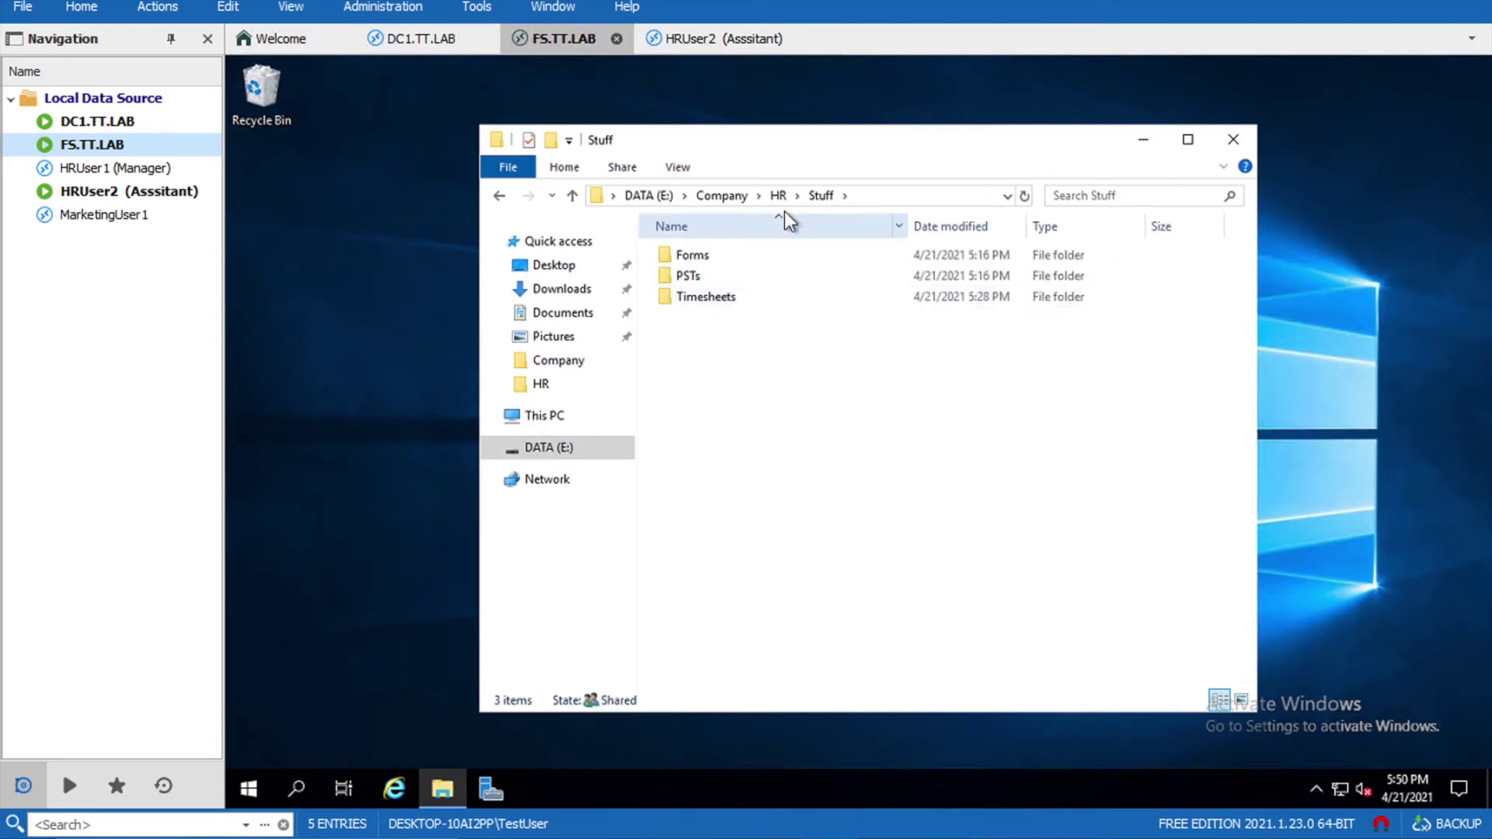
{"action": "key", "text": "alt+Up"}
{"action": "left_click", "coordinate": [701, 316]}
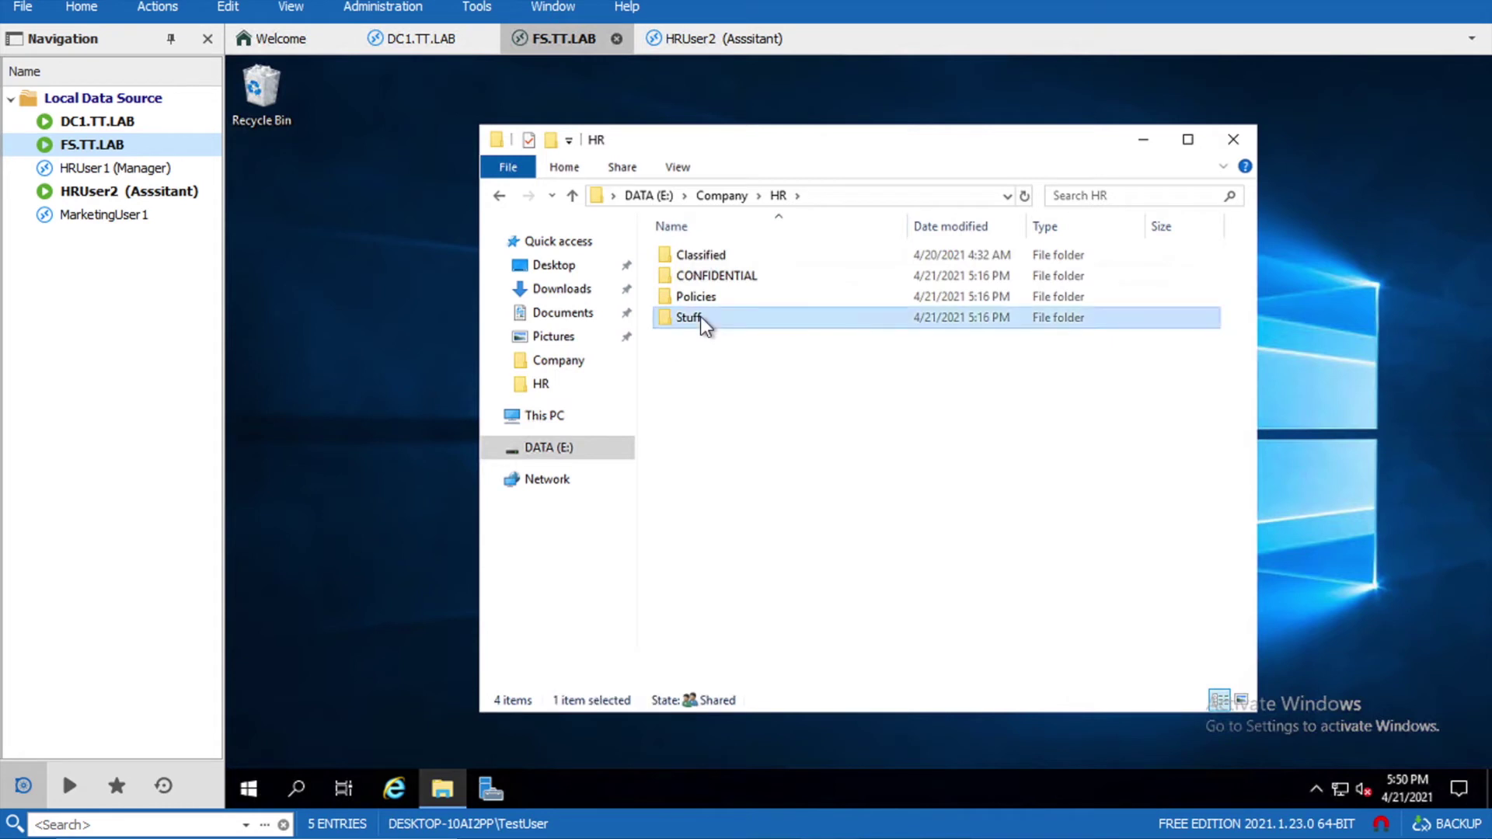
{"action": "right_click", "coordinate": [701, 316]}
{"action": "left_click", "coordinate": [790, 647]}
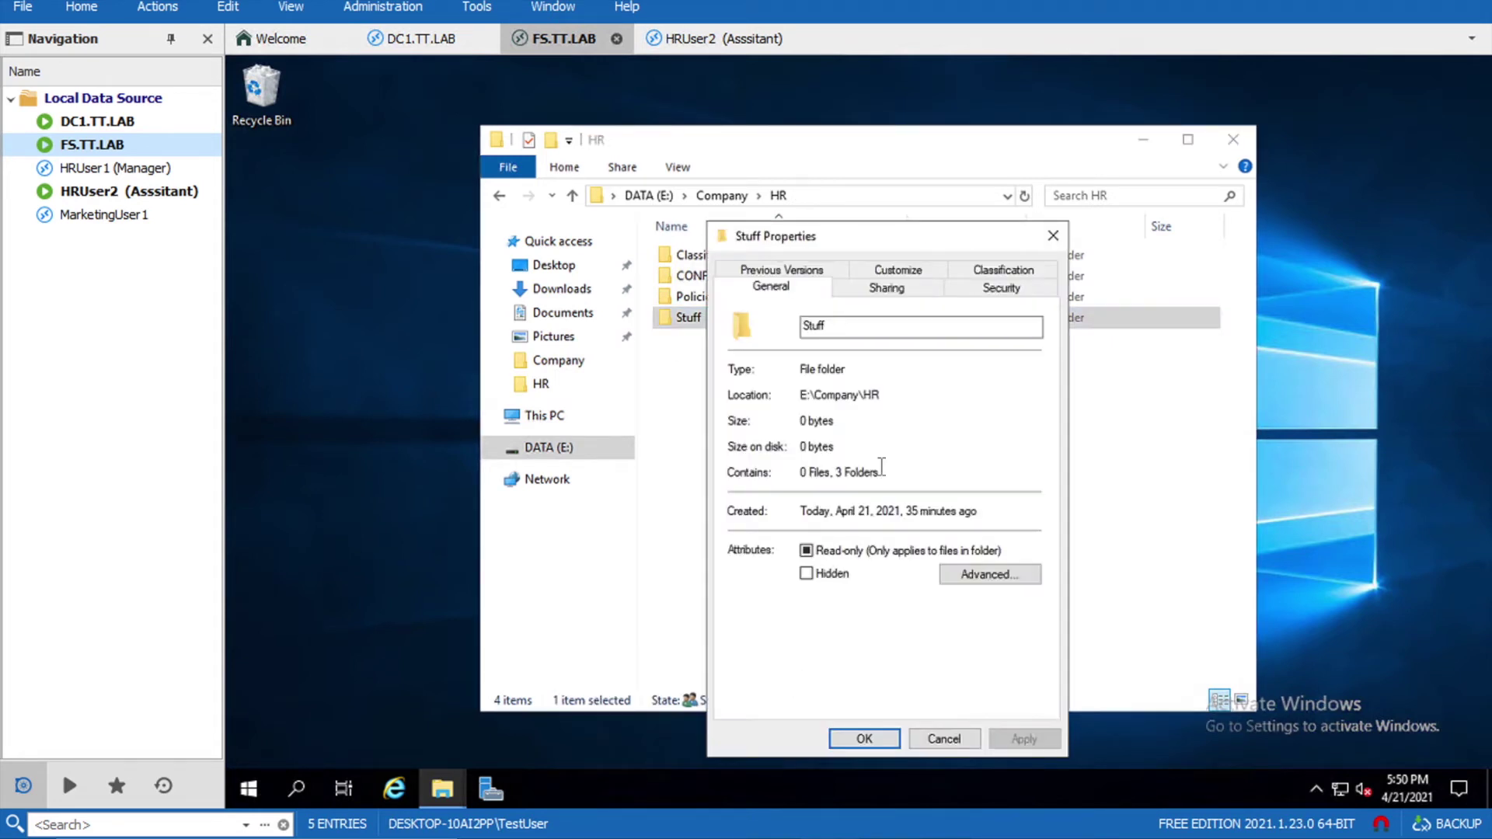
{"action": "left_click", "coordinate": [989, 294]}
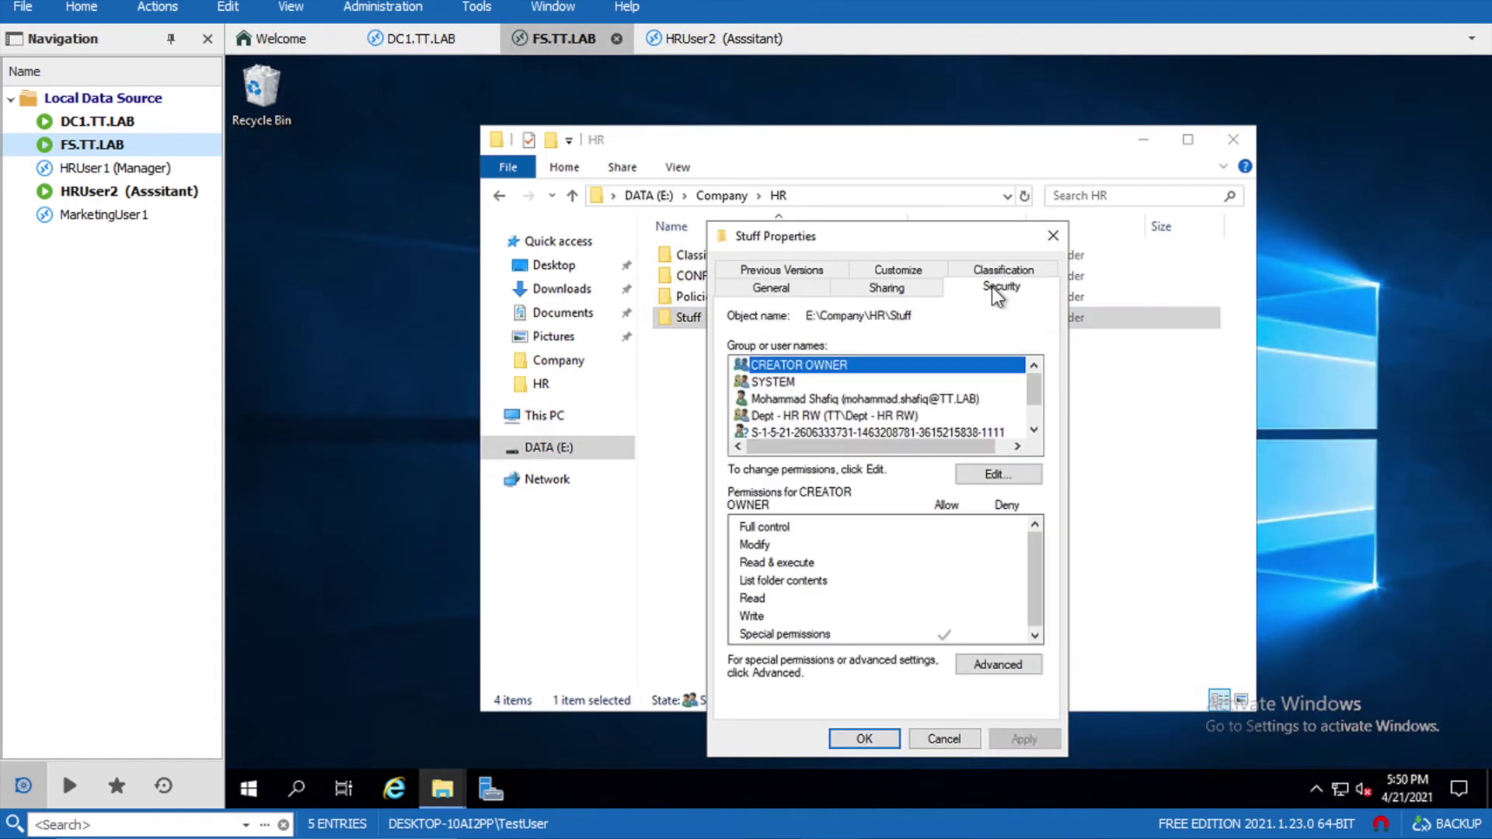
{"action": "left_click", "coordinate": [1003, 664]}
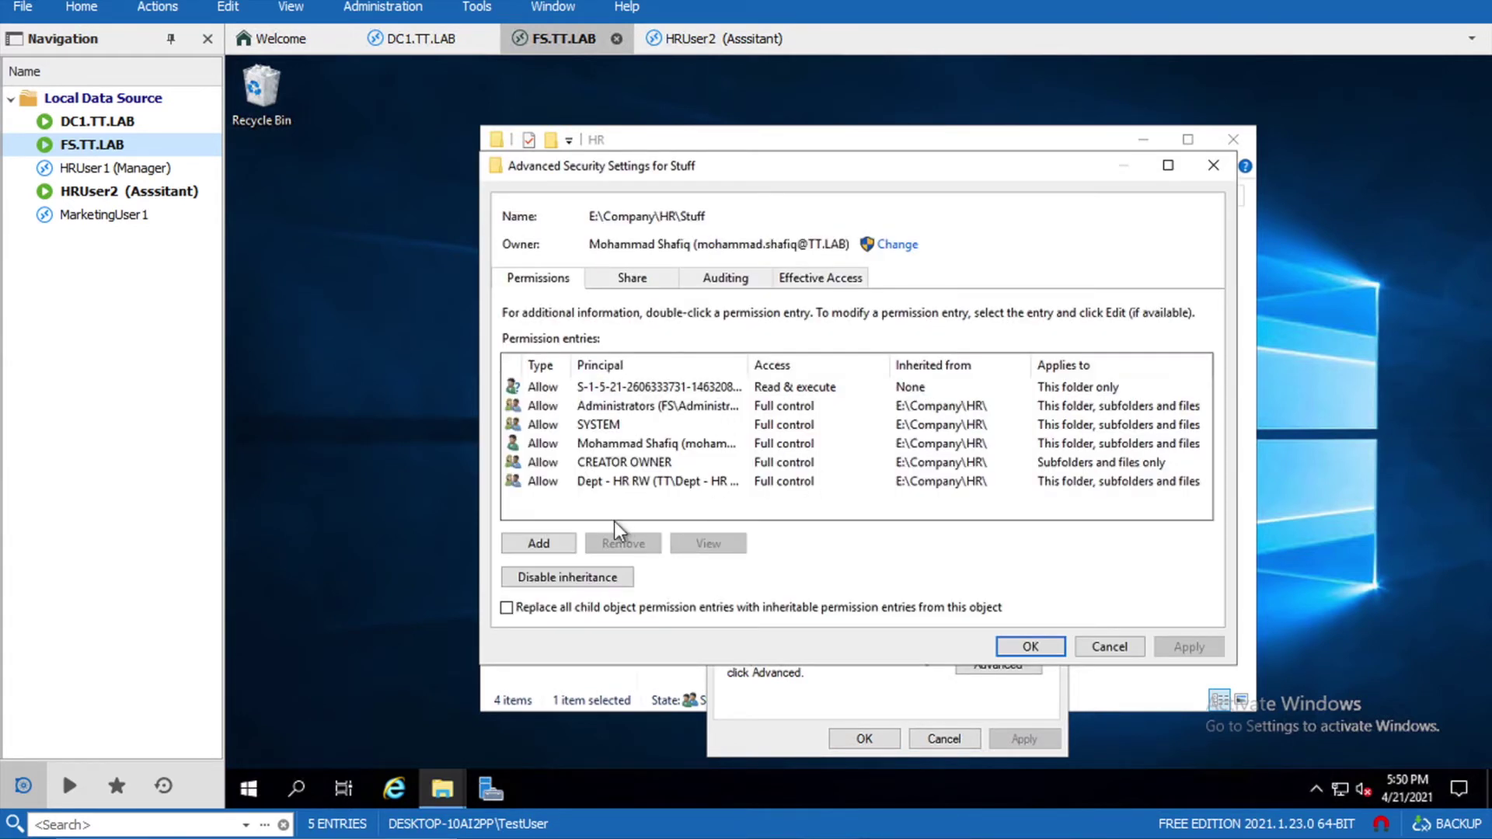
Step: Start a new permission entry for the Stuff folder with Dept - HR Timesheets RW as its principal
{"action": "left_click", "coordinate": [559, 544]}
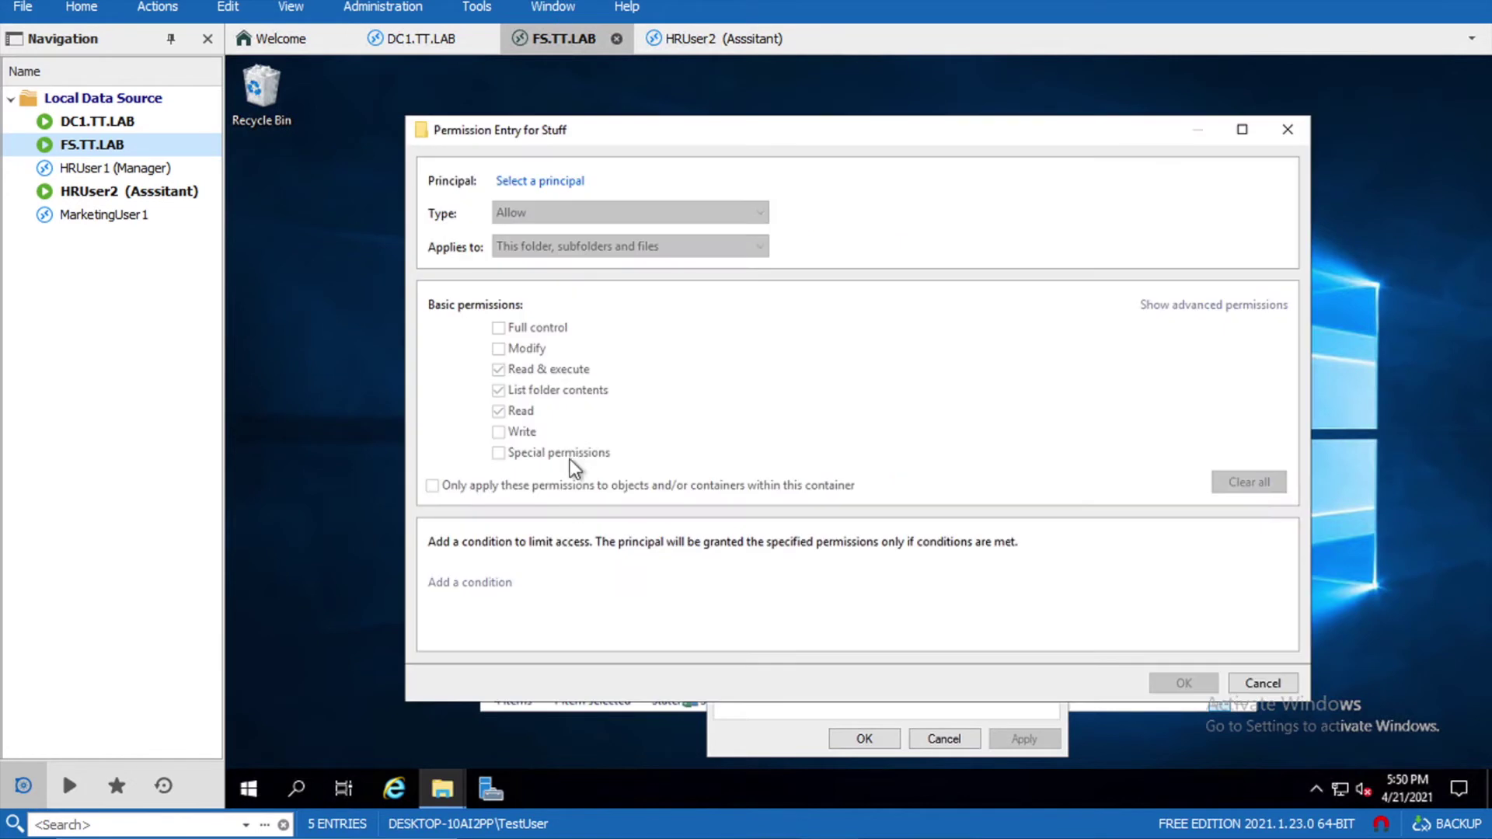
{"action": "left_click", "coordinate": [541, 182]}
{"action": "left_click", "coordinate": [544, 323]}
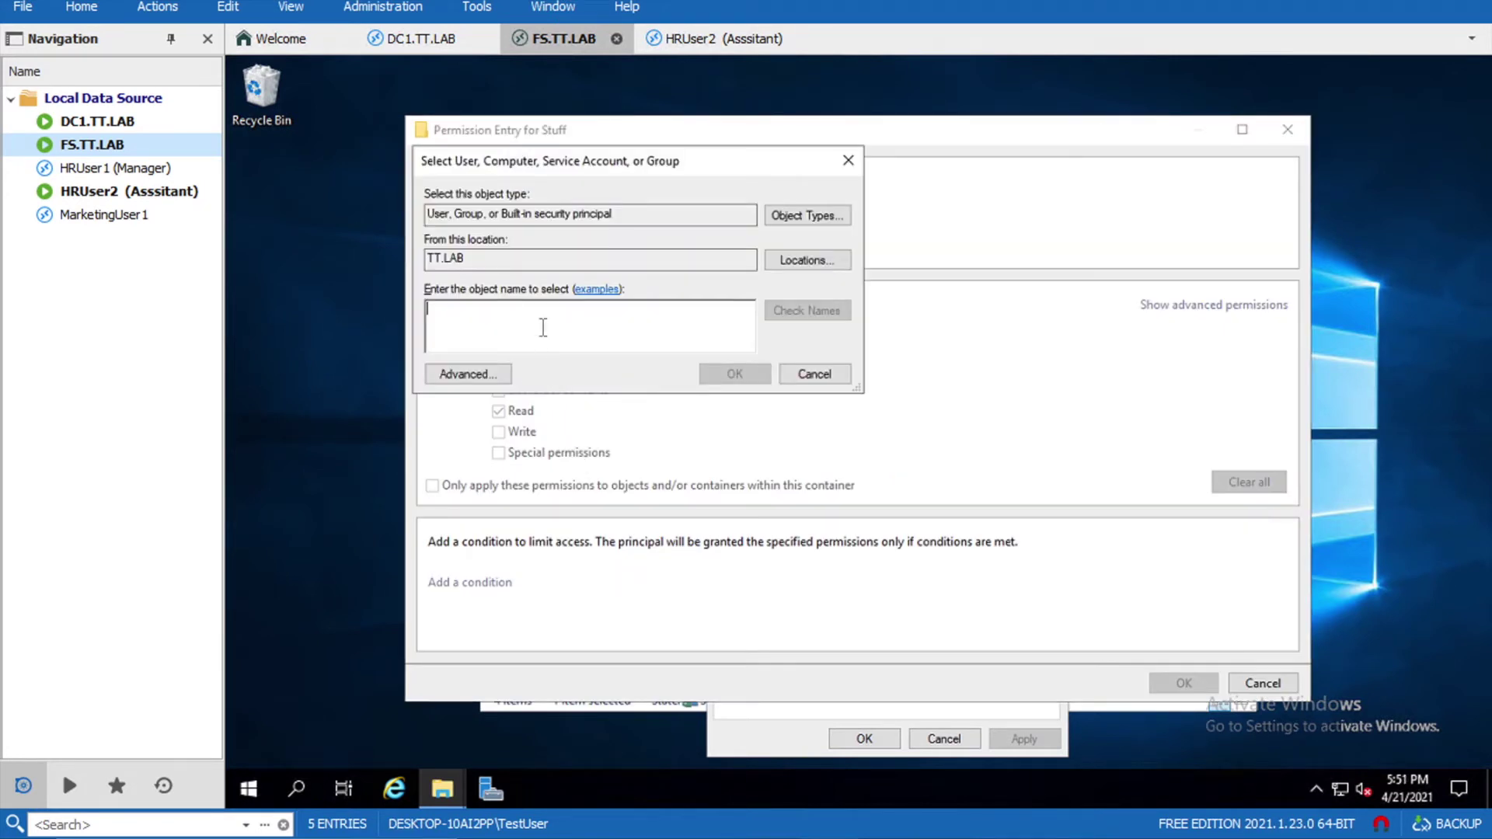
{"action": "type", "text": "Dept - "}
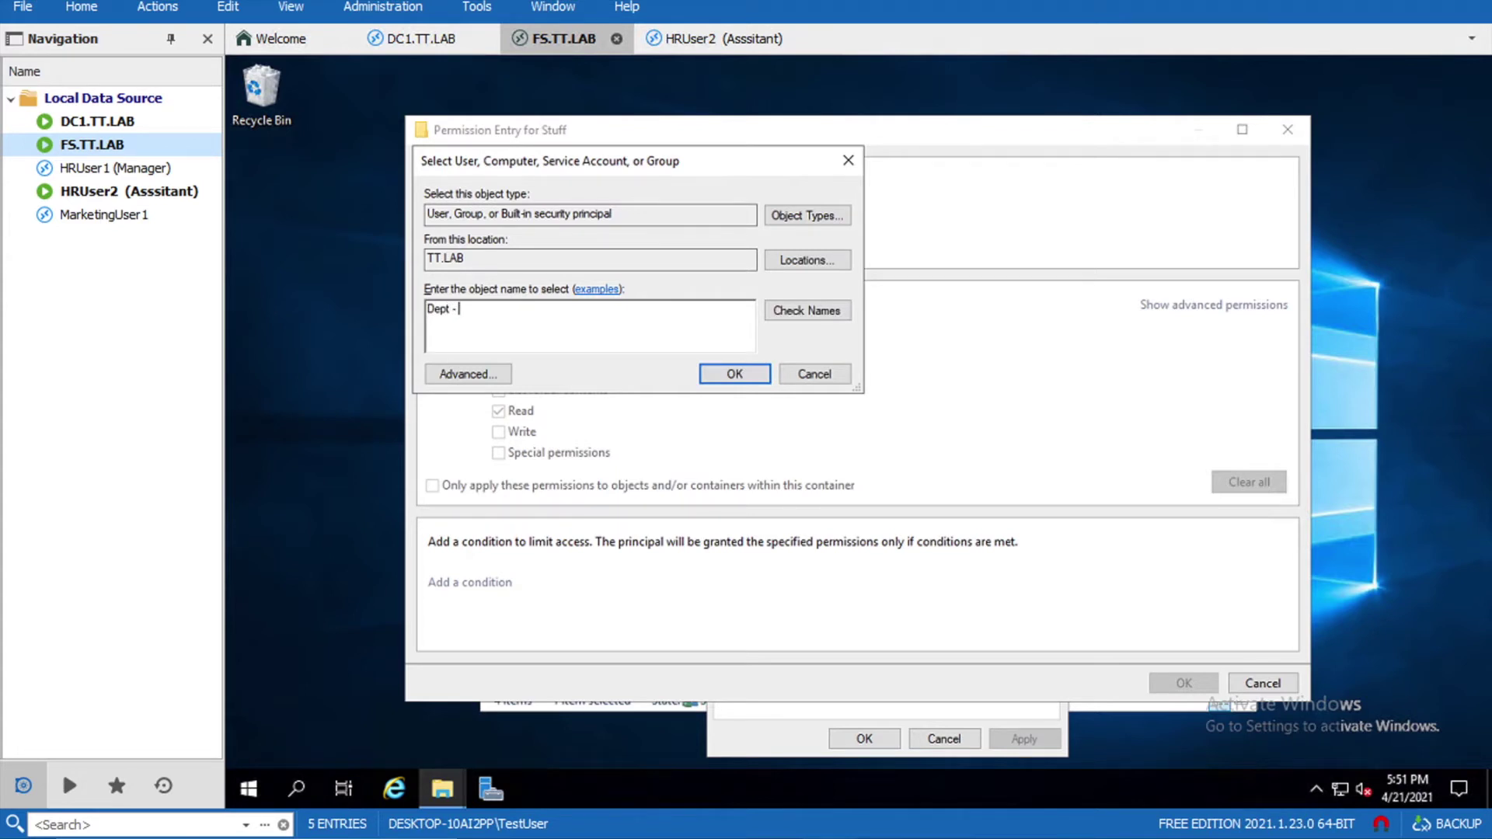
{"action": "type", "text": "HR Time"}
{"action": "left_click", "coordinate": [790, 311]}
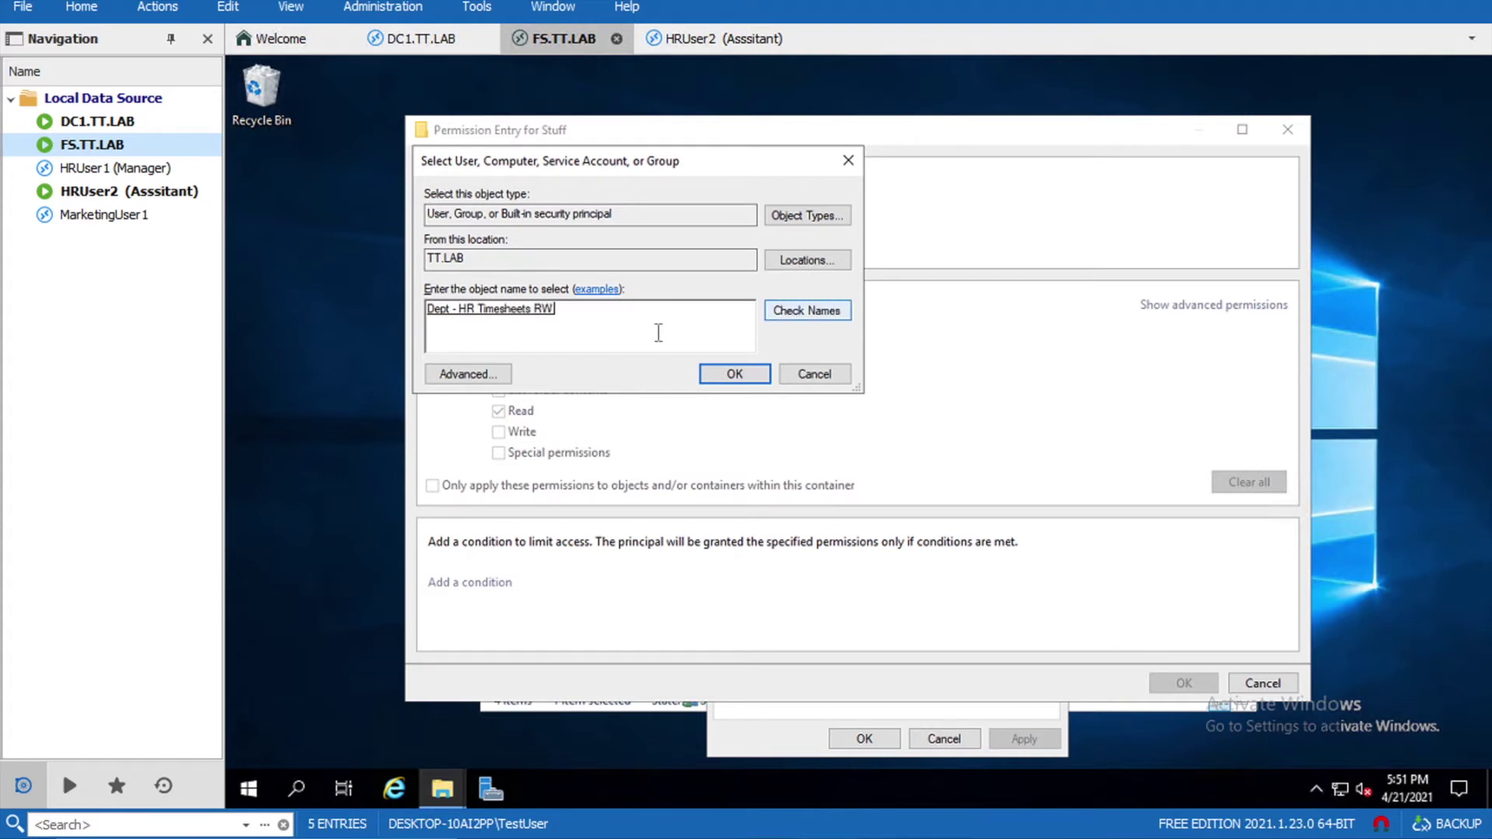
{"action": "left_click", "coordinate": [738, 374]}
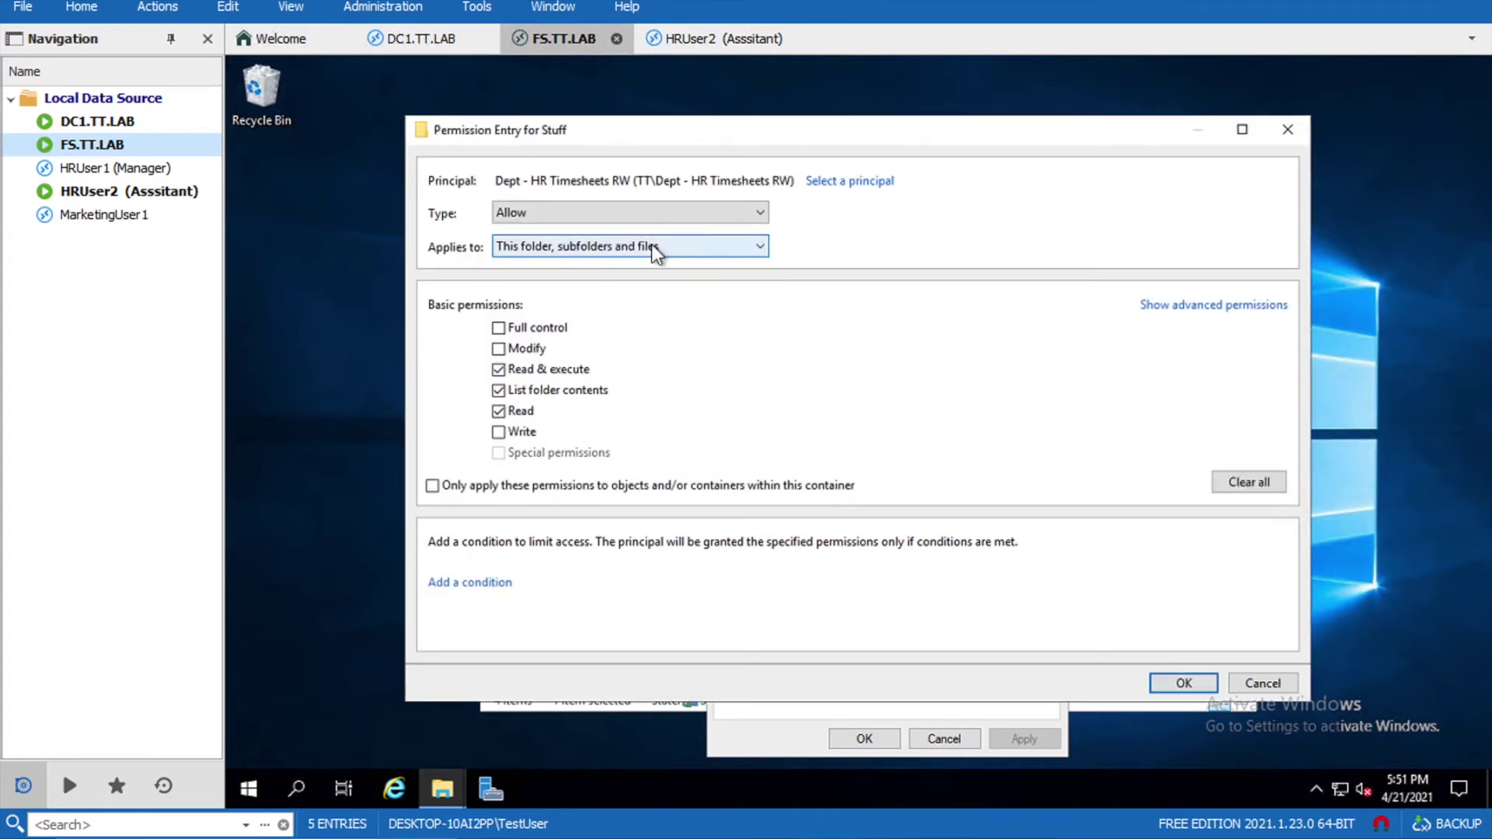
Step: Restrict the group's read and execute entry on Stuff to "This folder only", apply it, and close the folder's properties
{"action": "left_click", "coordinate": [743, 244]}
{"action": "left_click", "coordinate": [650, 268]}
{"action": "key", "text": "Up"}
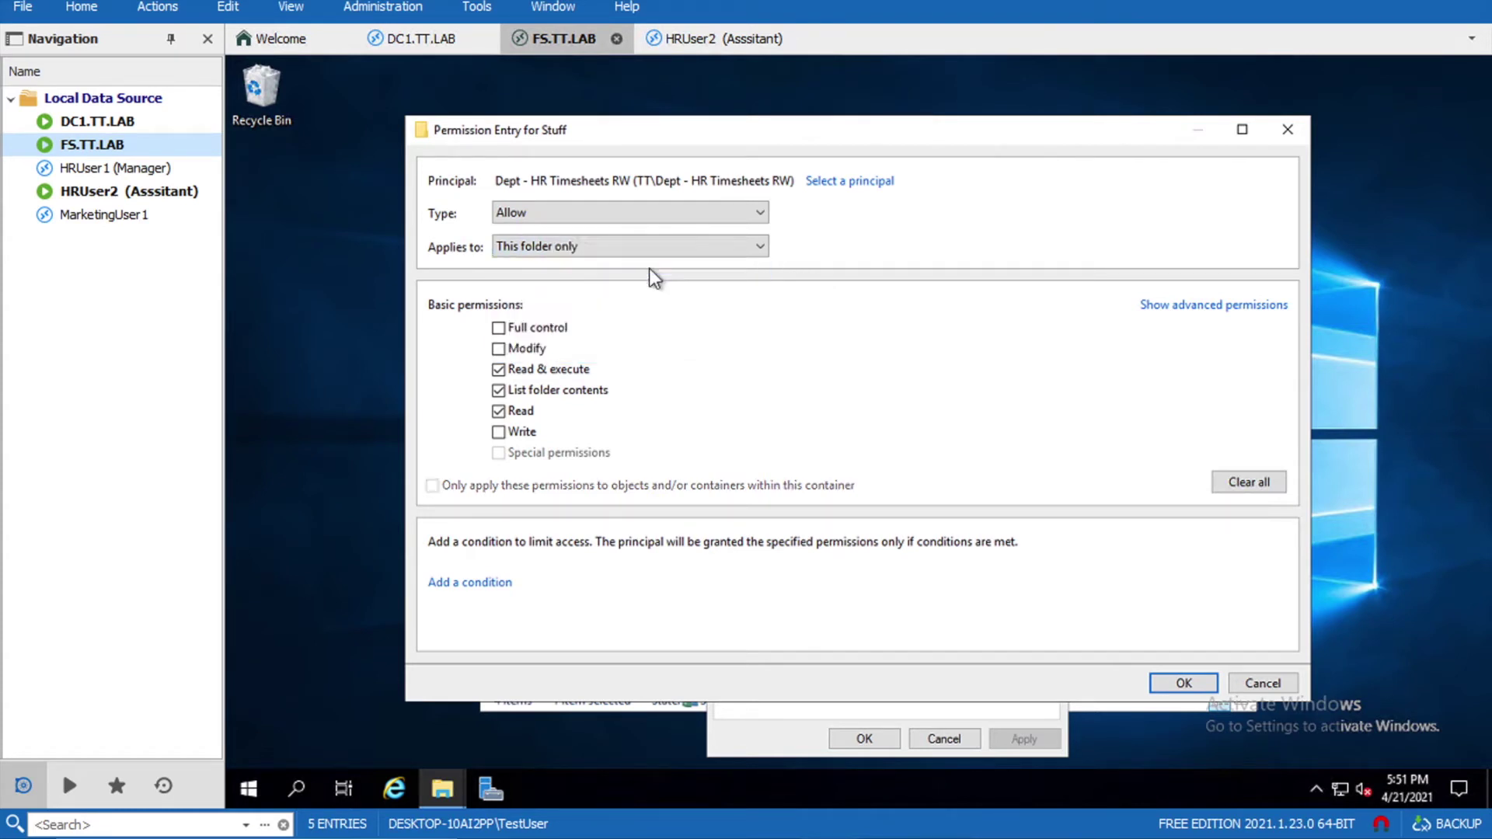
{"action": "left_click", "coordinate": [1184, 685]}
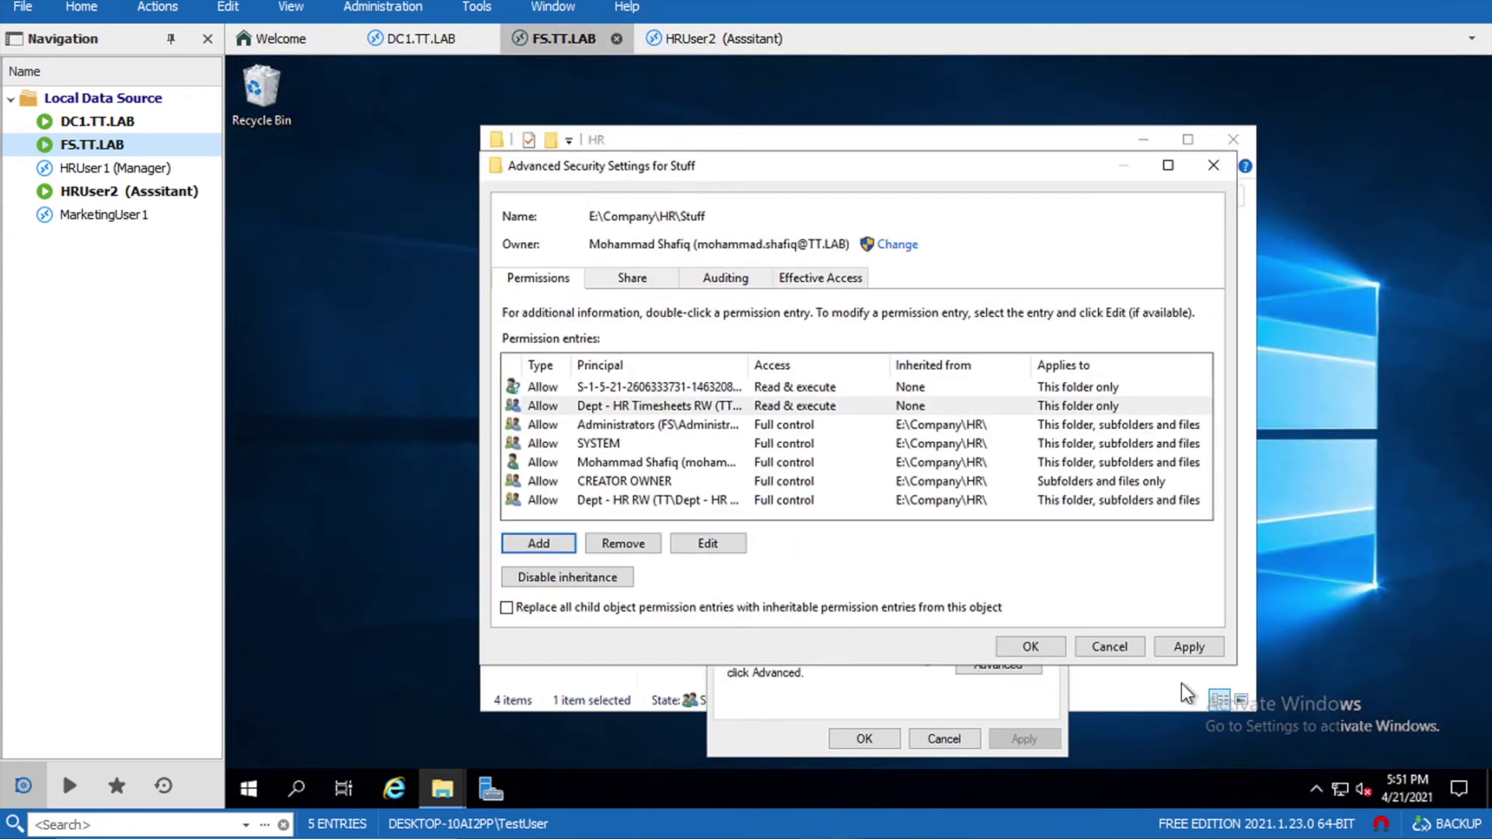
{"action": "left_click", "coordinate": [1172, 648]}
{"action": "left_click", "coordinate": [1034, 647]}
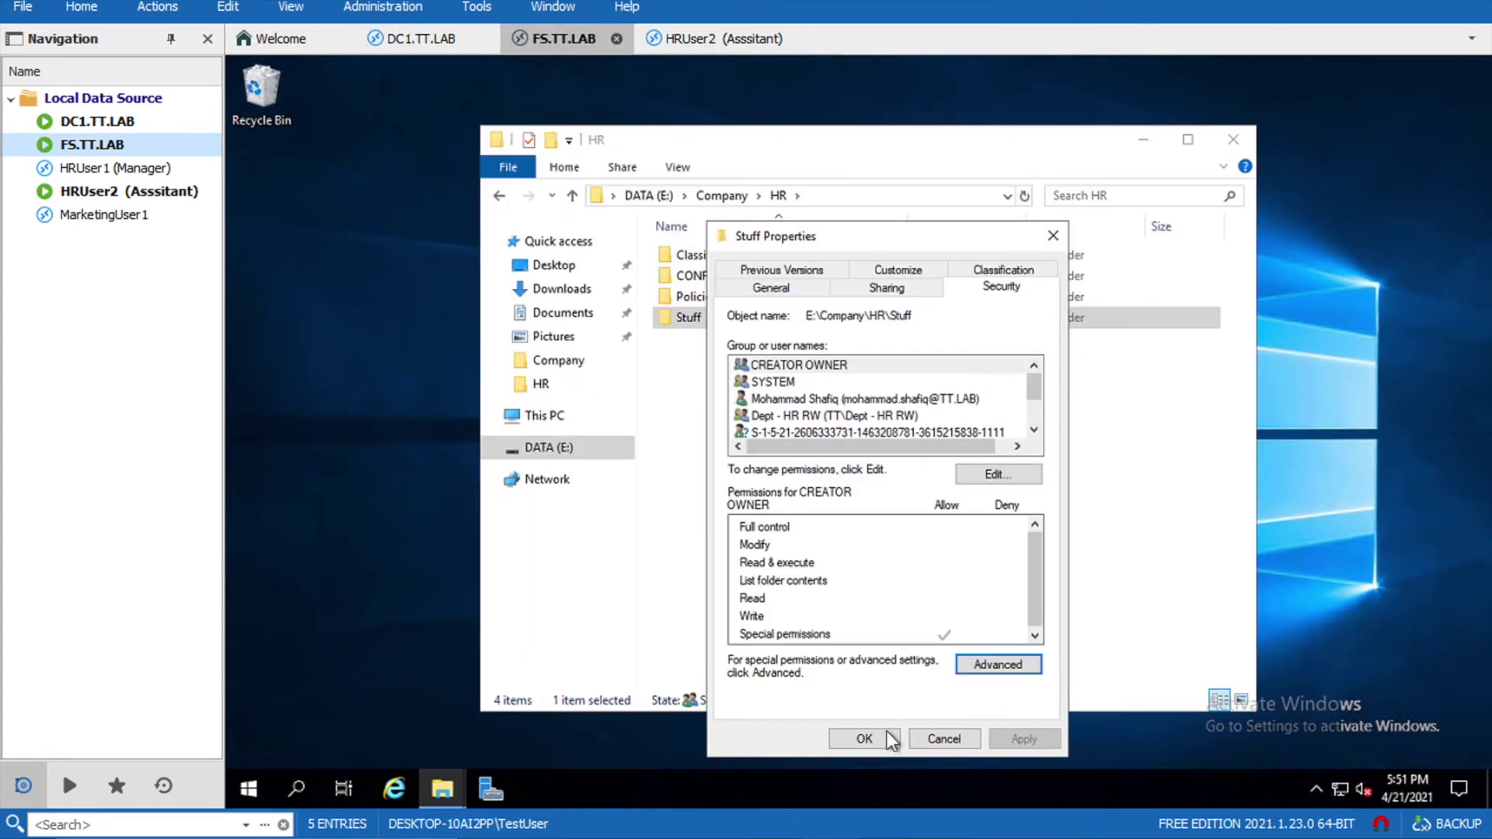
{"action": "left_click", "coordinate": [865, 739]}
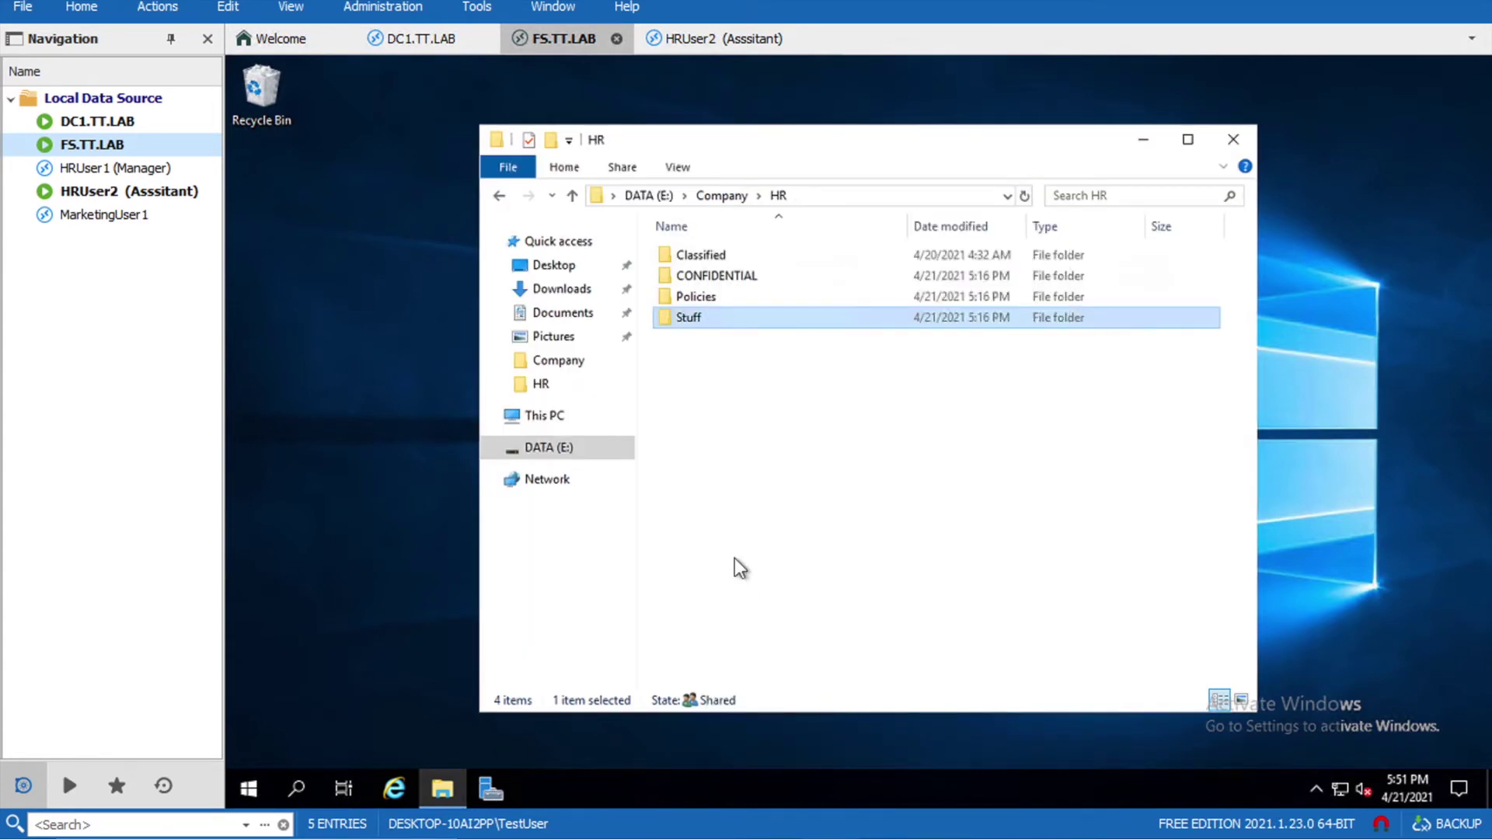
Step: Switch to the HRUser2 session and open the Stuff folder inside HR on the Company share to check access
{"action": "left_click", "coordinate": [166, 190]}
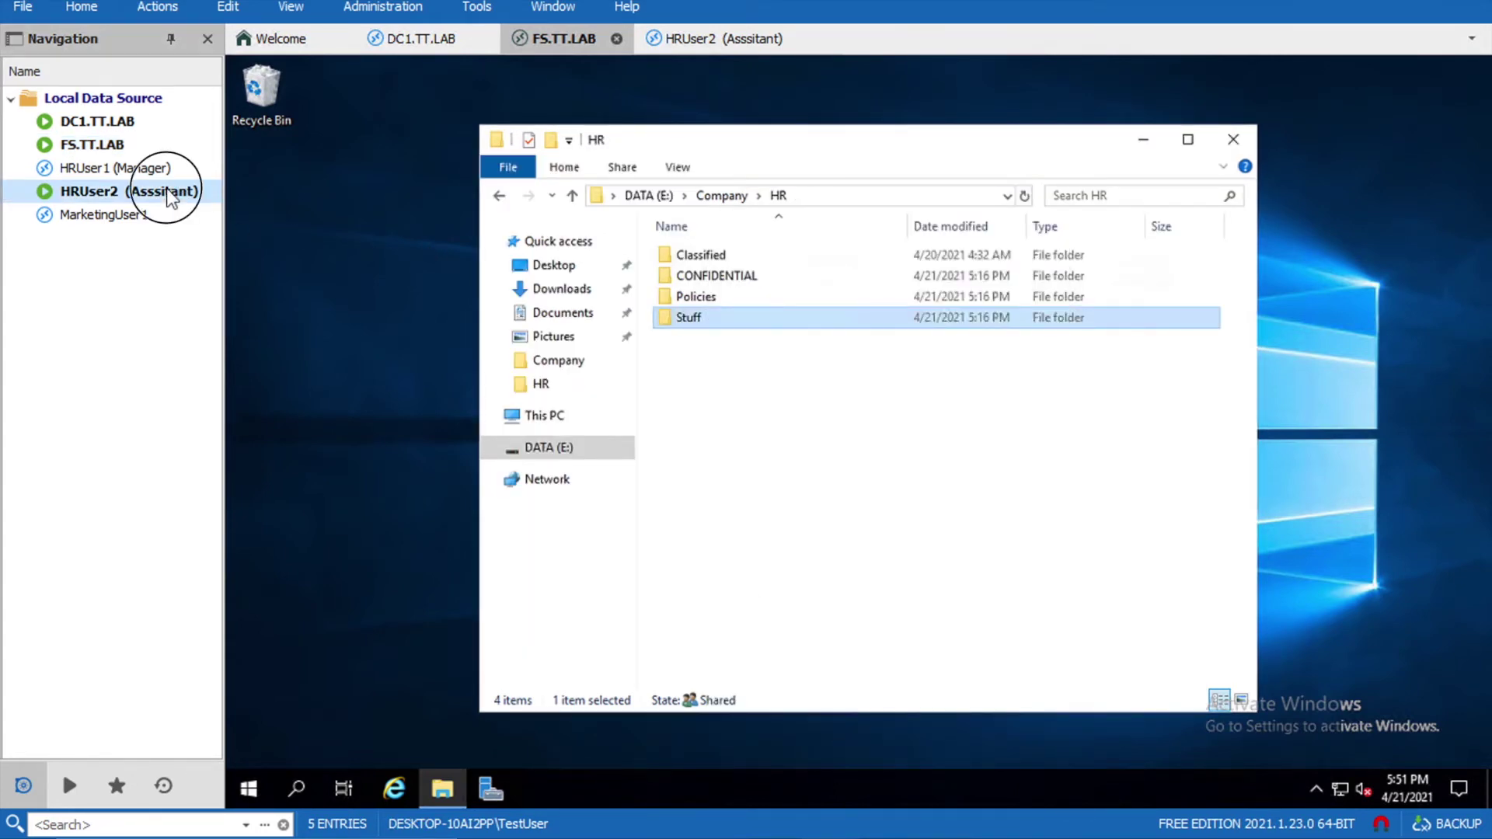
{"action": "left_click", "coordinate": [725, 196]}
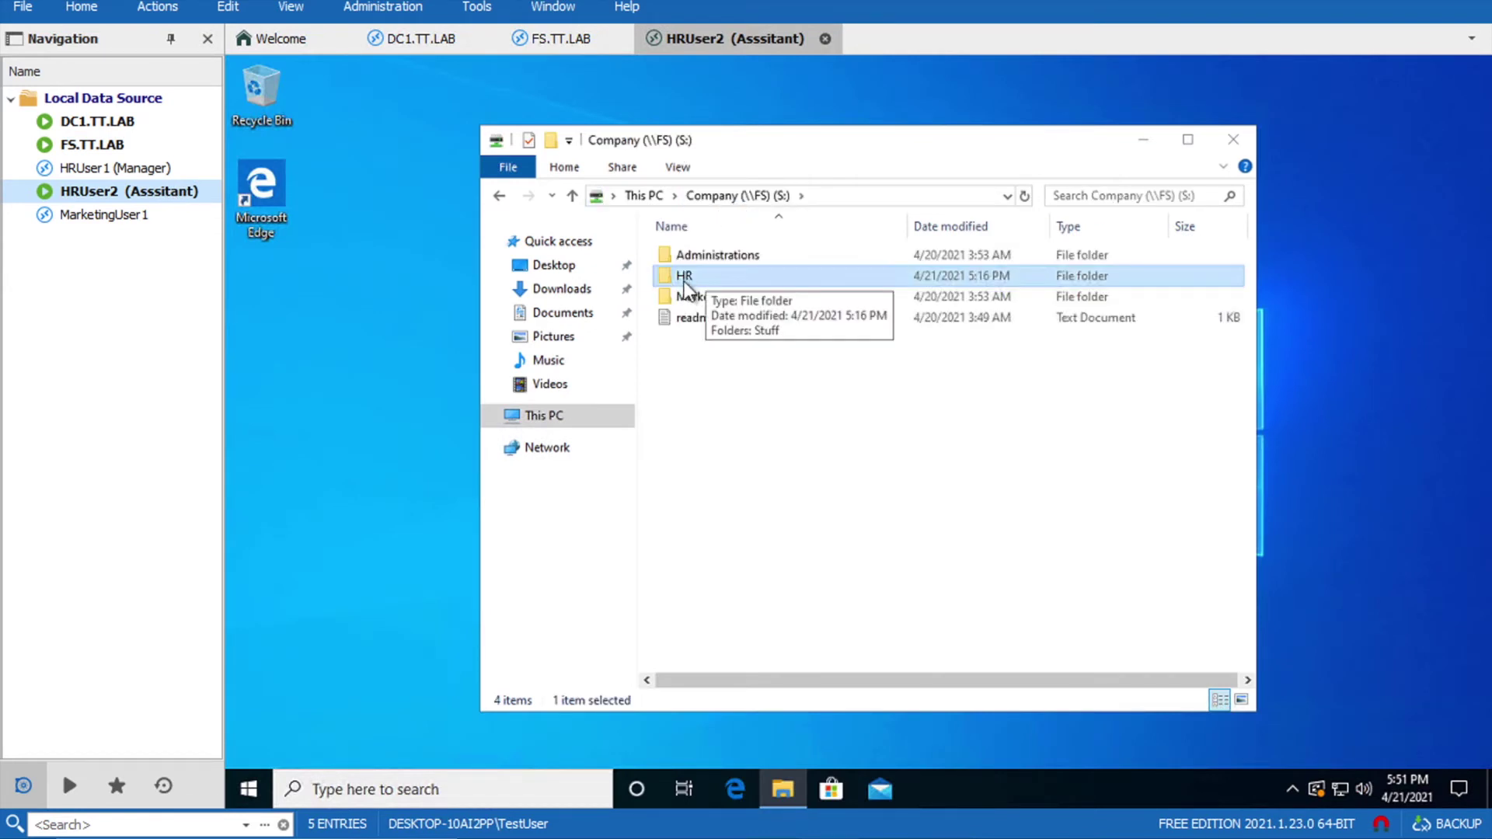
{"action": "double_click", "coordinate": [686, 282]}
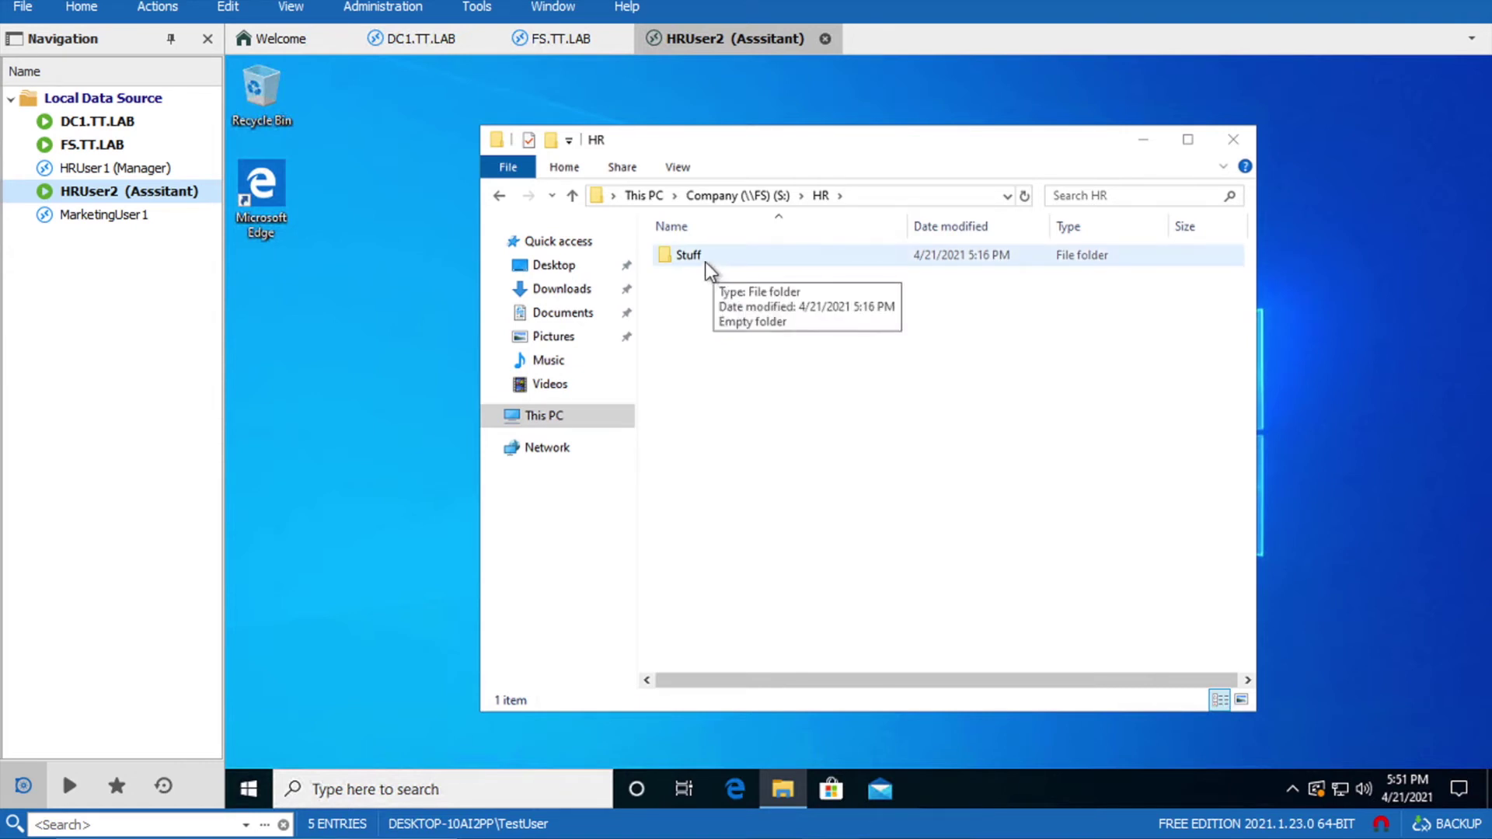
{"action": "double_click", "coordinate": [703, 261]}
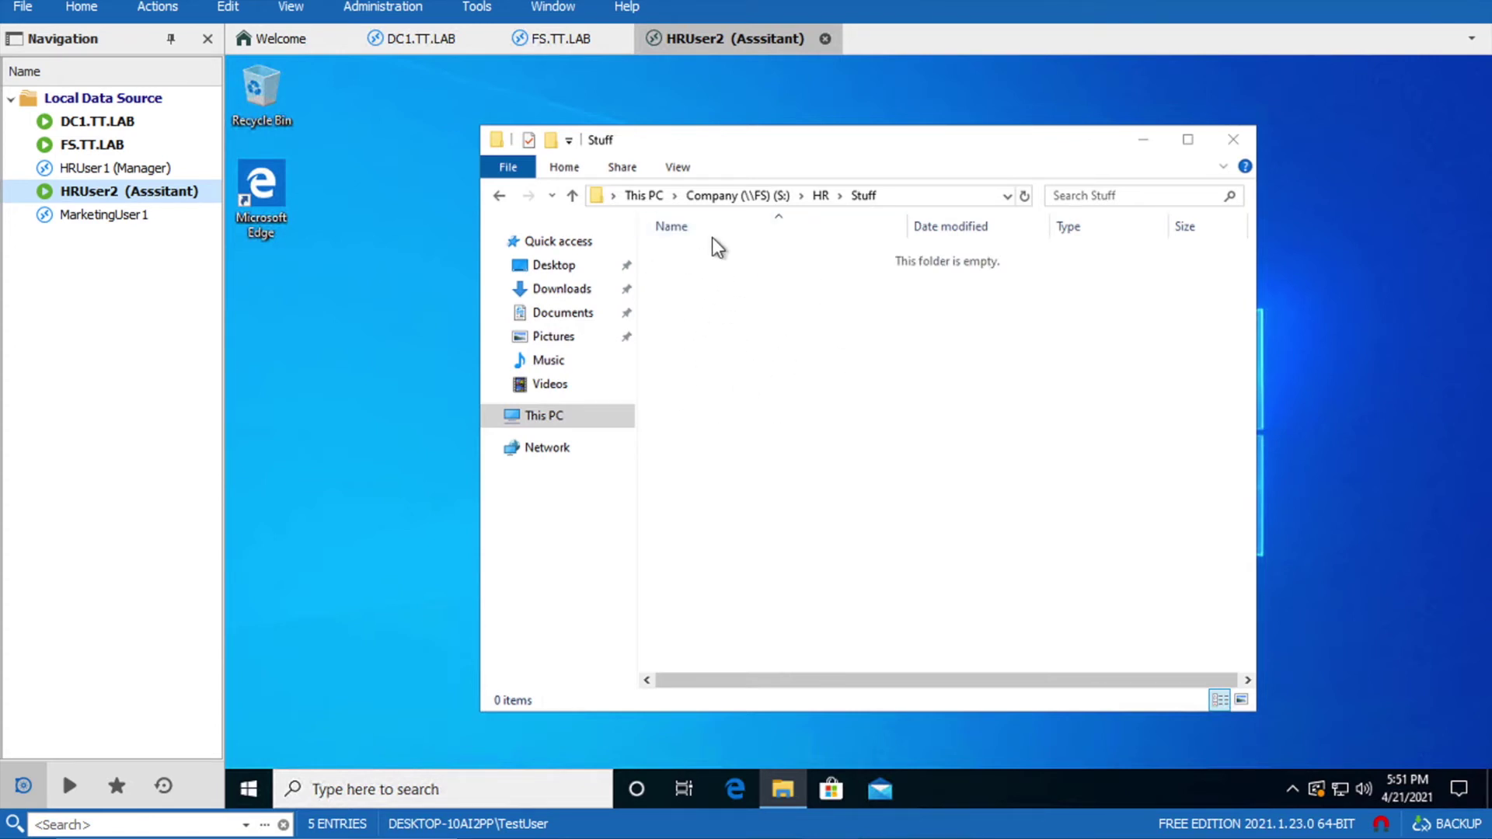
Step: Return to the FS.TT.LAB session and open the advanced security settings of the Timesheets folder inside Stuff
{"action": "left_click", "coordinate": [92, 144]}
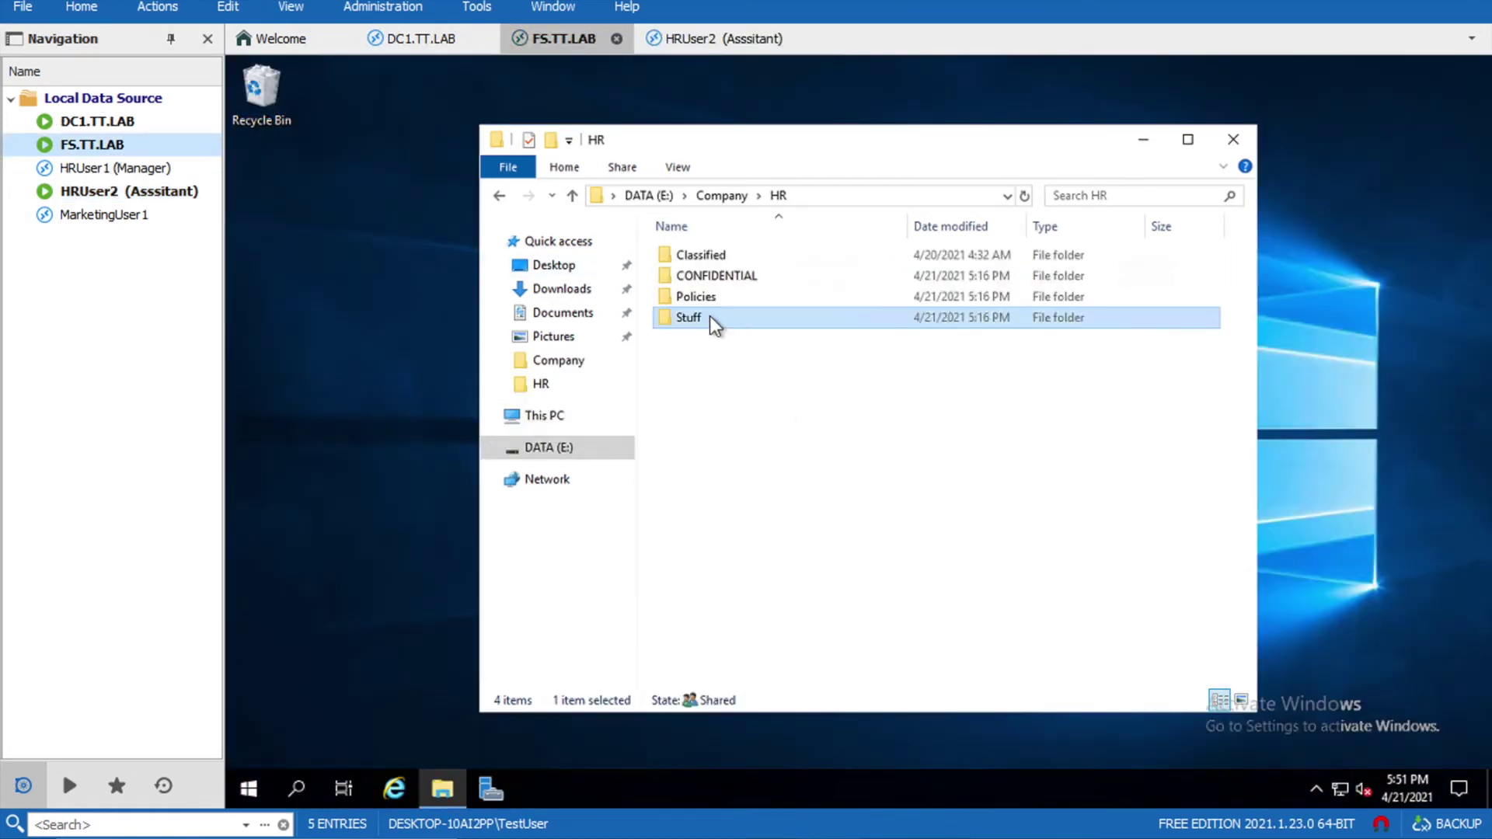
{"action": "double_click", "coordinate": [710, 316]}
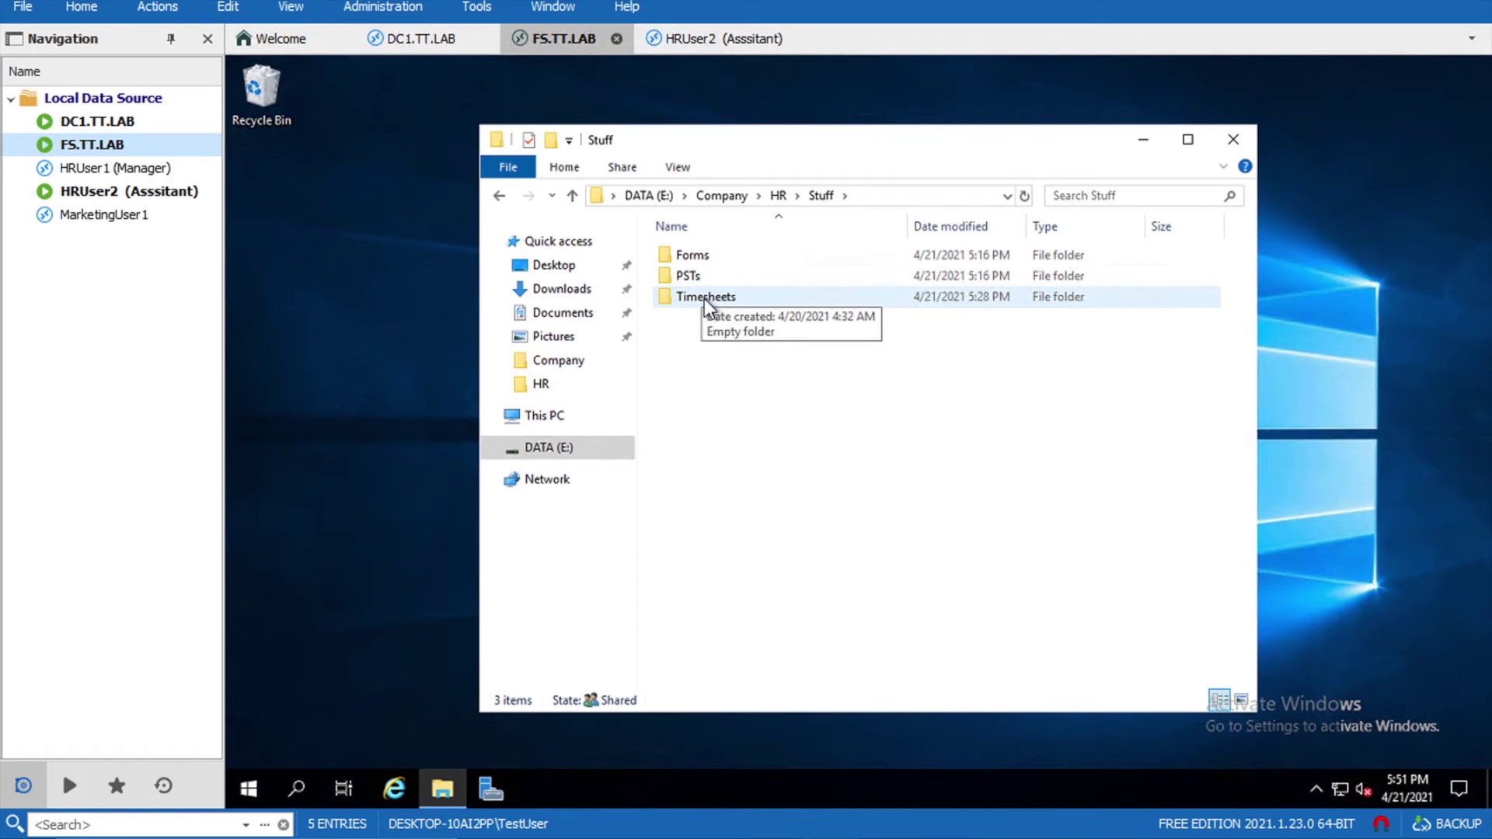
{"action": "left_click", "coordinate": [704, 299]}
{"action": "right_click", "coordinate": [704, 298]}
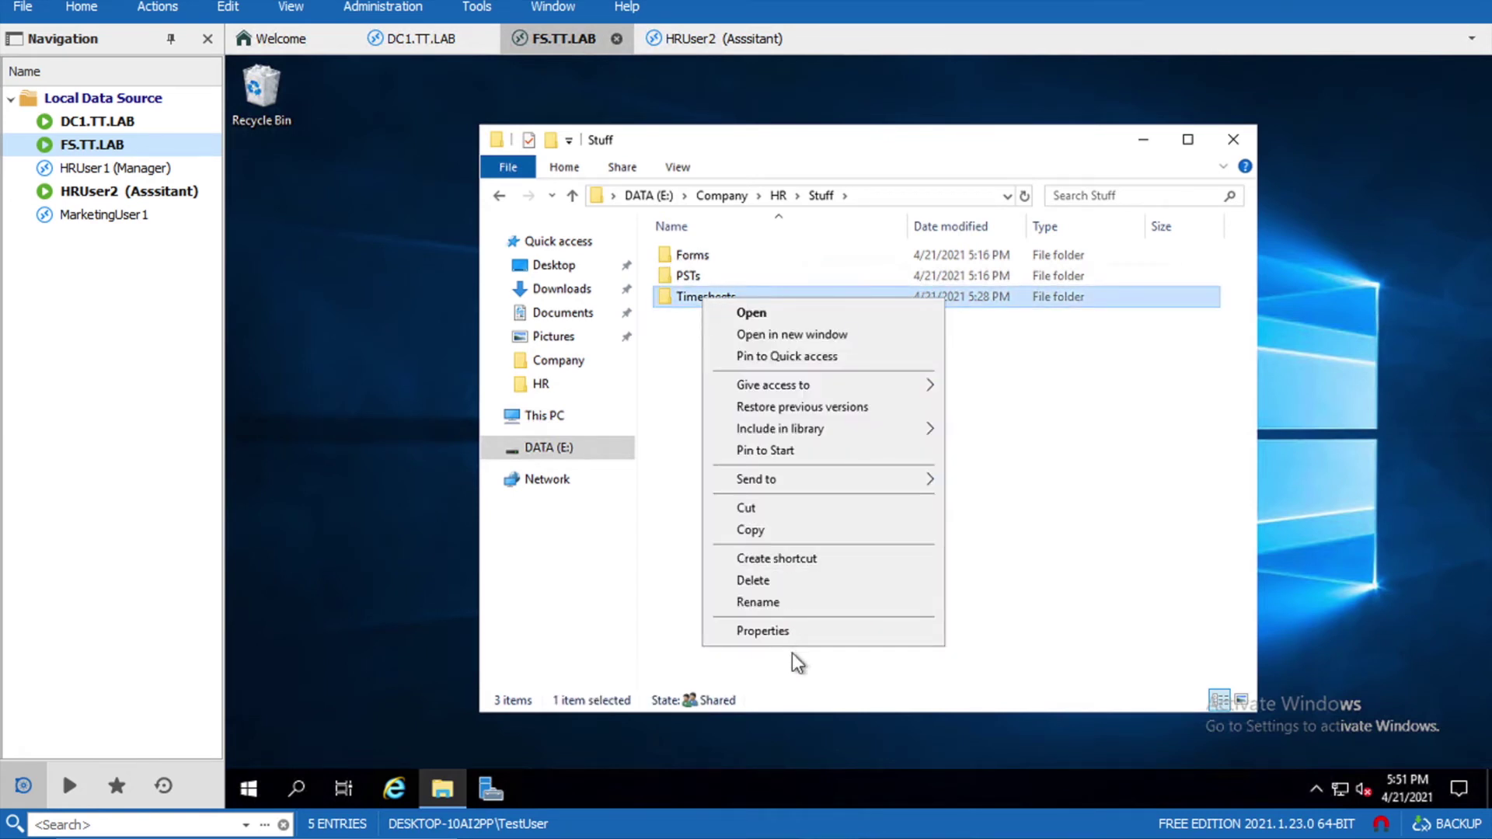
{"action": "left_click", "coordinate": [795, 633]}
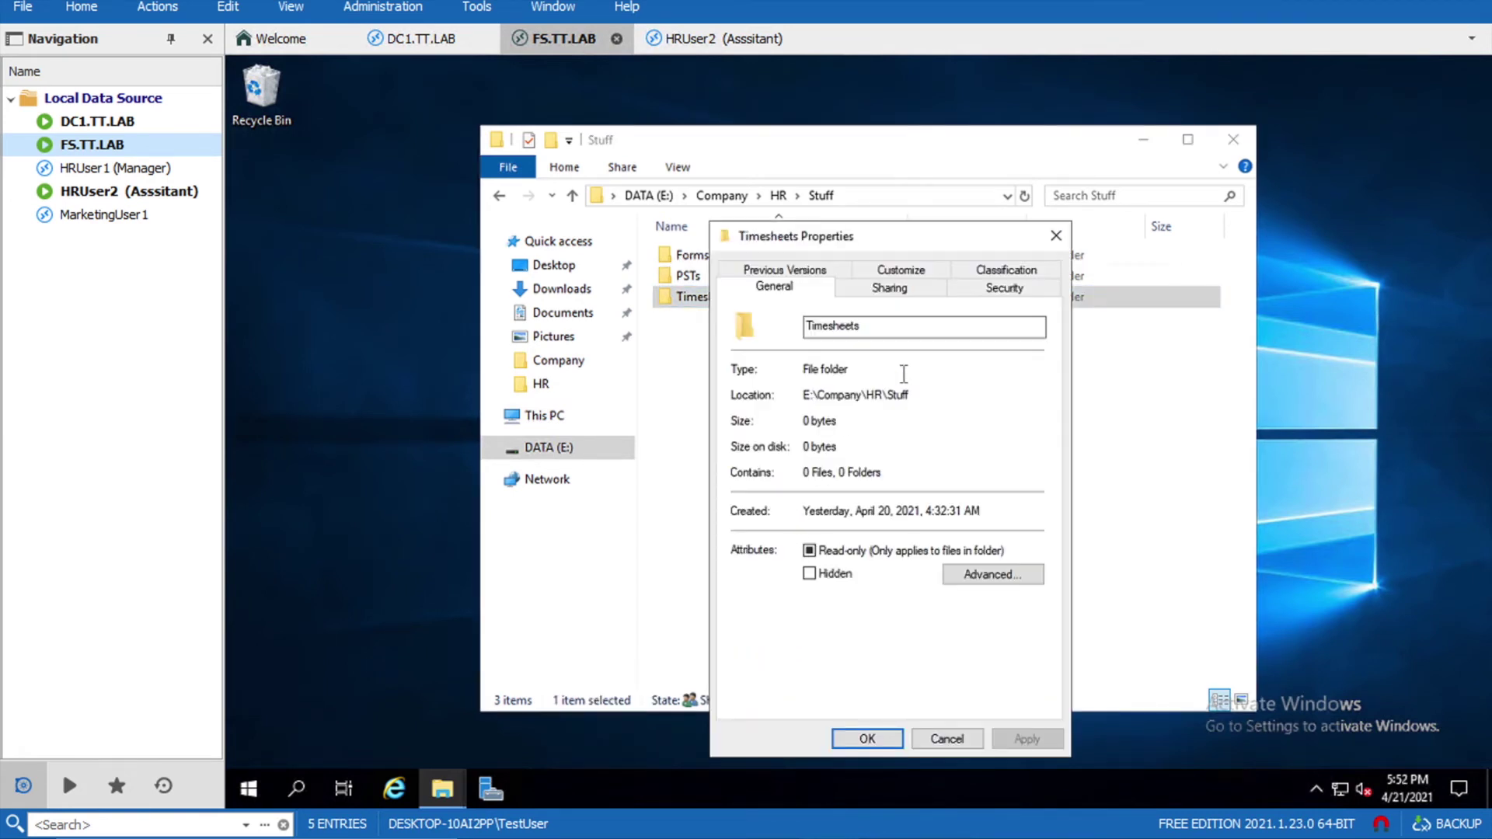
{"action": "left_click", "coordinate": [997, 290]}
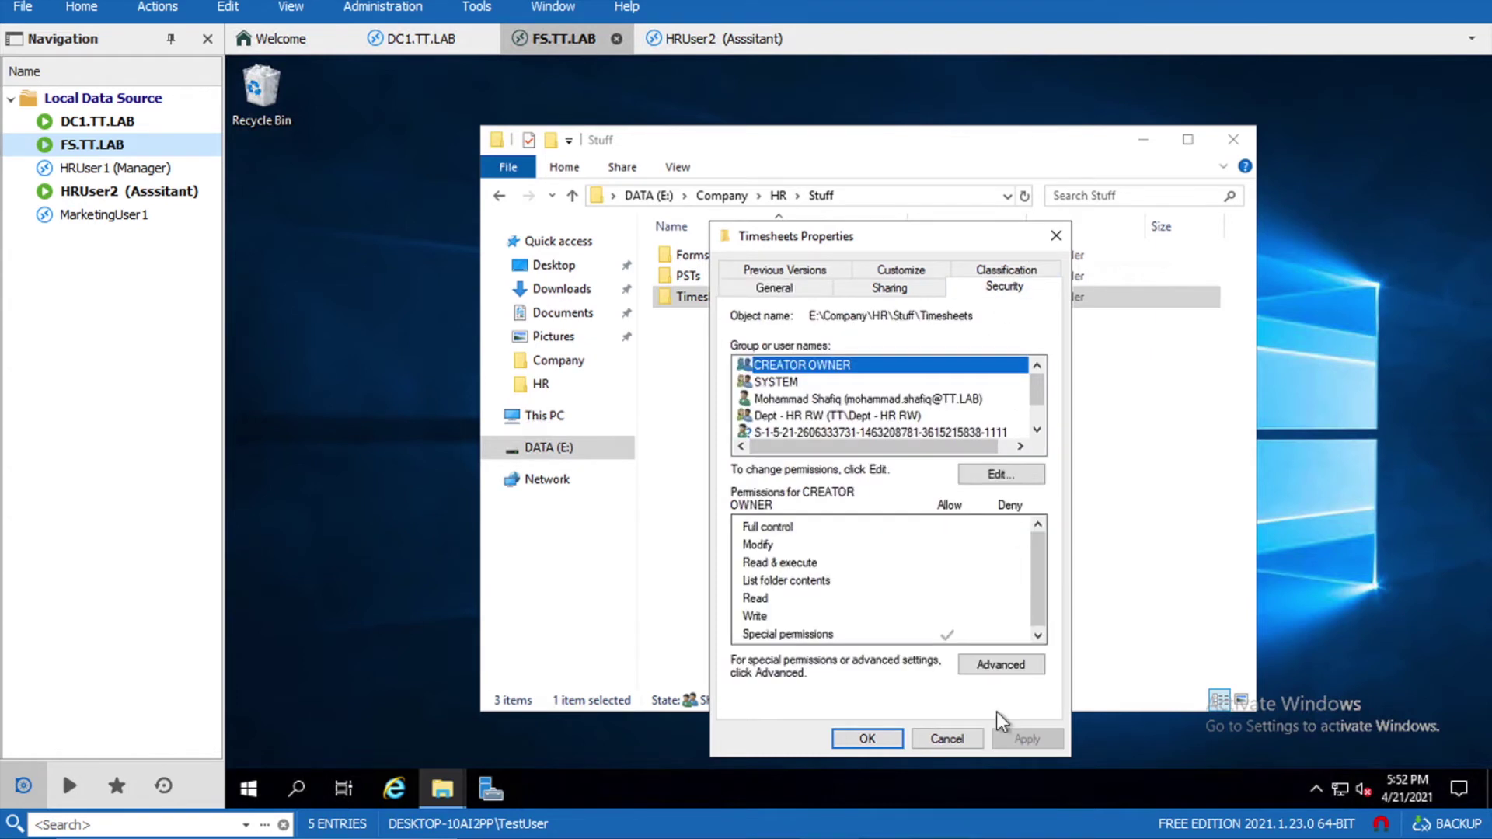
{"action": "left_click", "coordinate": [1000, 664]}
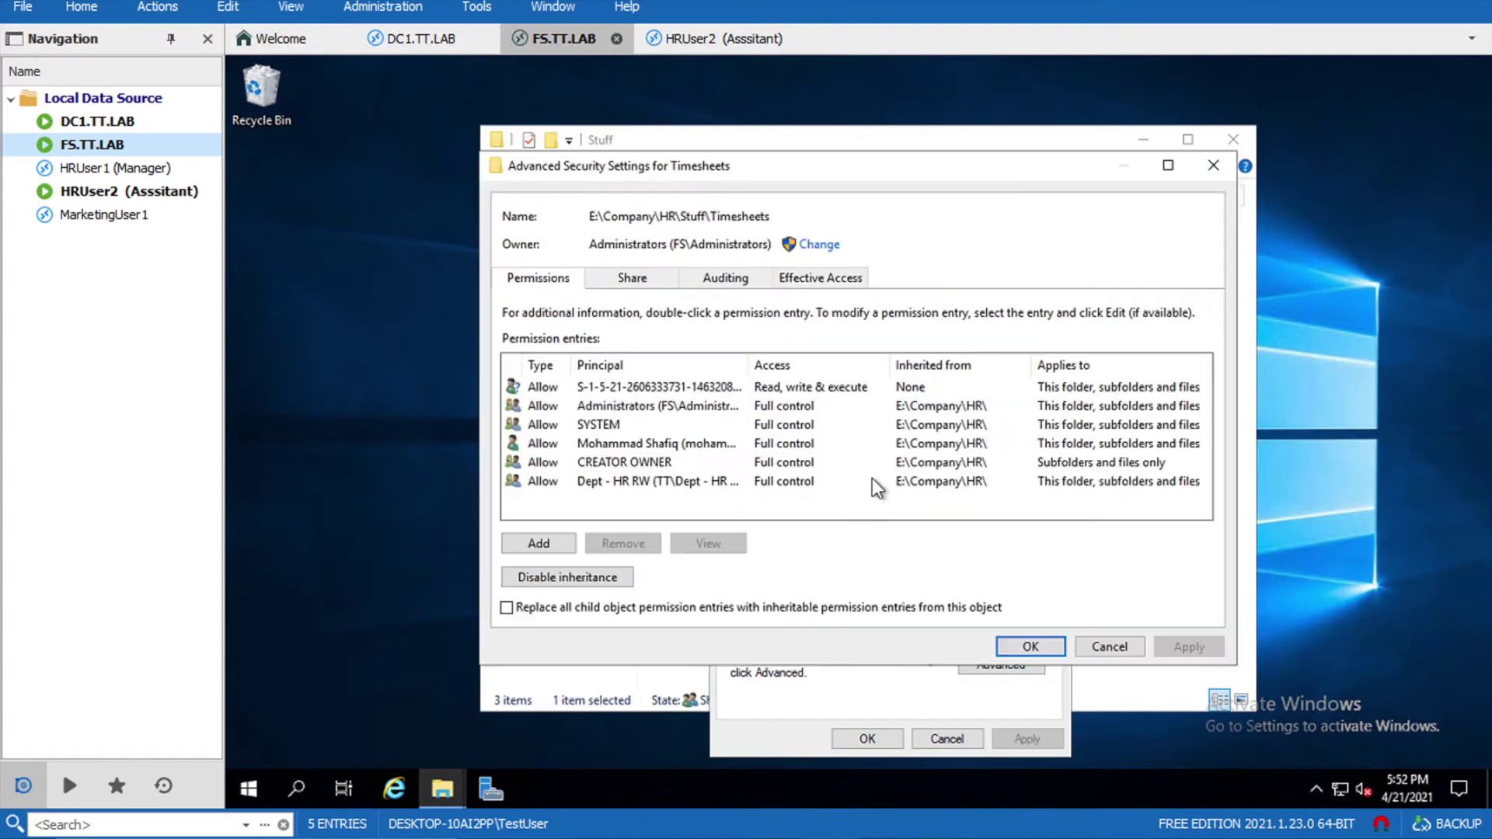
Step: Start a new permission entry for the Timesheets folder with Dept - HR Timesheets RW as its principal
{"action": "left_click", "coordinate": [553, 541]}
{"action": "left_click", "coordinate": [561, 181]}
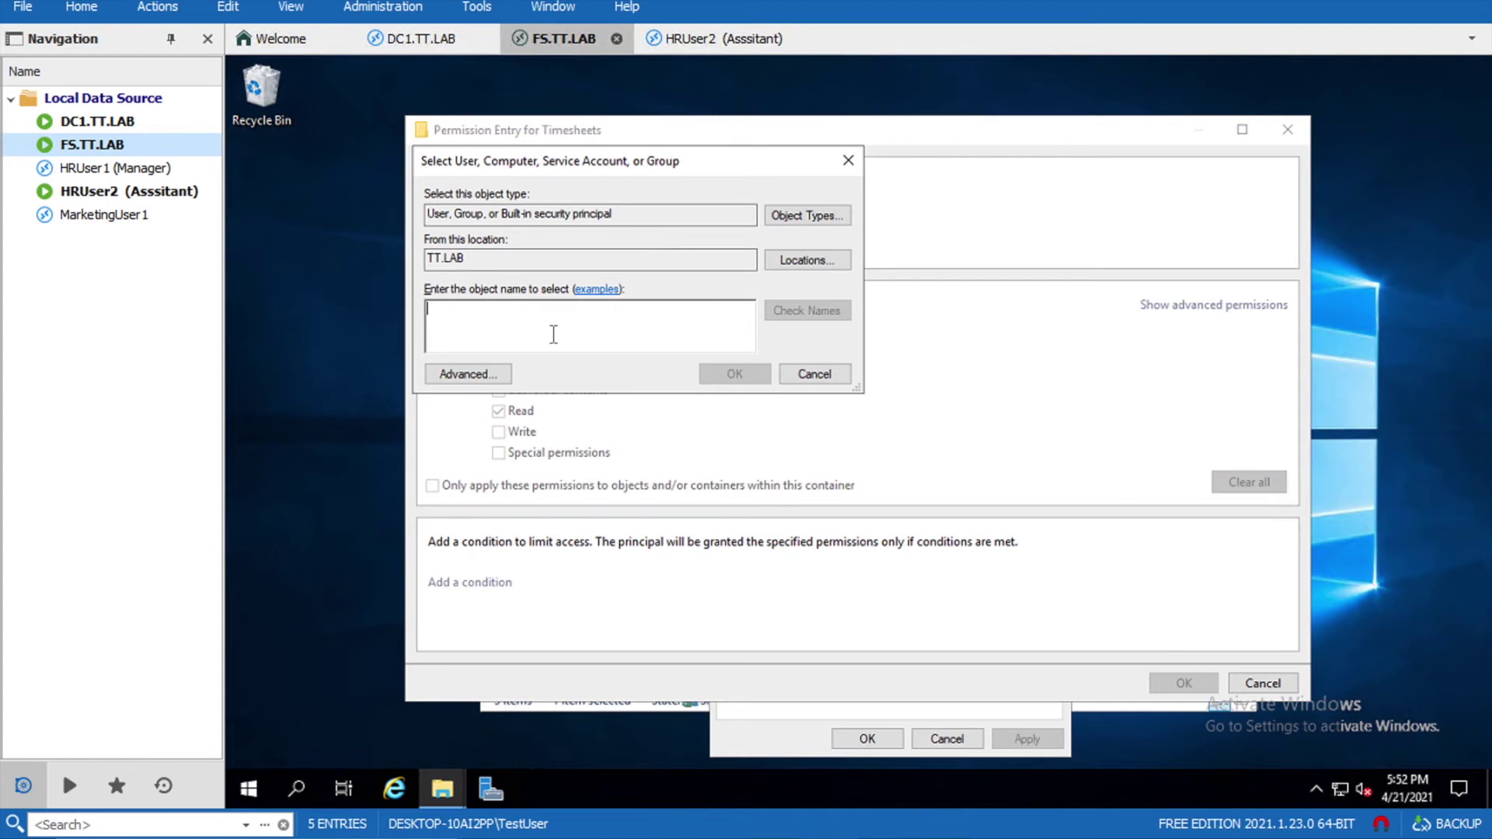
{"action": "type", "text": "Dept -"}
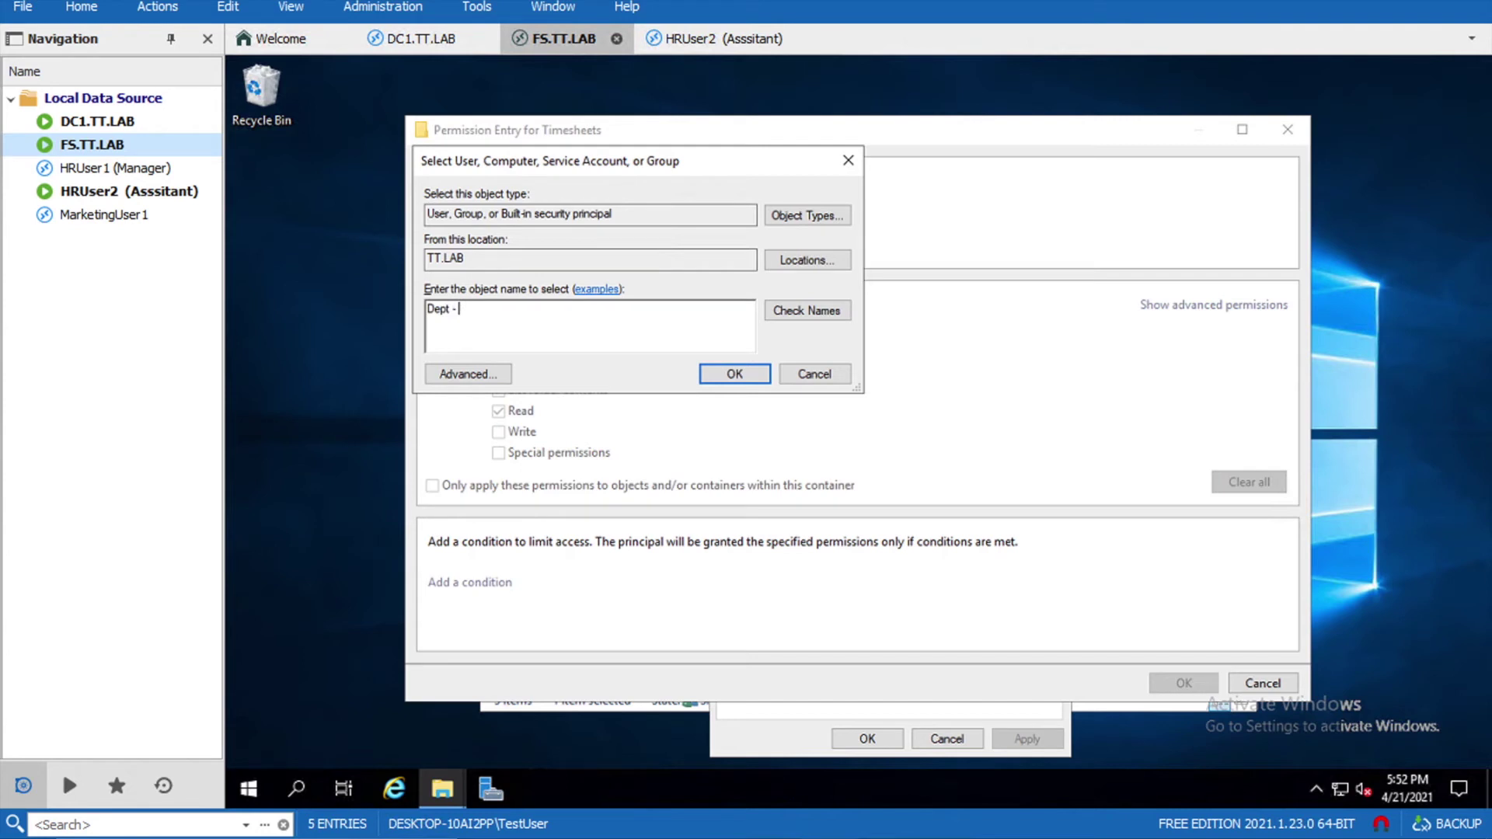
{"action": "type", "text": " HR Timesheets RW"}
{"action": "left_click", "coordinate": [749, 370]}
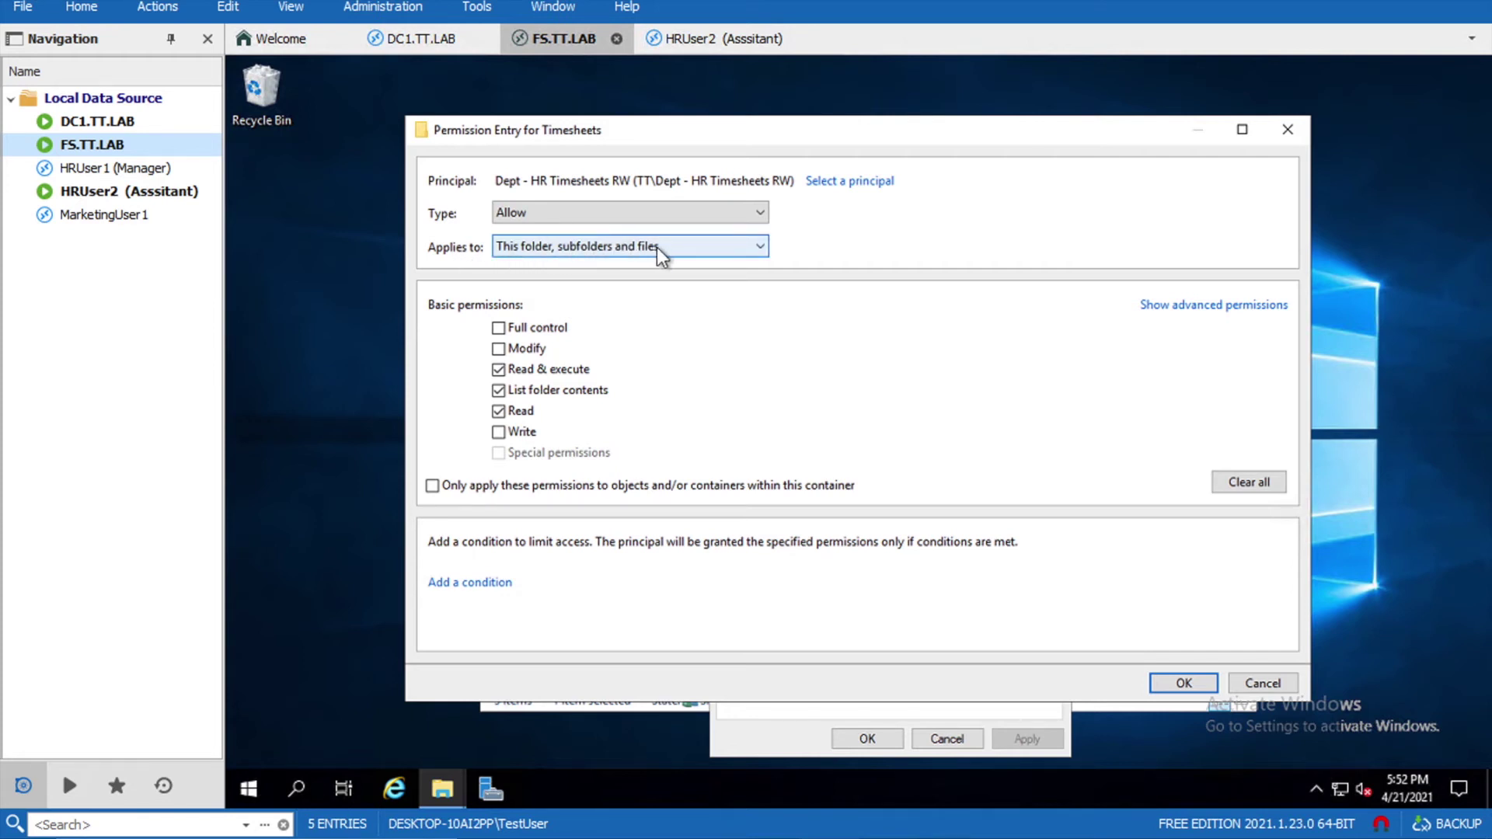
Step: Add the advanced permissions "Delete subfolders and files" and "Delete" to the group's Timesheets entry, apply it, and close the folder's properties
{"action": "left_click", "coordinate": [1188, 304]}
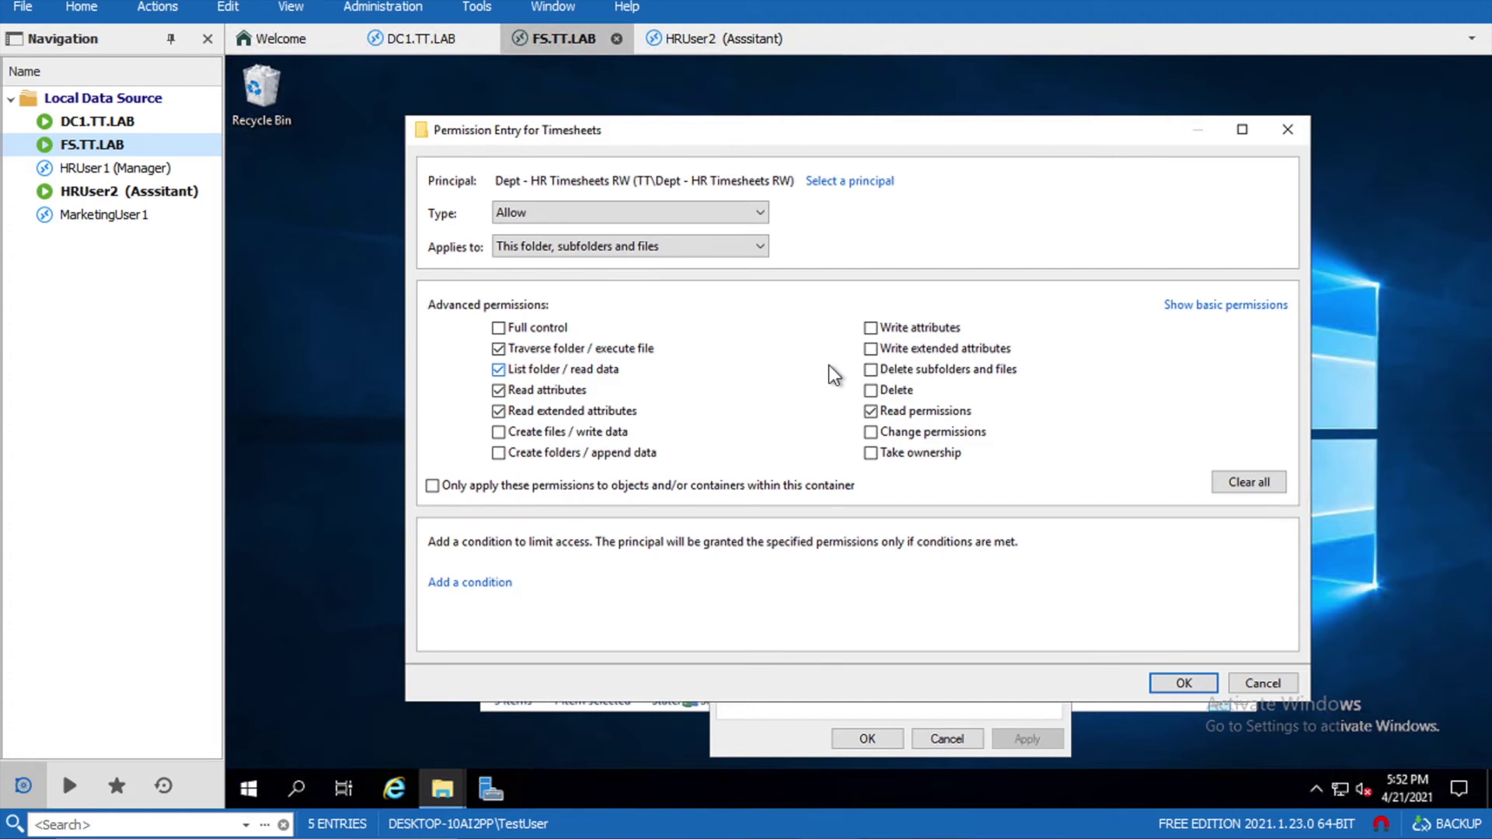
{"action": "left_click", "coordinate": [872, 370]}
{"action": "left_click", "coordinate": [871, 390]}
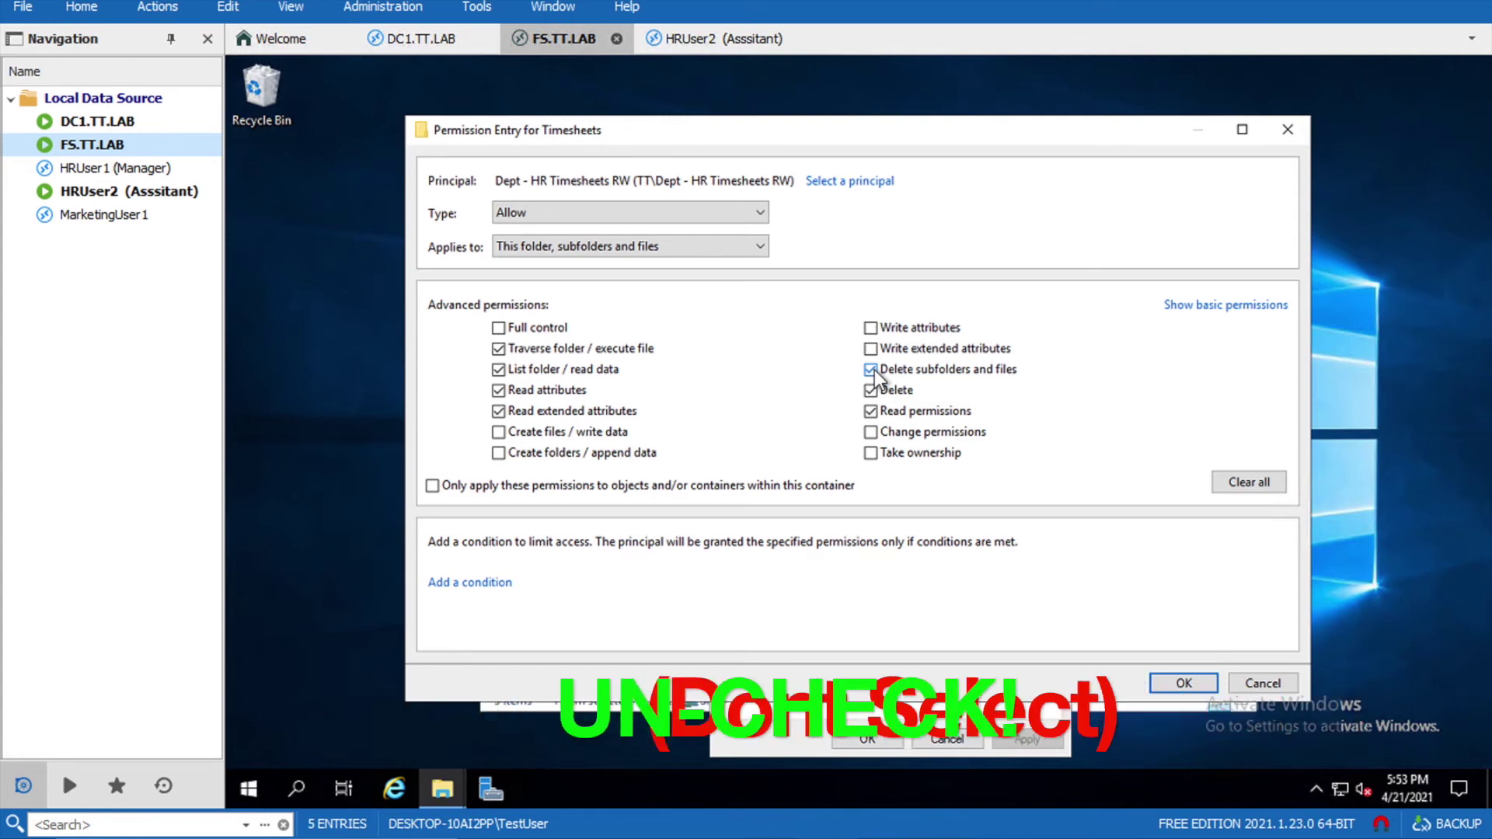
{"action": "left_click", "coordinate": [1185, 688]}
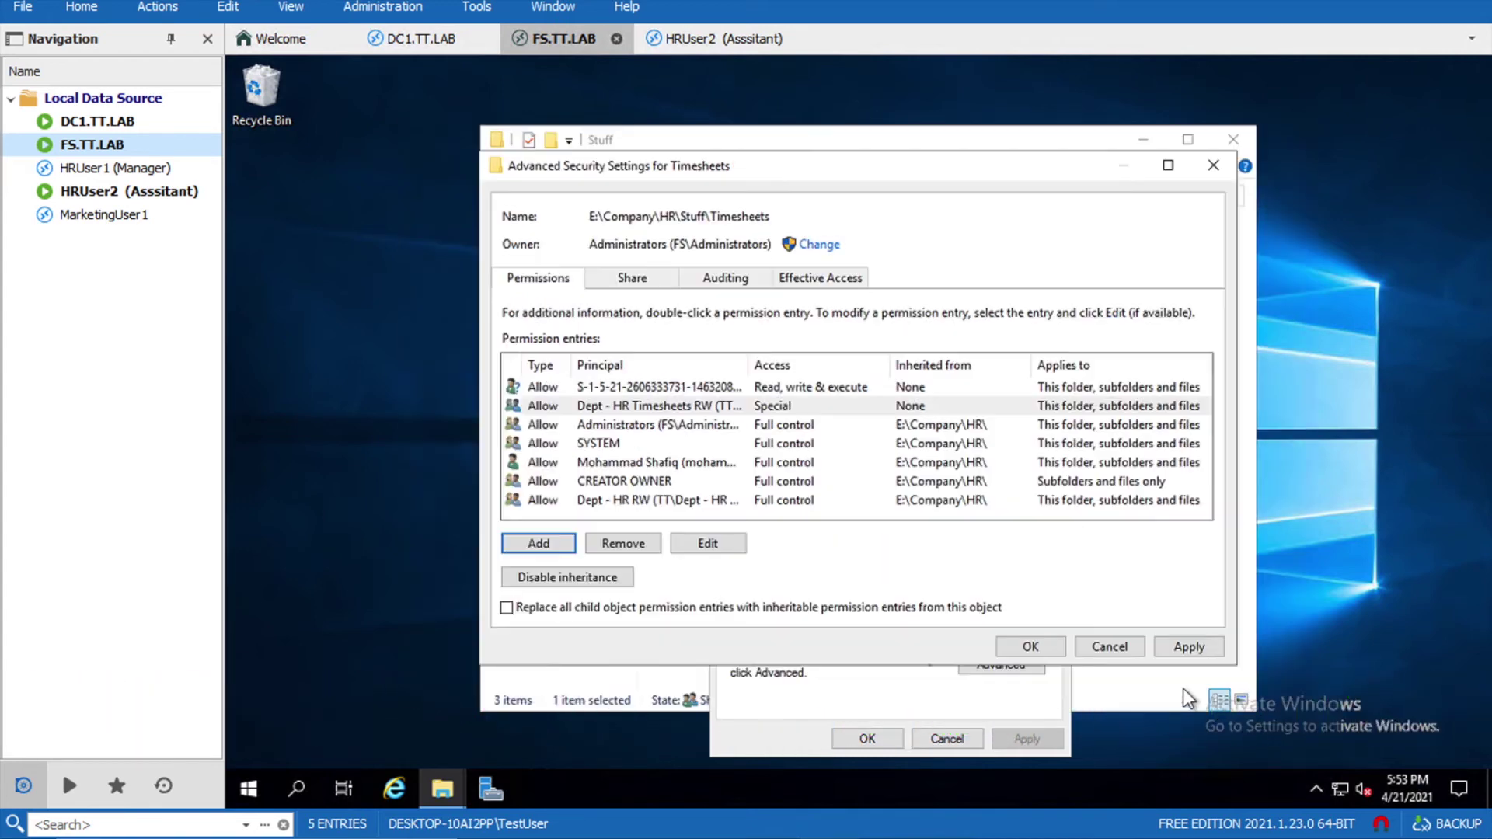
{"action": "left_click", "coordinate": [1181, 650]}
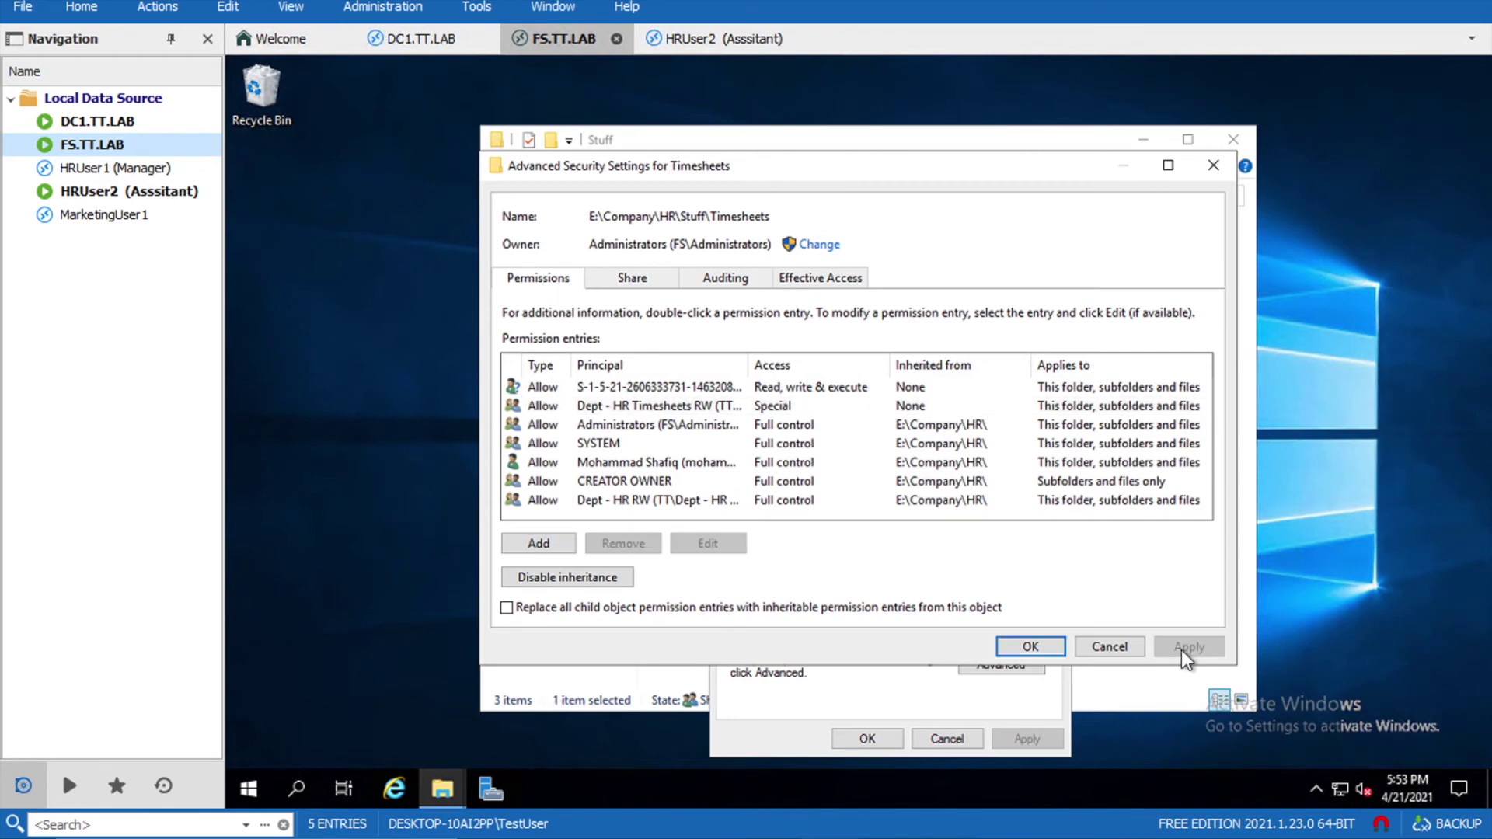
{"action": "left_click", "coordinate": [1003, 645]}
{"action": "left_click", "coordinate": [866, 739]}
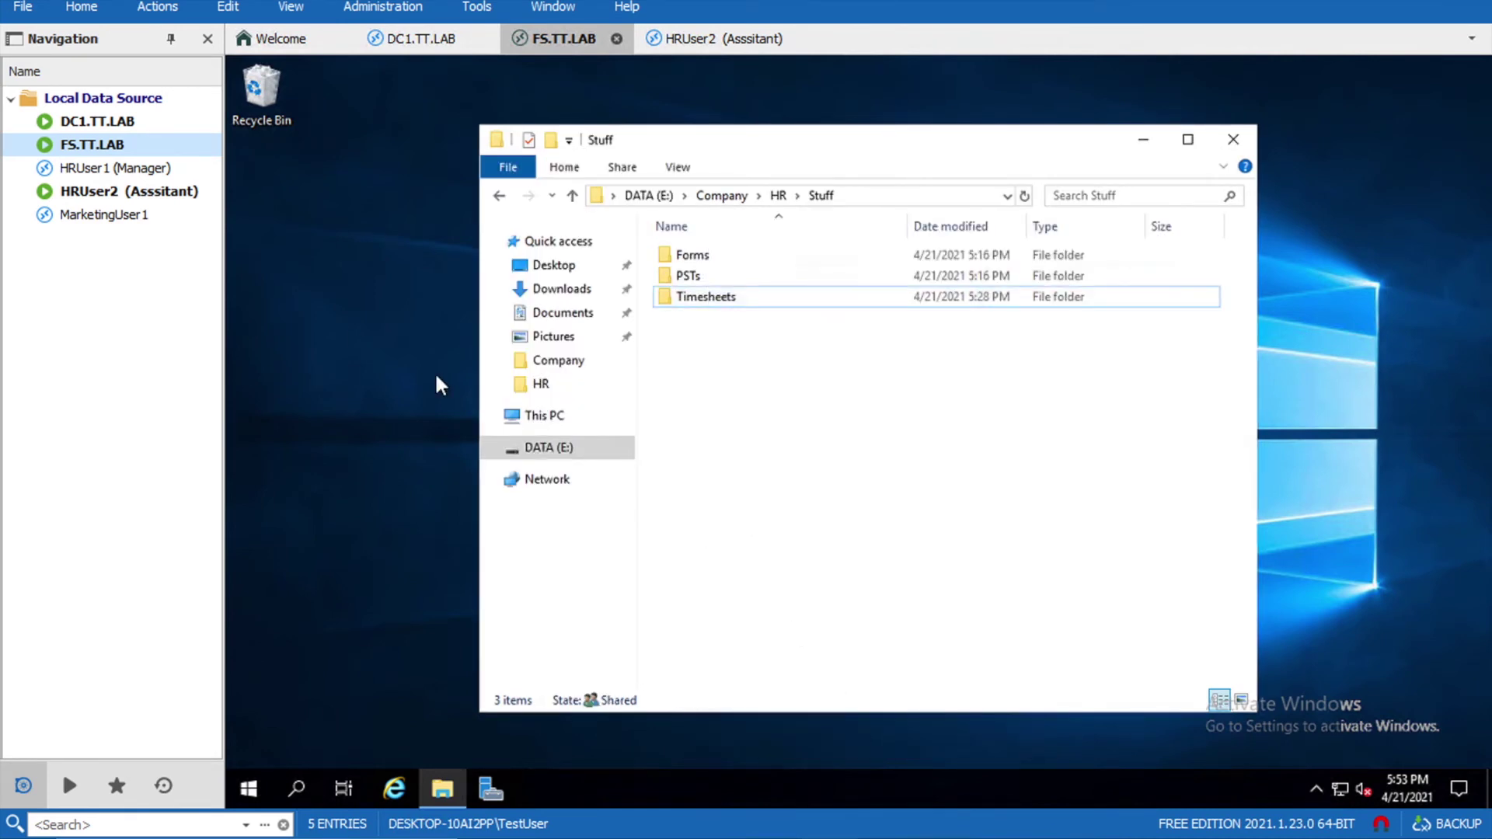
Step: In the HRUser2 session, refresh the Stuff folder, open Timesheets, and check whether new items can be created there
{"action": "left_click", "coordinate": [166, 191]}
{"action": "left_click", "coordinate": [166, 191]}
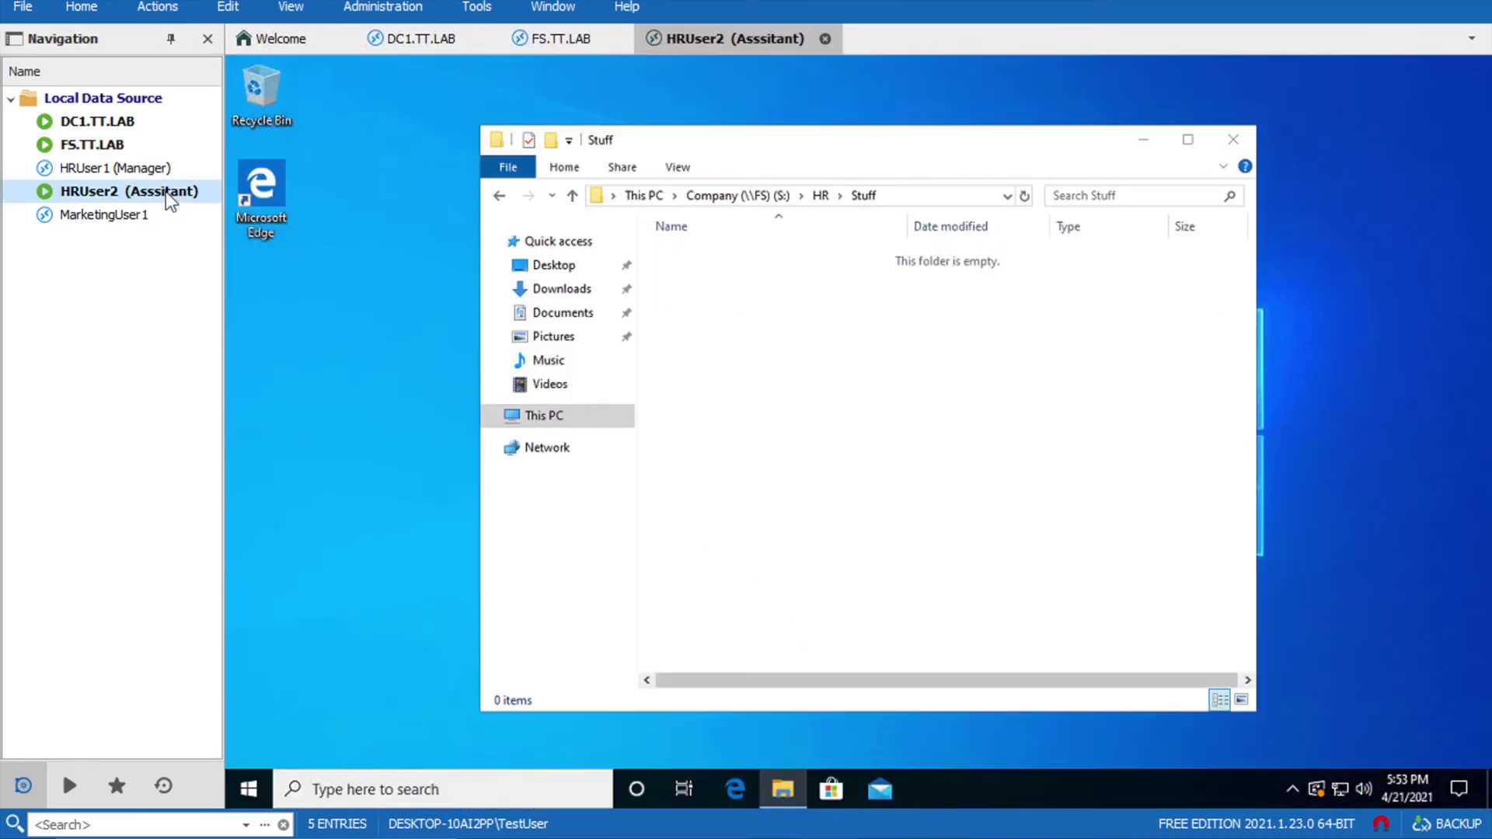
{"action": "right_click", "coordinate": [780, 338]}
{"action": "left_click", "coordinate": [841, 421]}
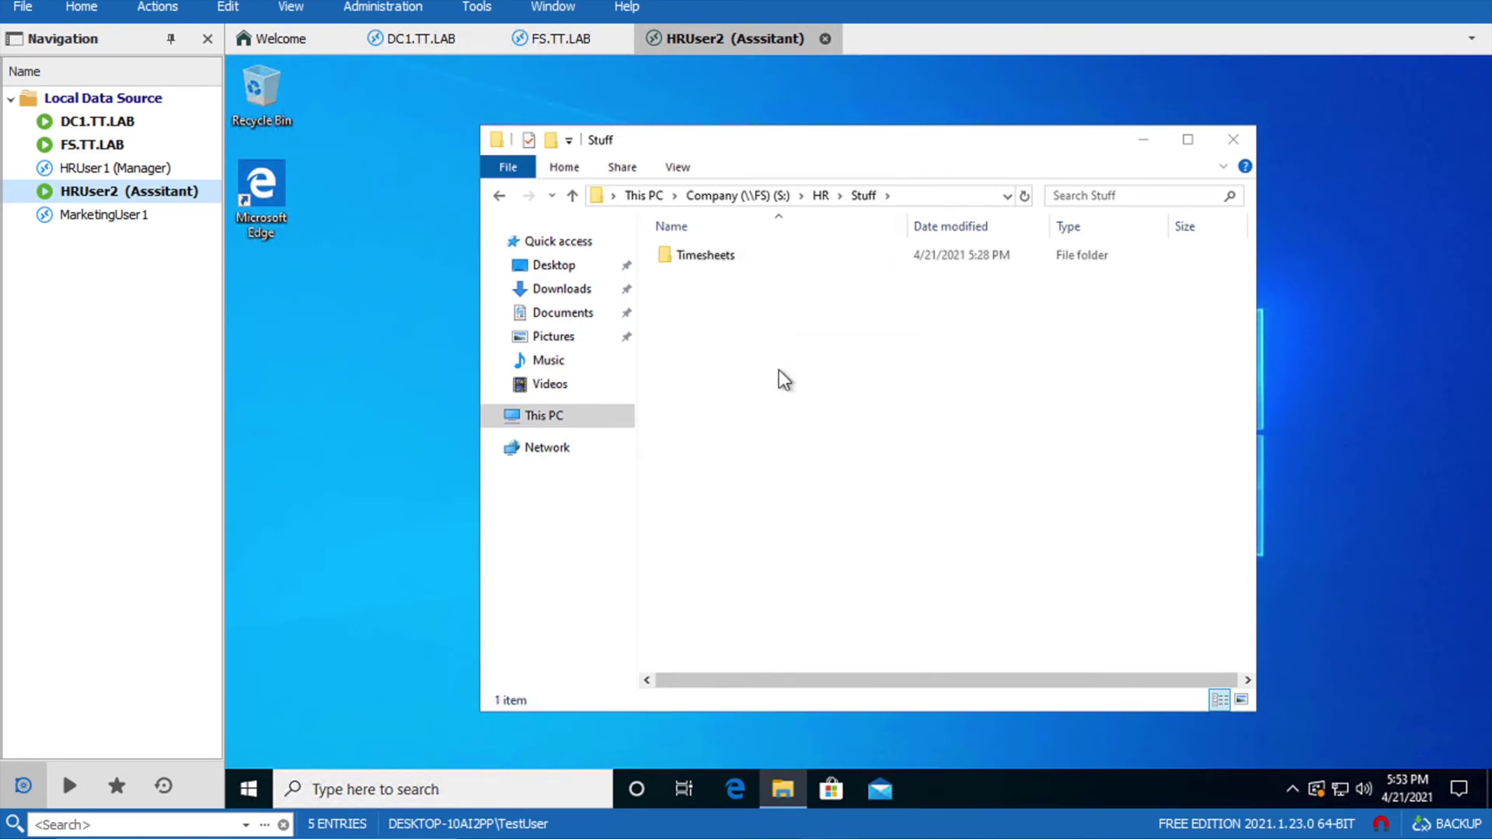
{"action": "double_click", "coordinate": [719, 259]}
{"action": "right_click", "coordinate": [754, 307]}
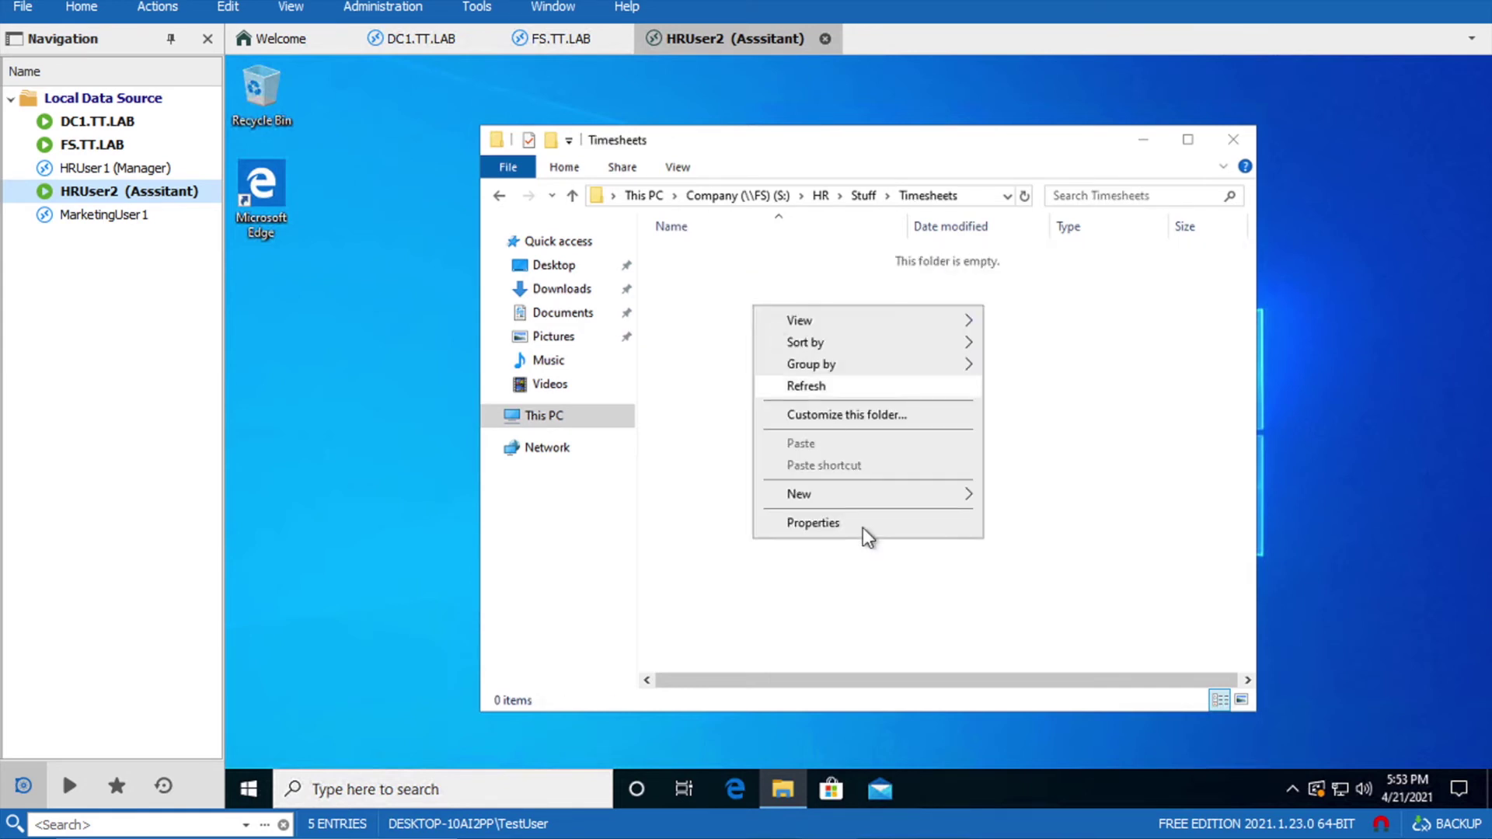
{"action": "mouse_move", "coordinate": [907, 496]}
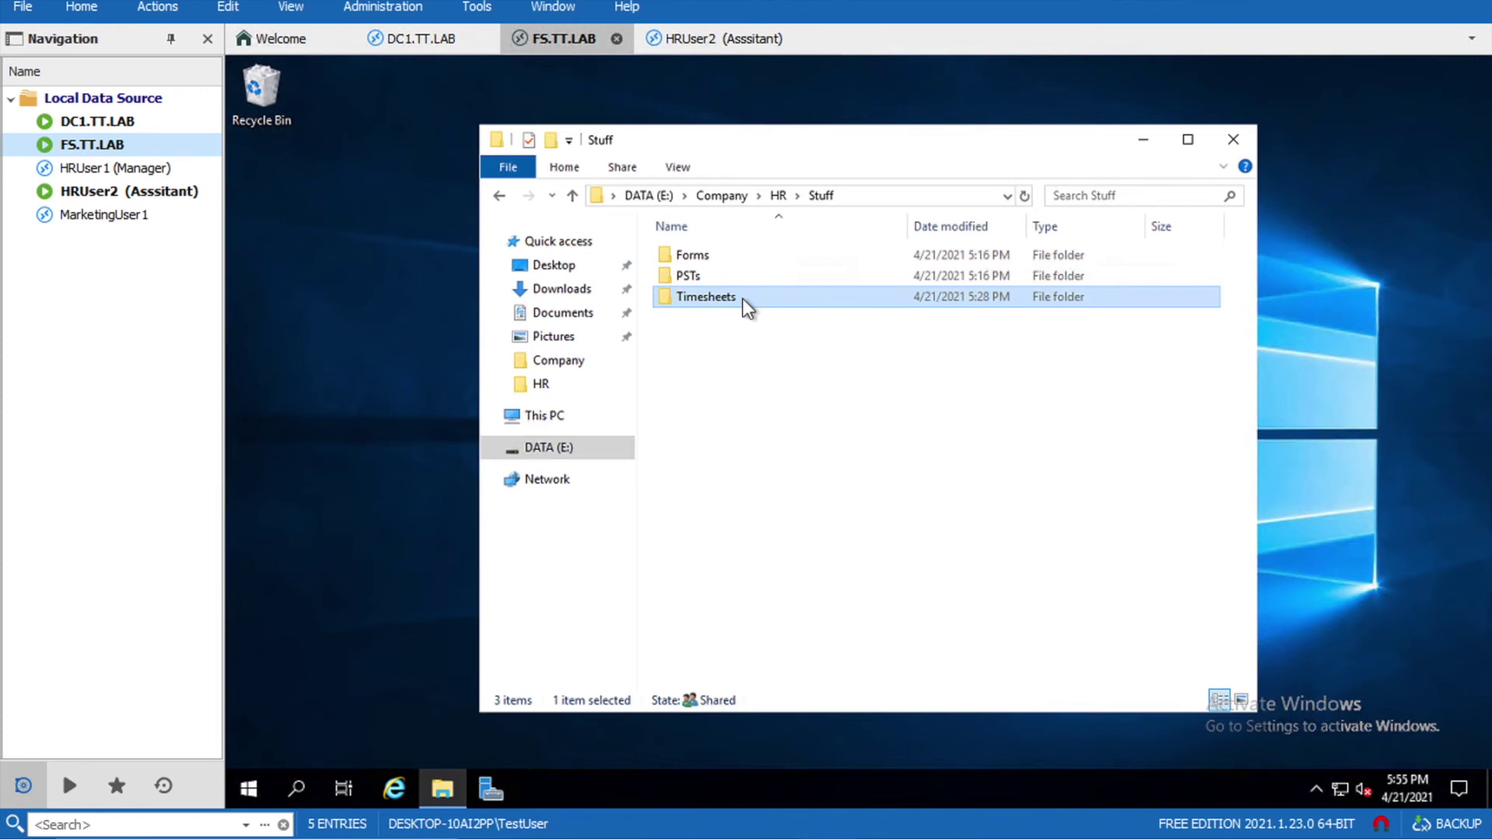
Step: In the FS.TT.LAB session, reopen the advanced security settings of the Timesheets folder
{"action": "right_click", "coordinate": [743, 299]}
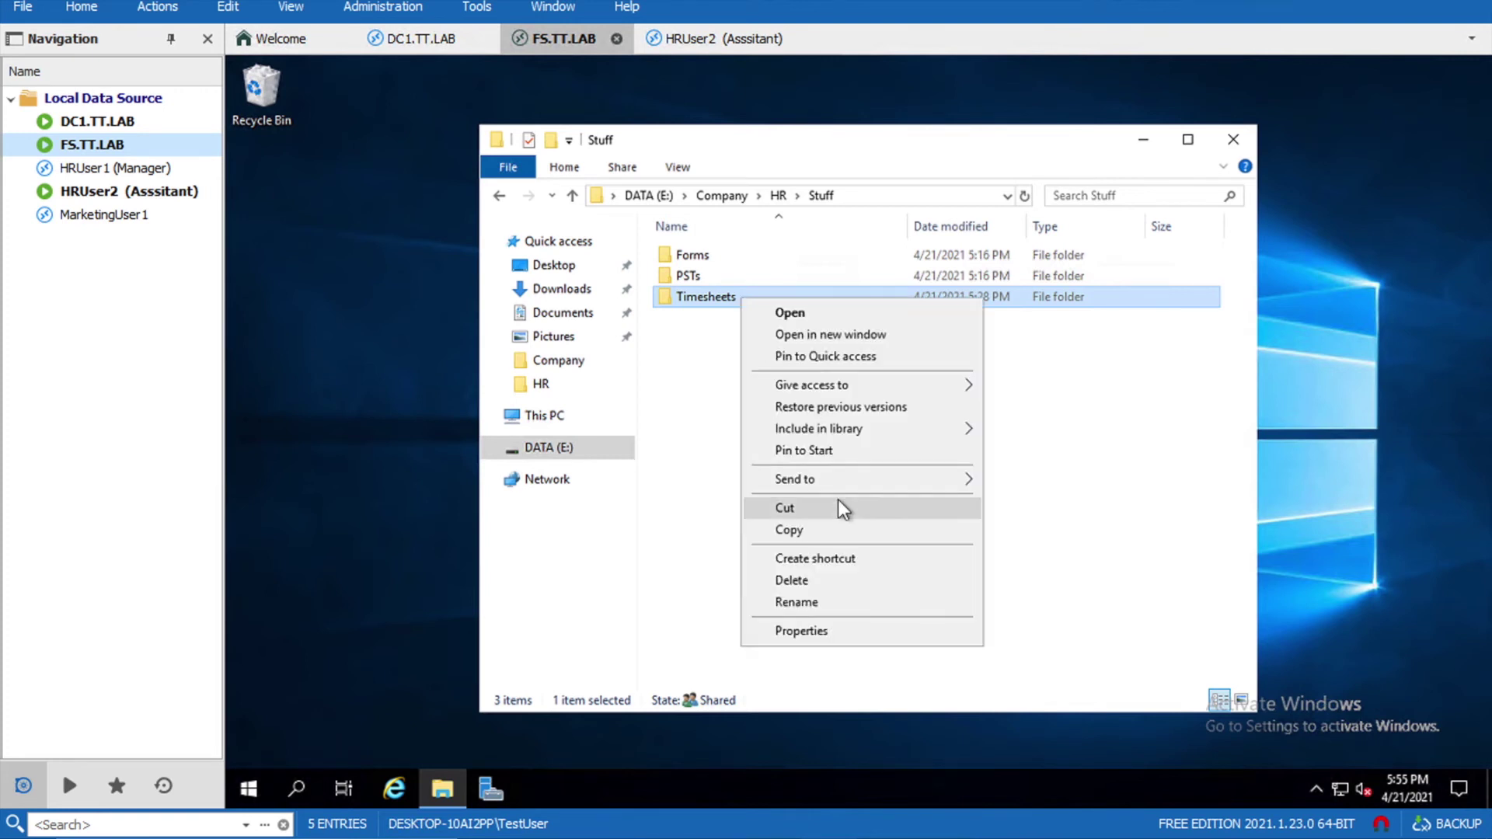
{"action": "left_click", "coordinate": [869, 633]}
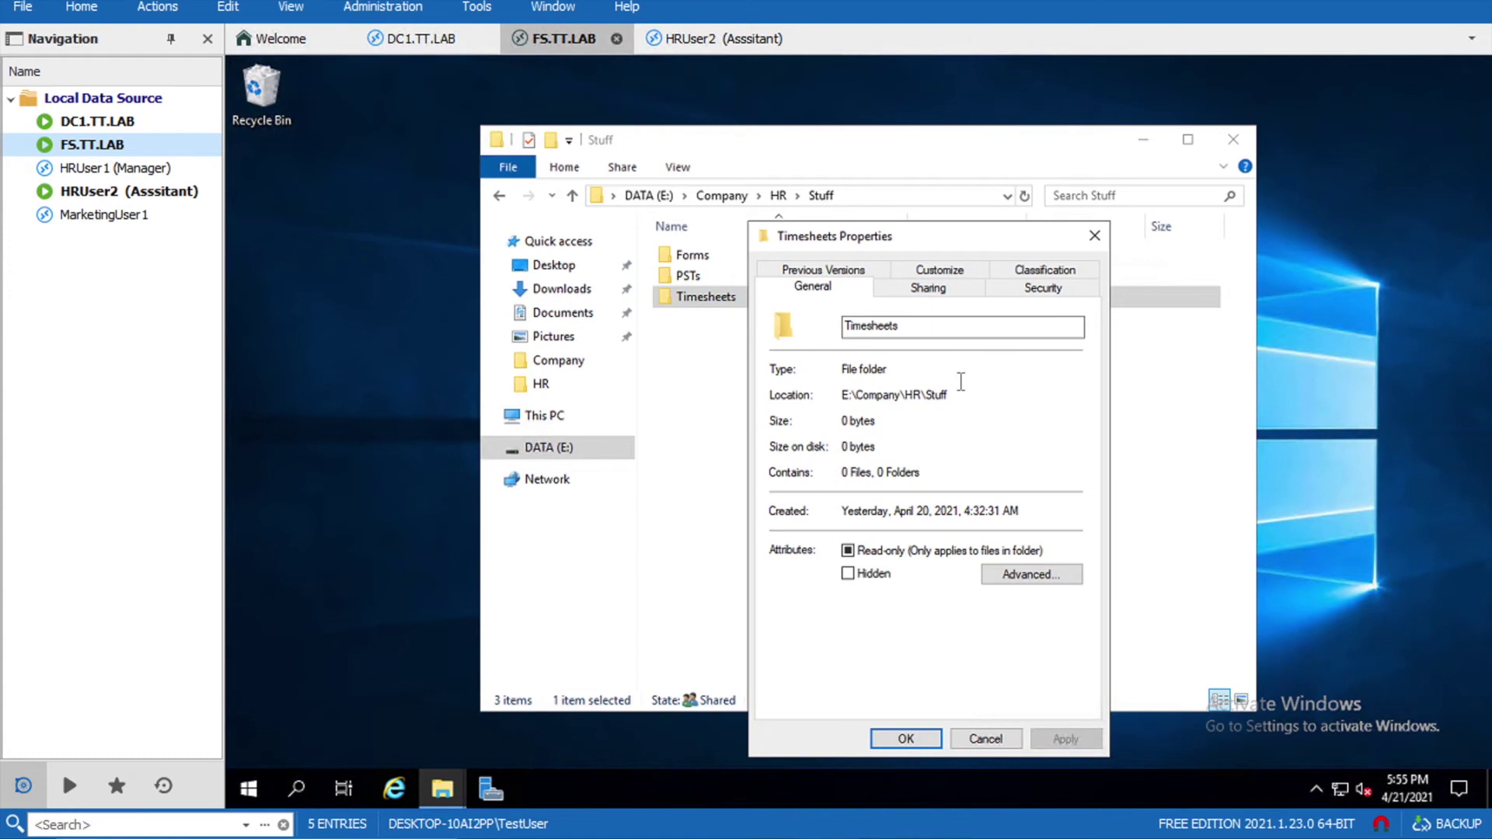
{"action": "left_click", "coordinate": [1026, 294]}
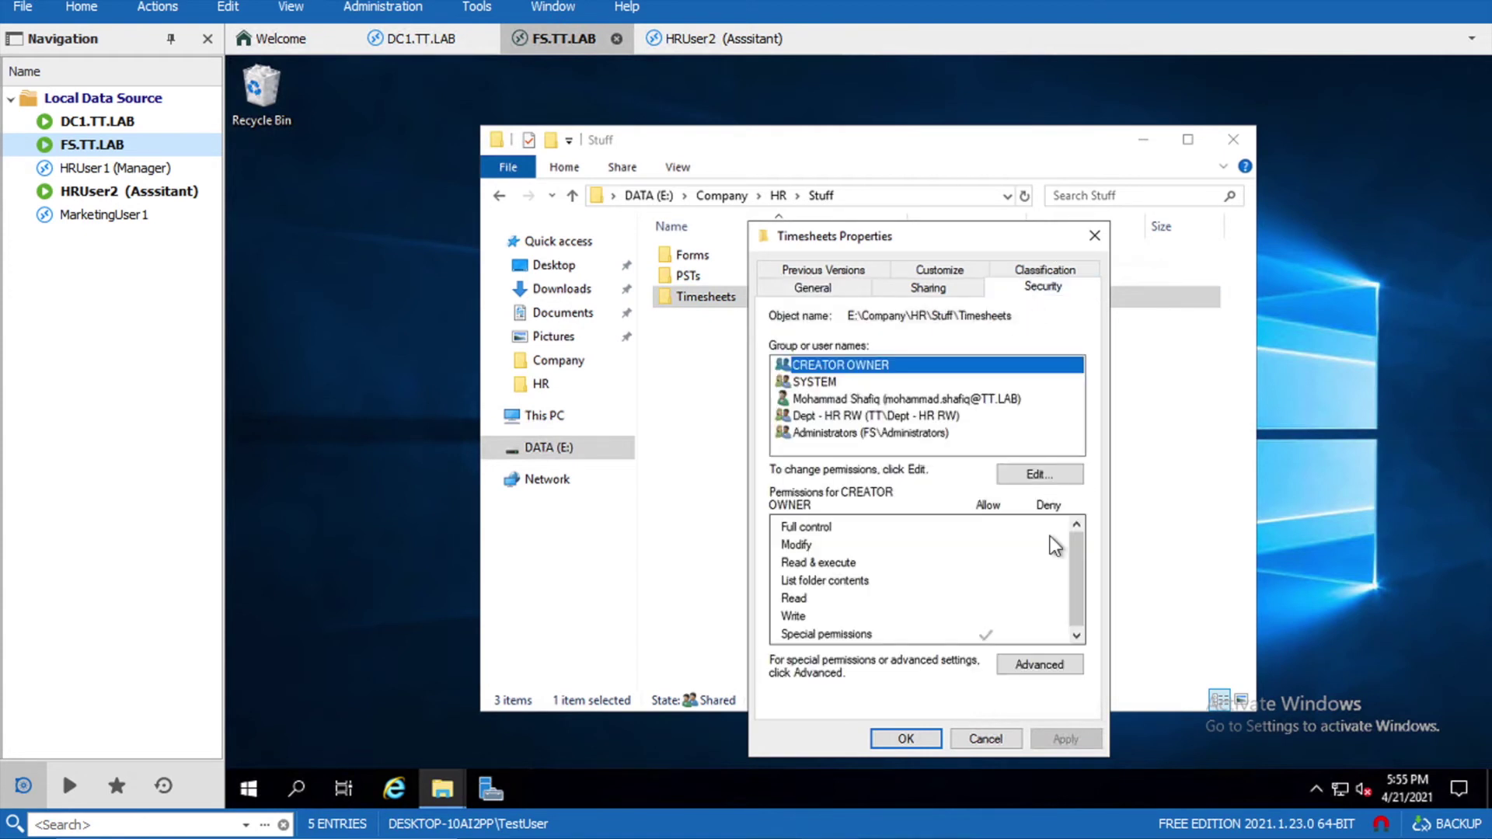
{"action": "left_click", "coordinate": [1048, 671]}
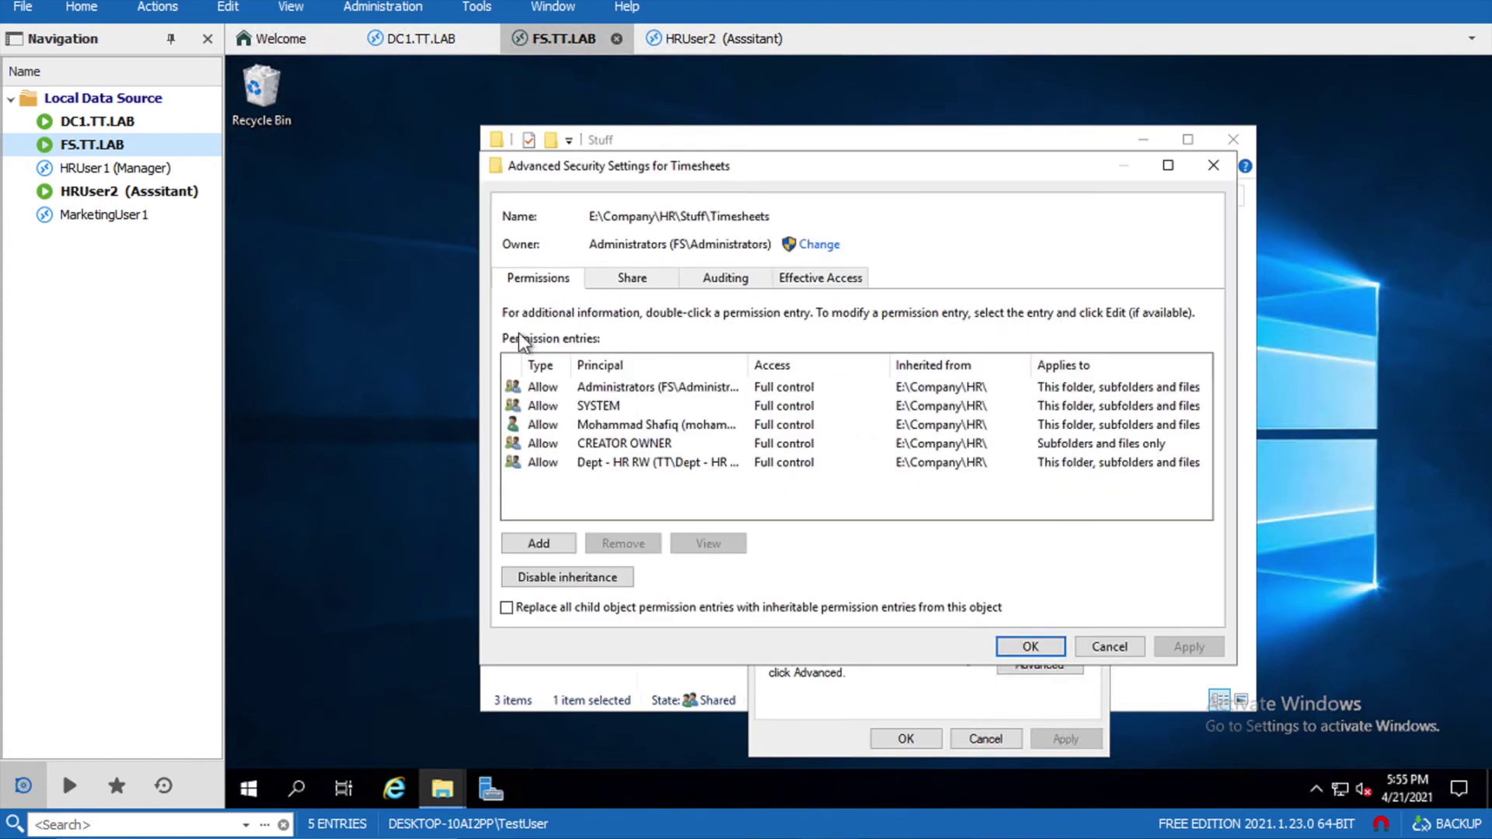
Step: Add a fresh Timesheets permission entry whose principal is the Dept - HR Timesheets RW group
{"action": "left_click", "coordinate": [541, 543]}
{"action": "left_click", "coordinate": [520, 182]}
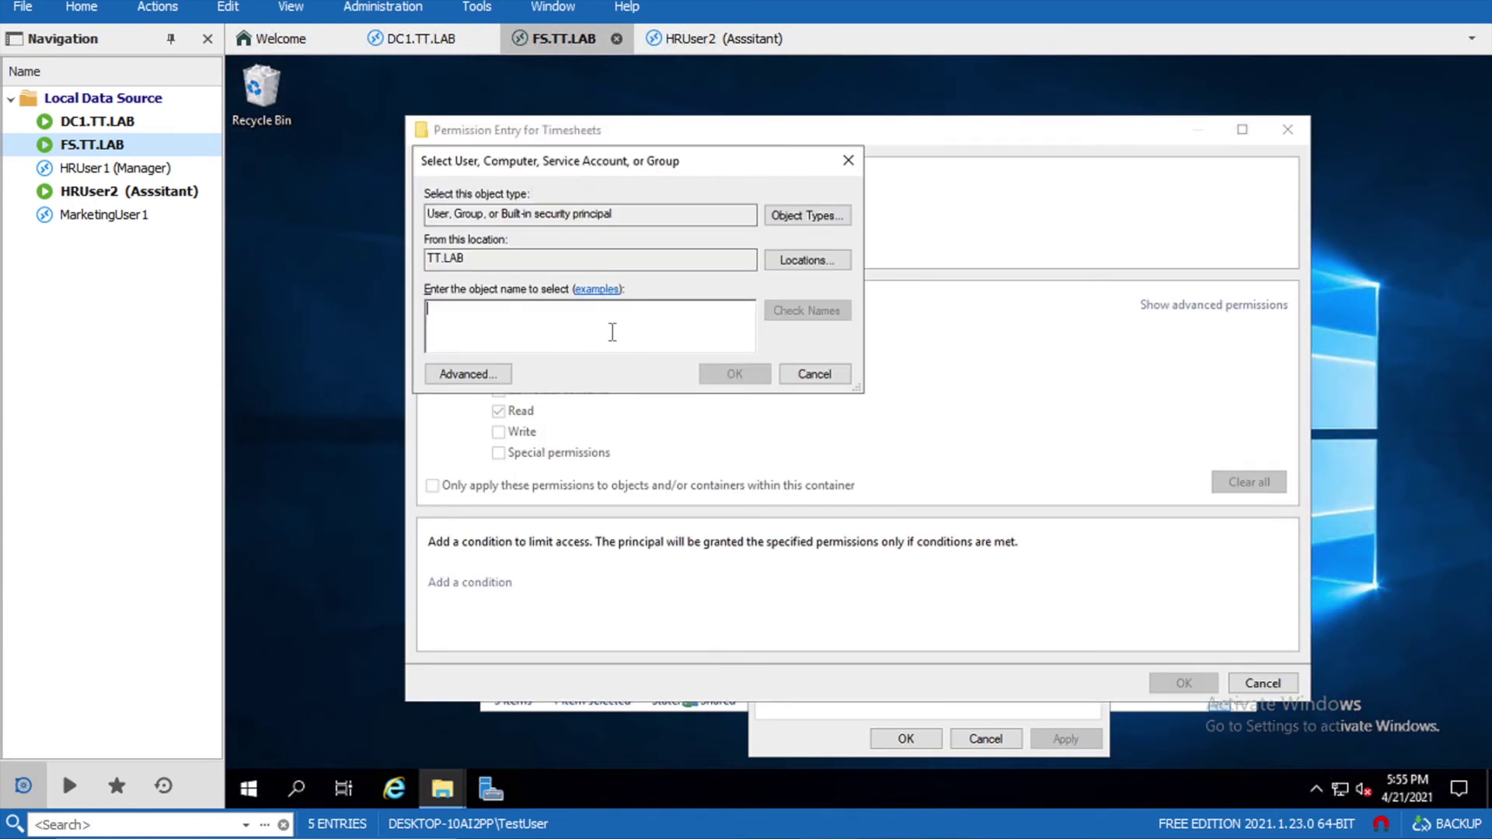
{"action": "type", "text": "dept - "}
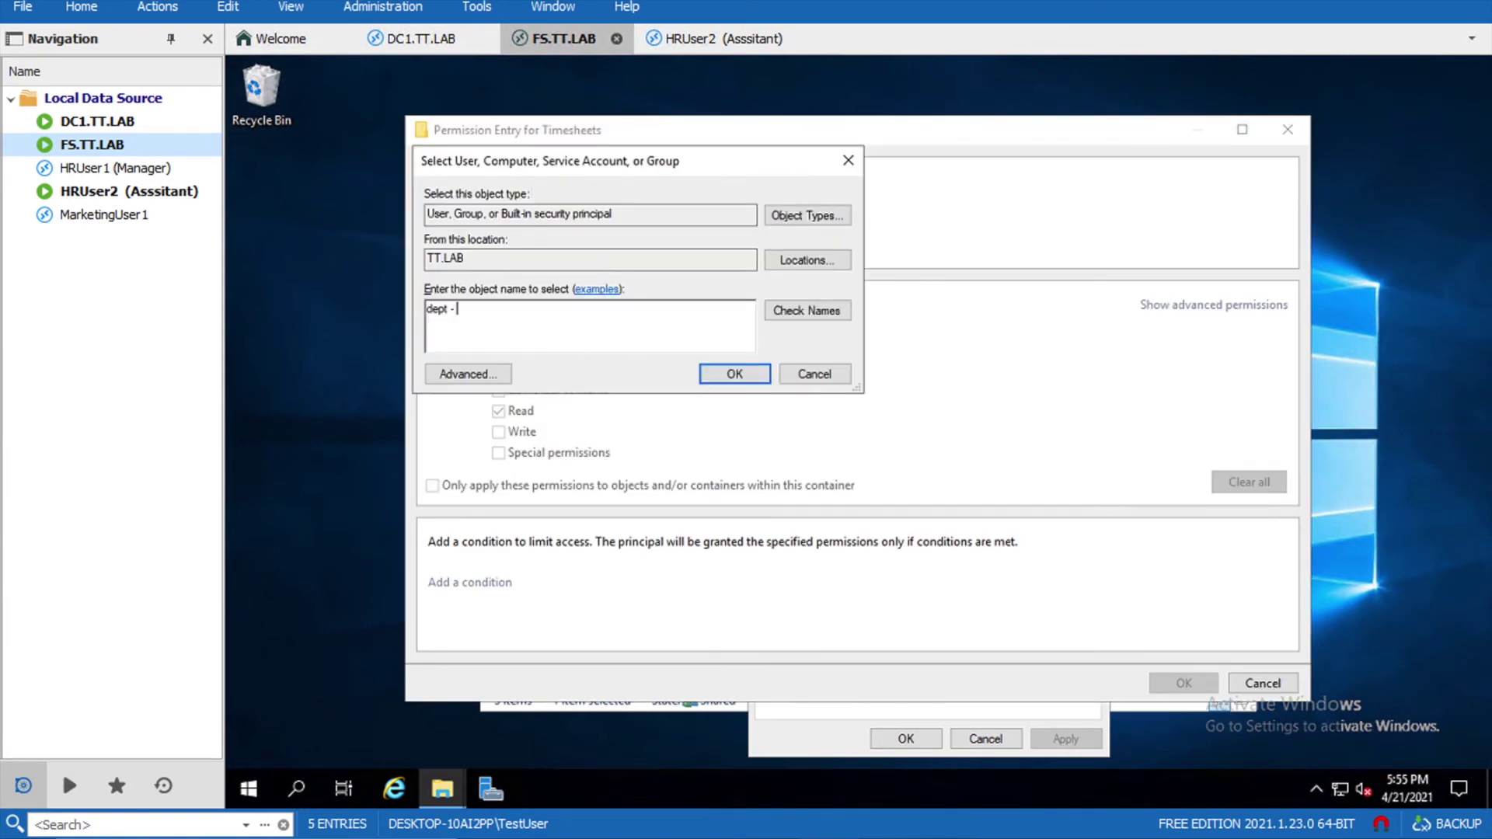
{"action": "type", "text": "hr time"}
{"action": "left_click", "coordinate": [796, 317]}
{"action": "left_click", "coordinate": [758, 374]}
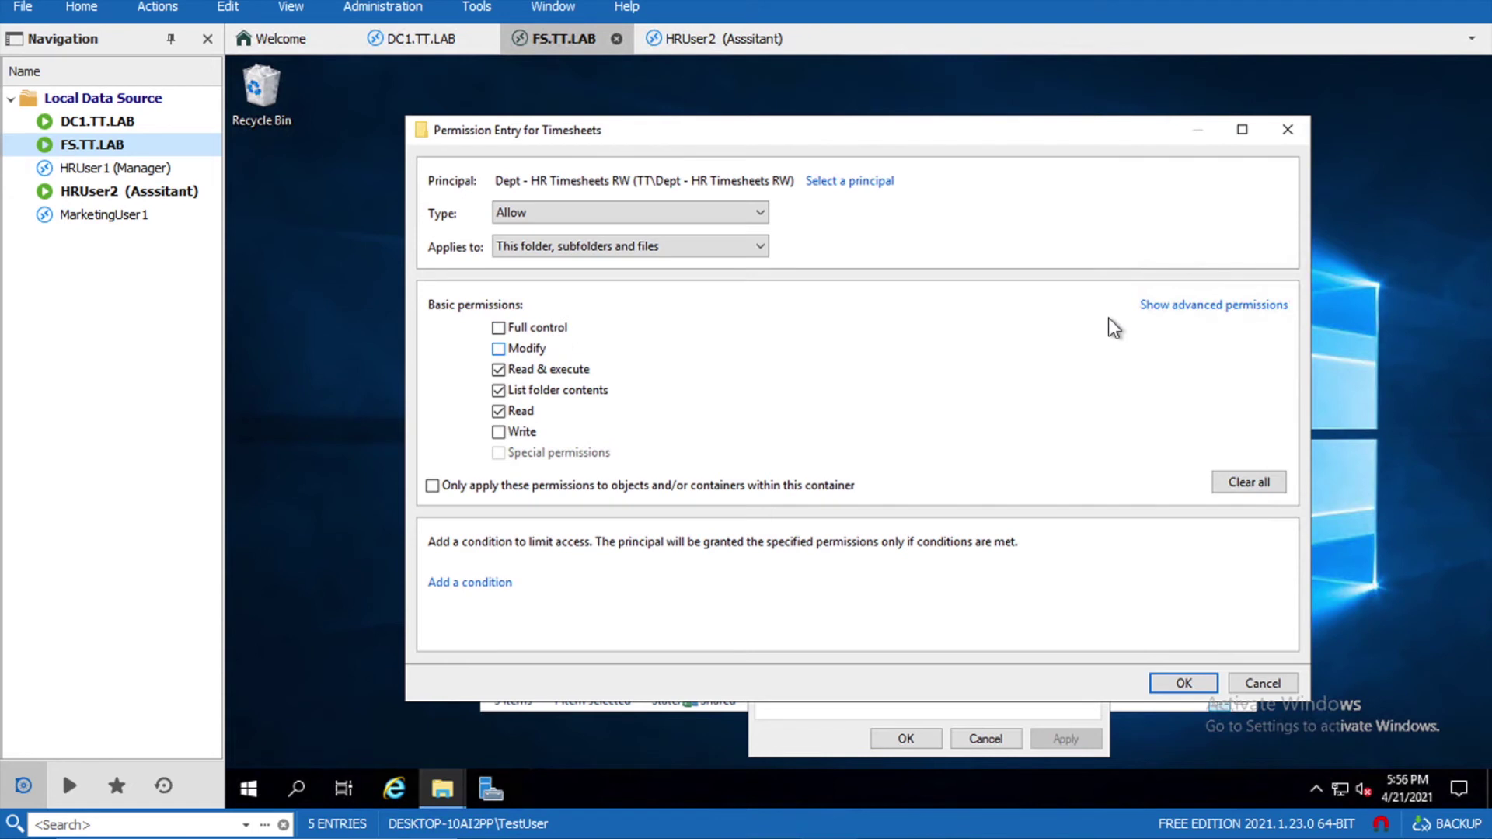
Step: Allow the group Modify on Timesheets with the advanced Delete permission excluded, apply the entry, and close the folder's properties
{"action": "left_click", "coordinate": [506, 352]}
{"action": "left_click", "coordinate": [1207, 307]}
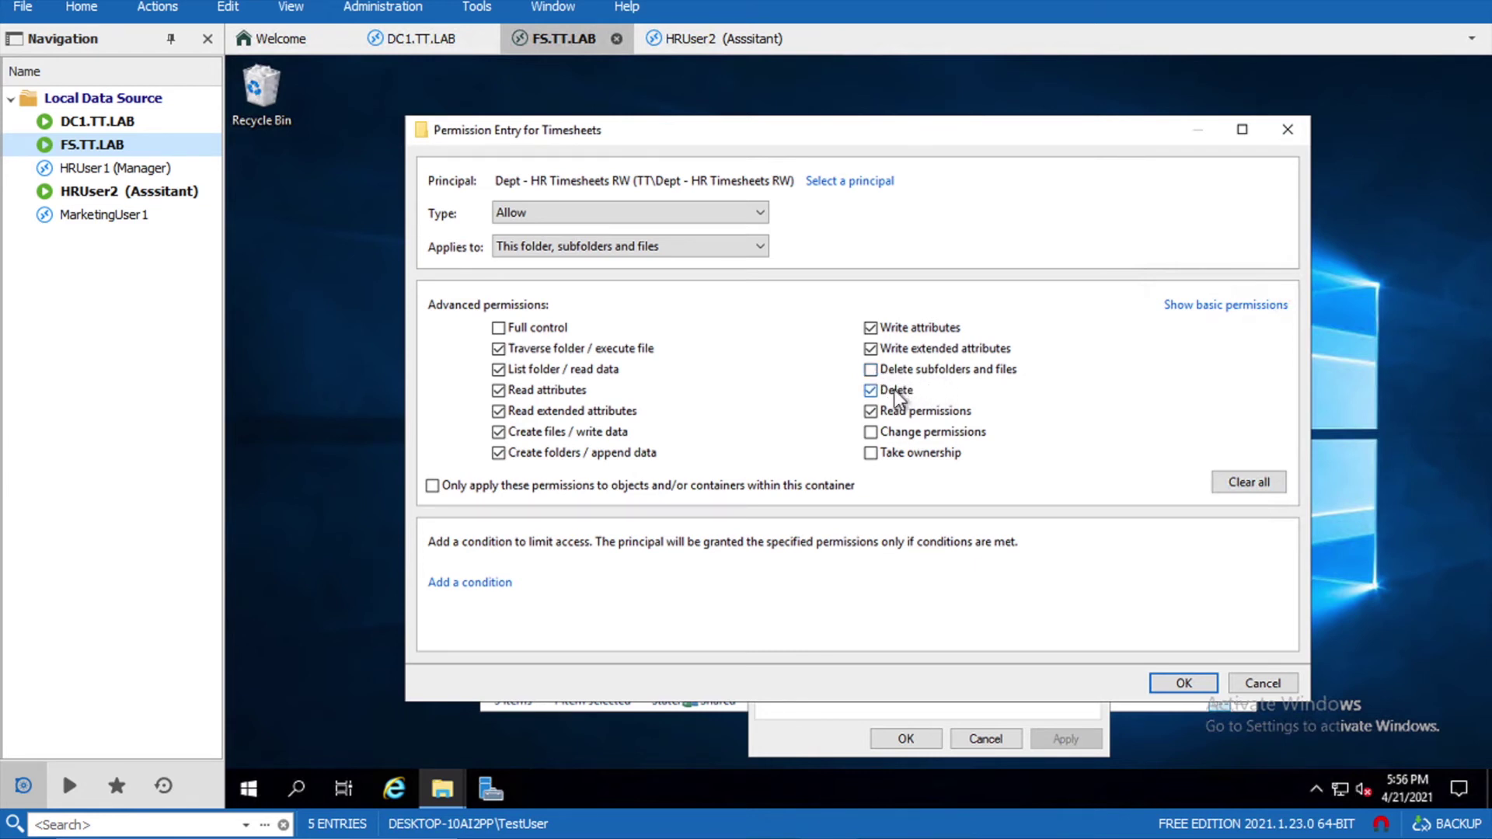
{"action": "left_click", "coordinate": [872, 390]}
{"action": "left_click", "coordinate": [1186, 682]}
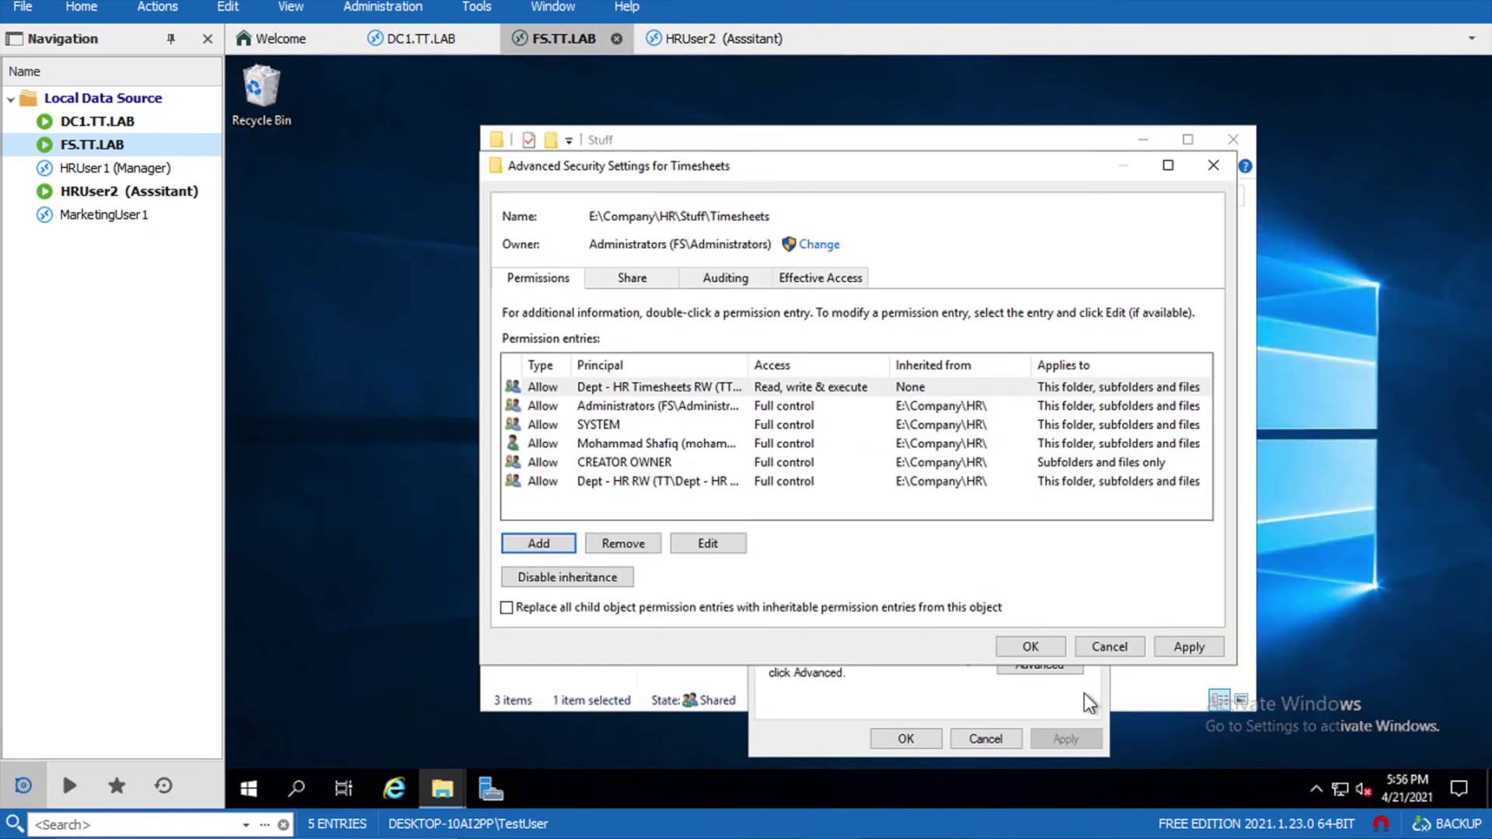
{"action": "left_click", "coordinate": [1189, 647]}
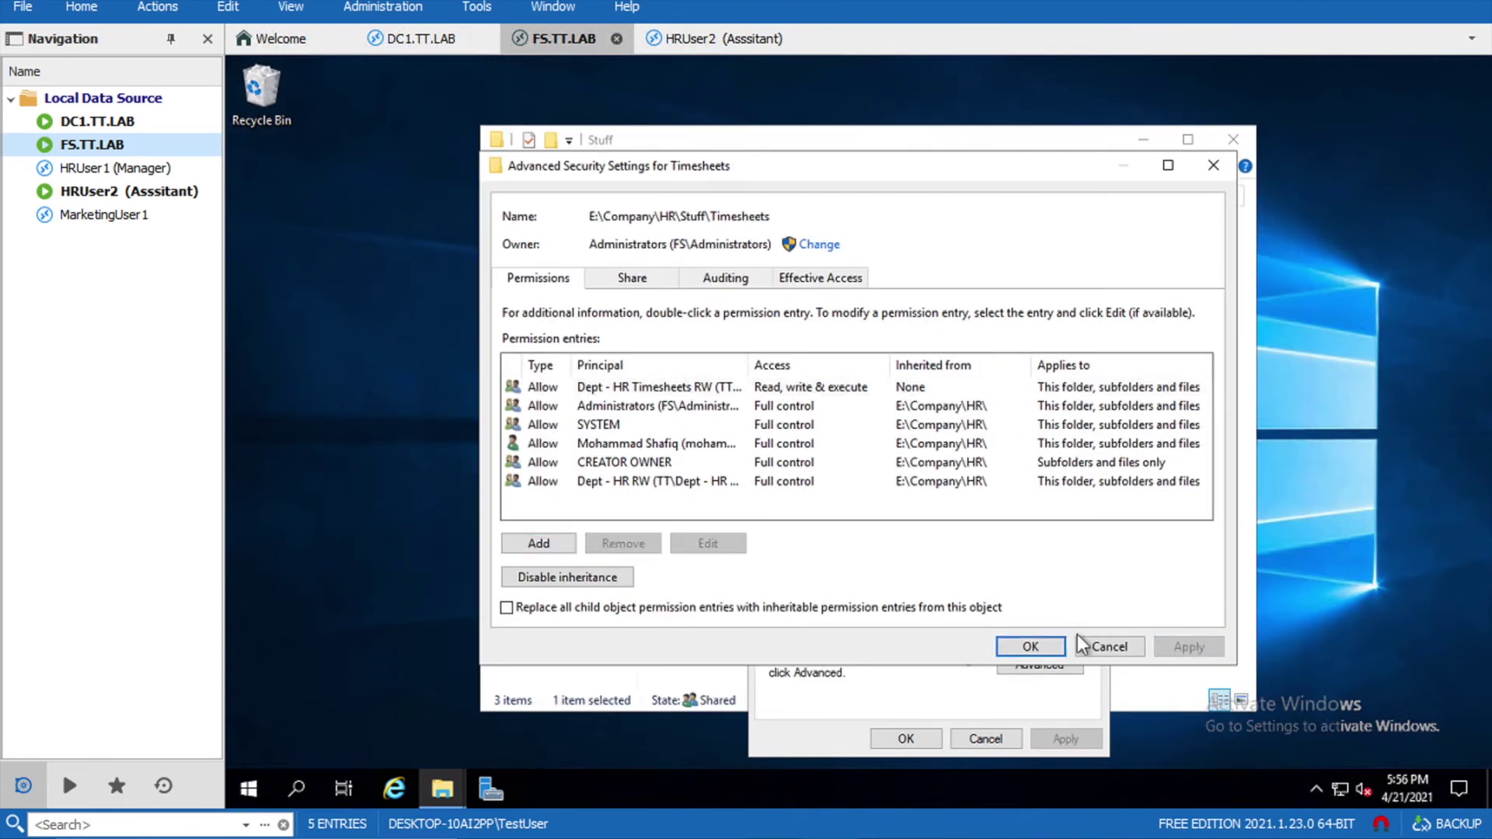
{"action": "left_click", "coordinate": [1033, 645]}
{"action": "left_click", "coordinate": [906, 738]}
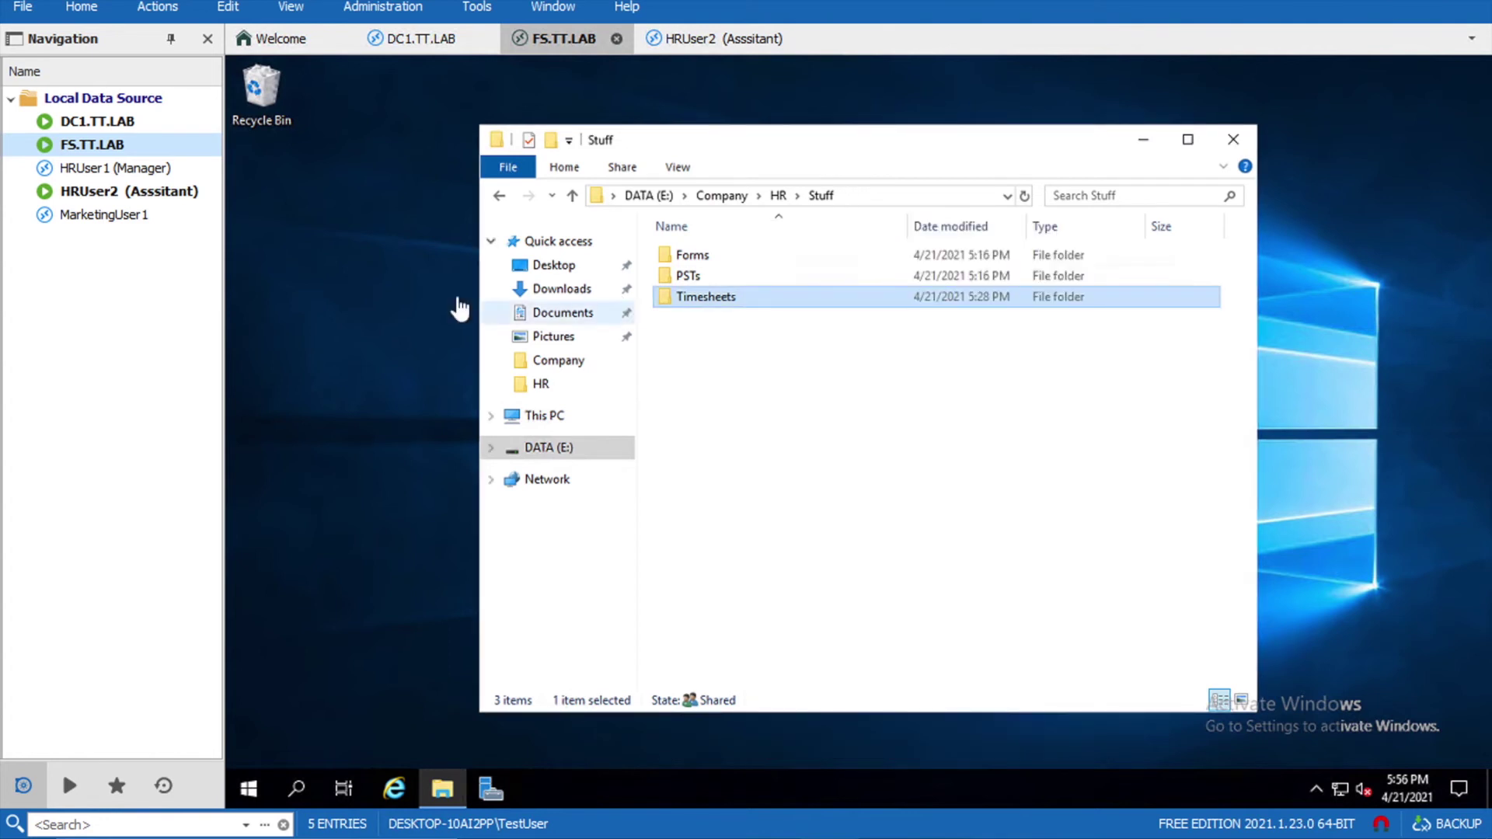
Step: Switch to the HRUser2 session and refresh the Stuff folder on the Company share
{"action": "left_click", "coordinate": [153, 190]}
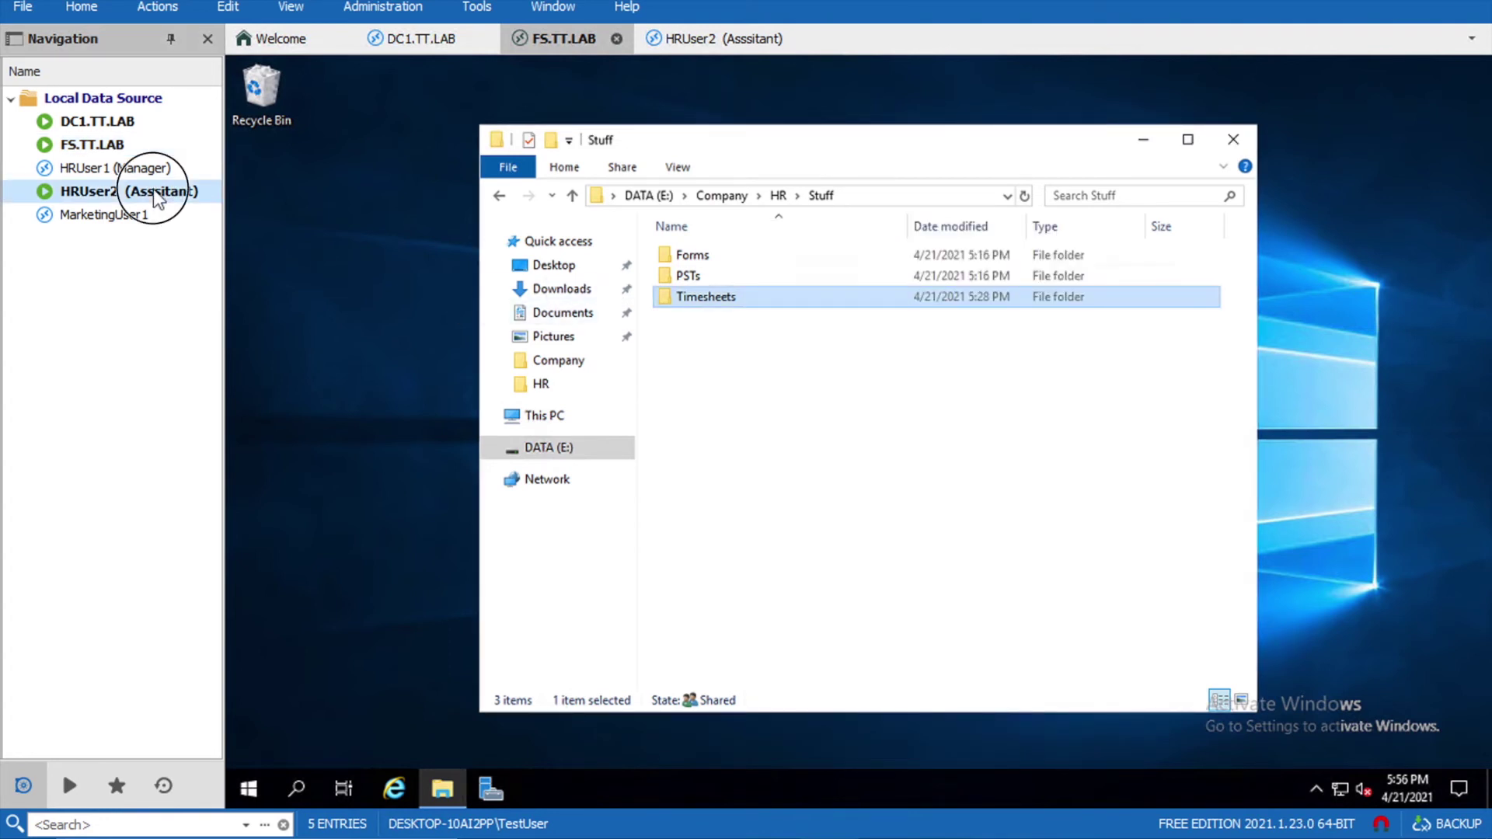
{"action": "right_click", "coordinate": [868, 337]}
{"action": "left_click", "coordinate": [920, 418]}
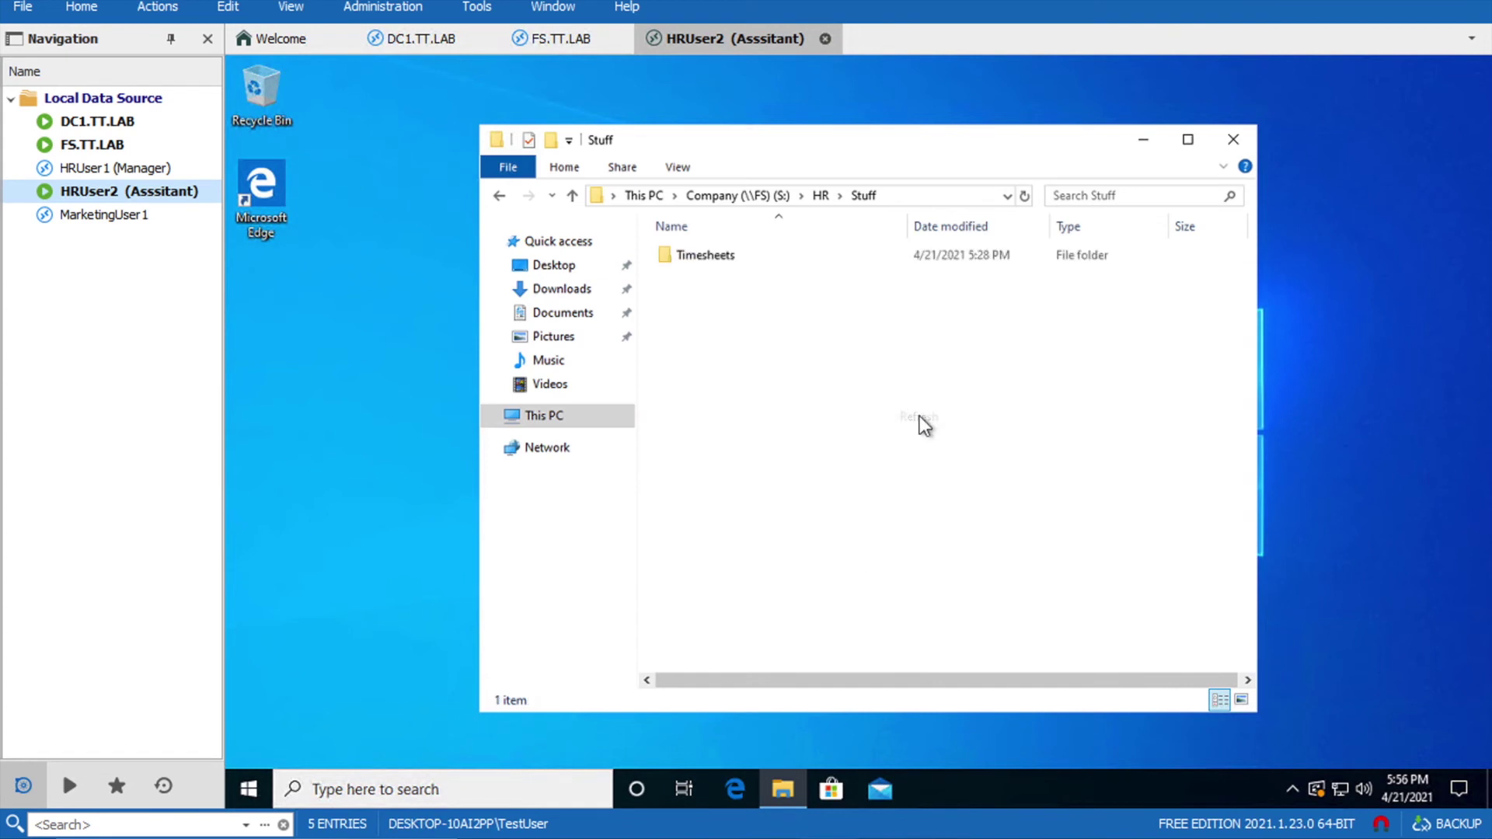
Step: Open the Timesheets folder in the HRUser2 session and create a text document named timesheet1 in it
{"action": "double_click", "coordinate": [726, 259]}
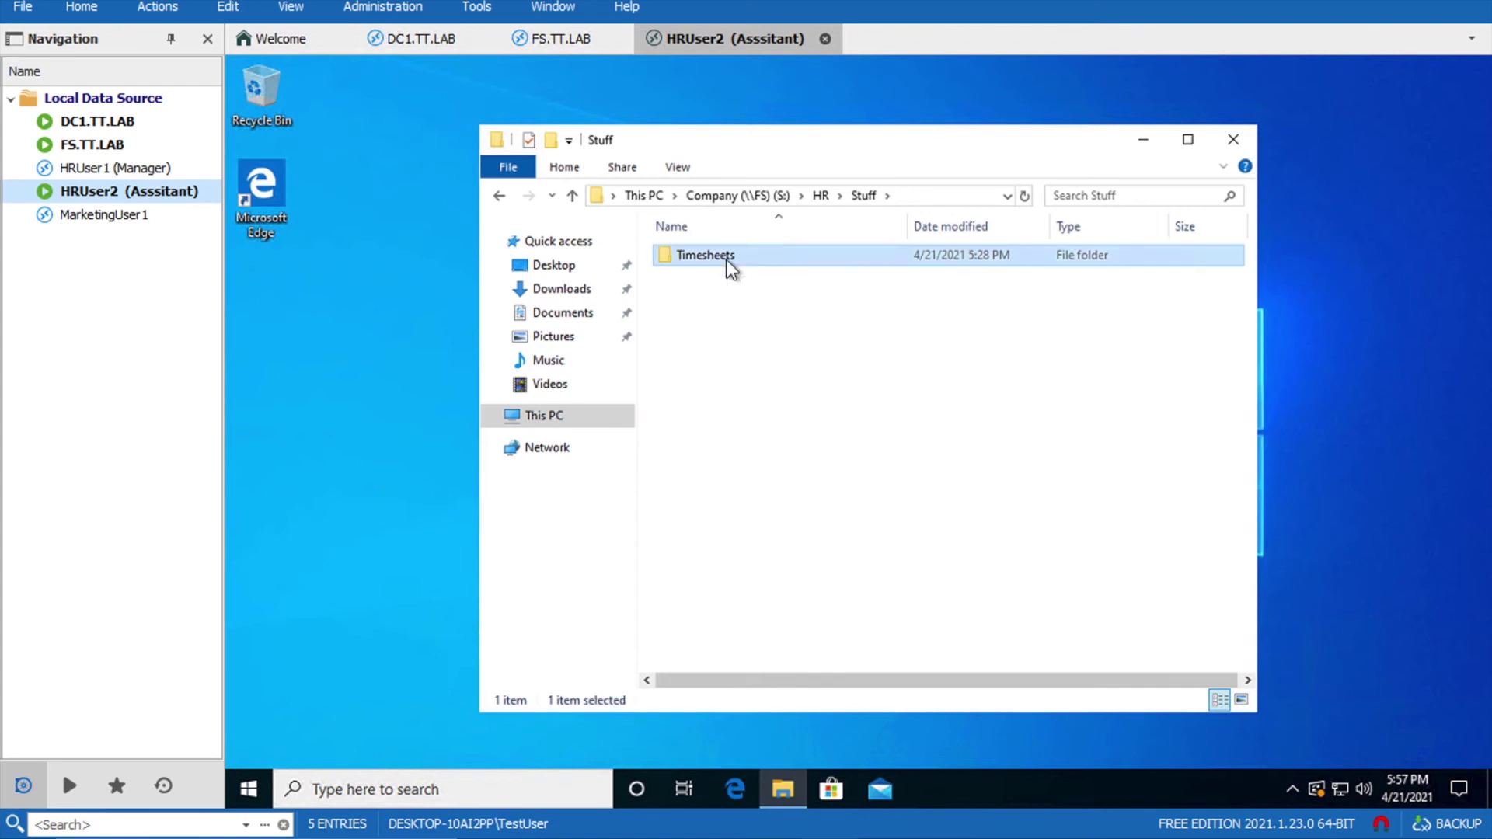
{"action": "right_click", "coordinate": [768, 312]}
{"action": "mouse_move", "coordinate": [912, 497]}
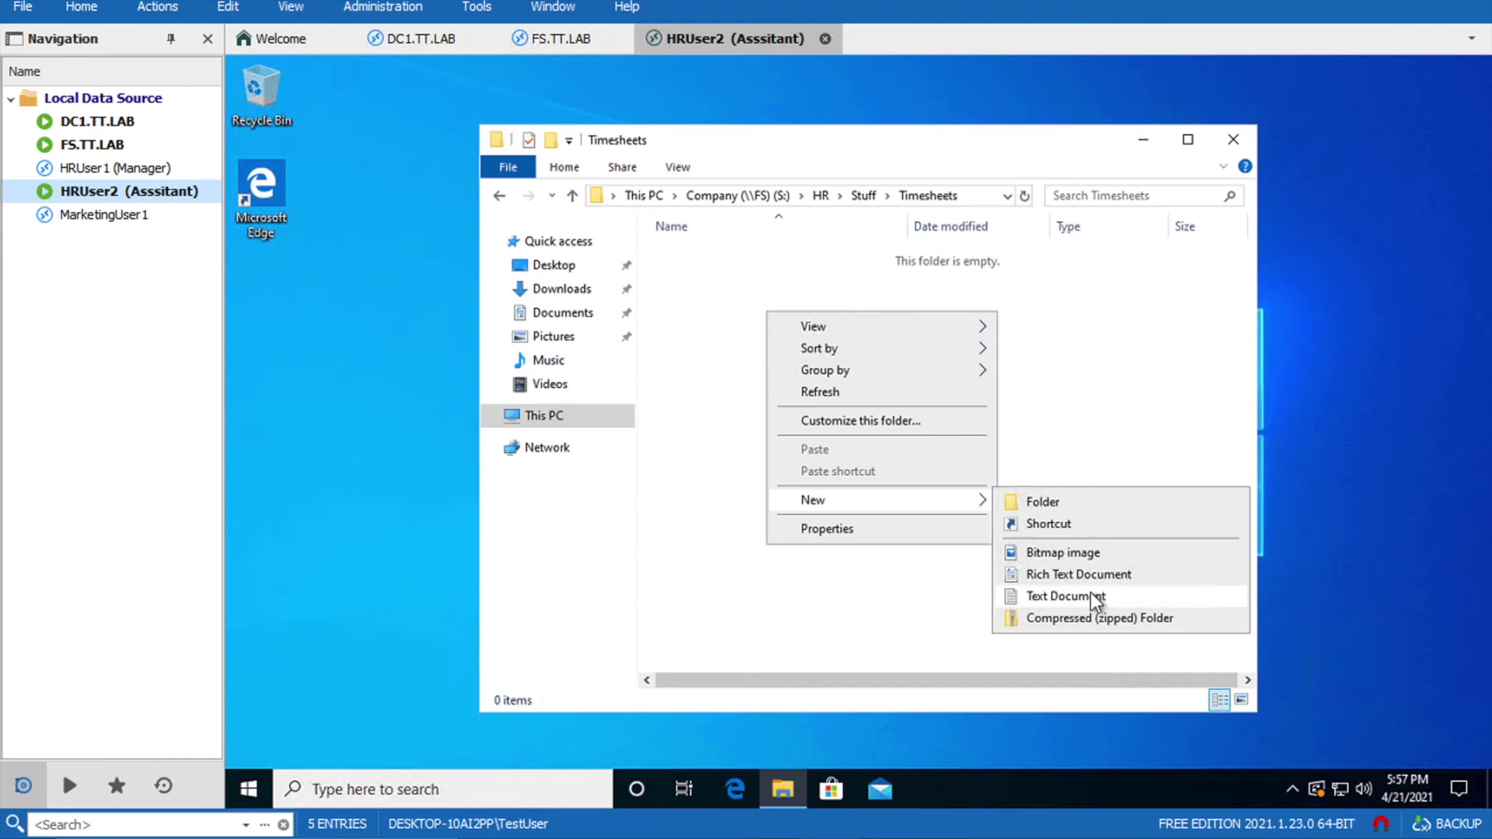
{"action": "left_click", "coordinate": [1043, 596]}
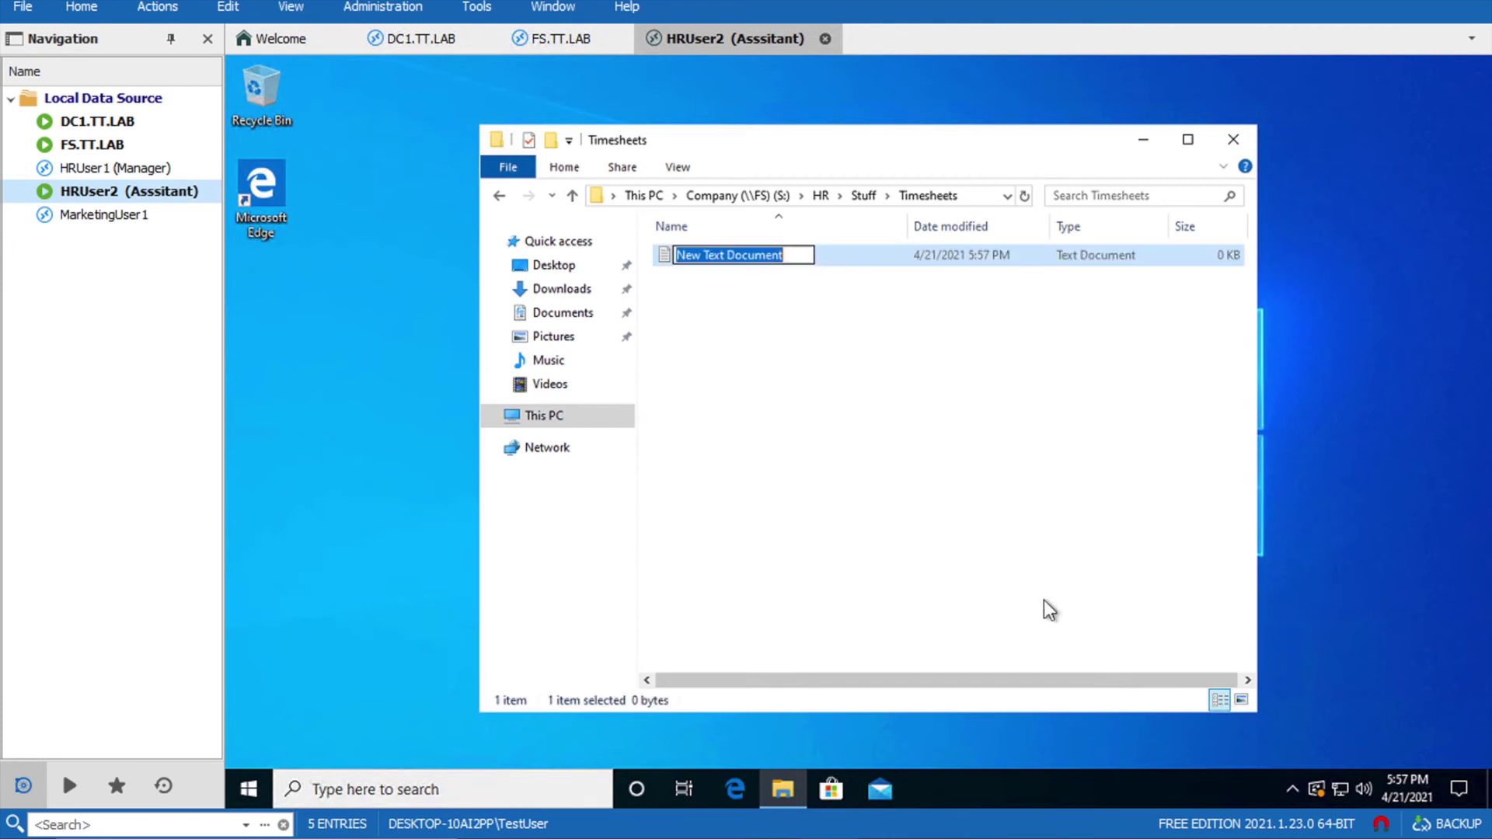
{"action": "type", "text": "timesheets"}
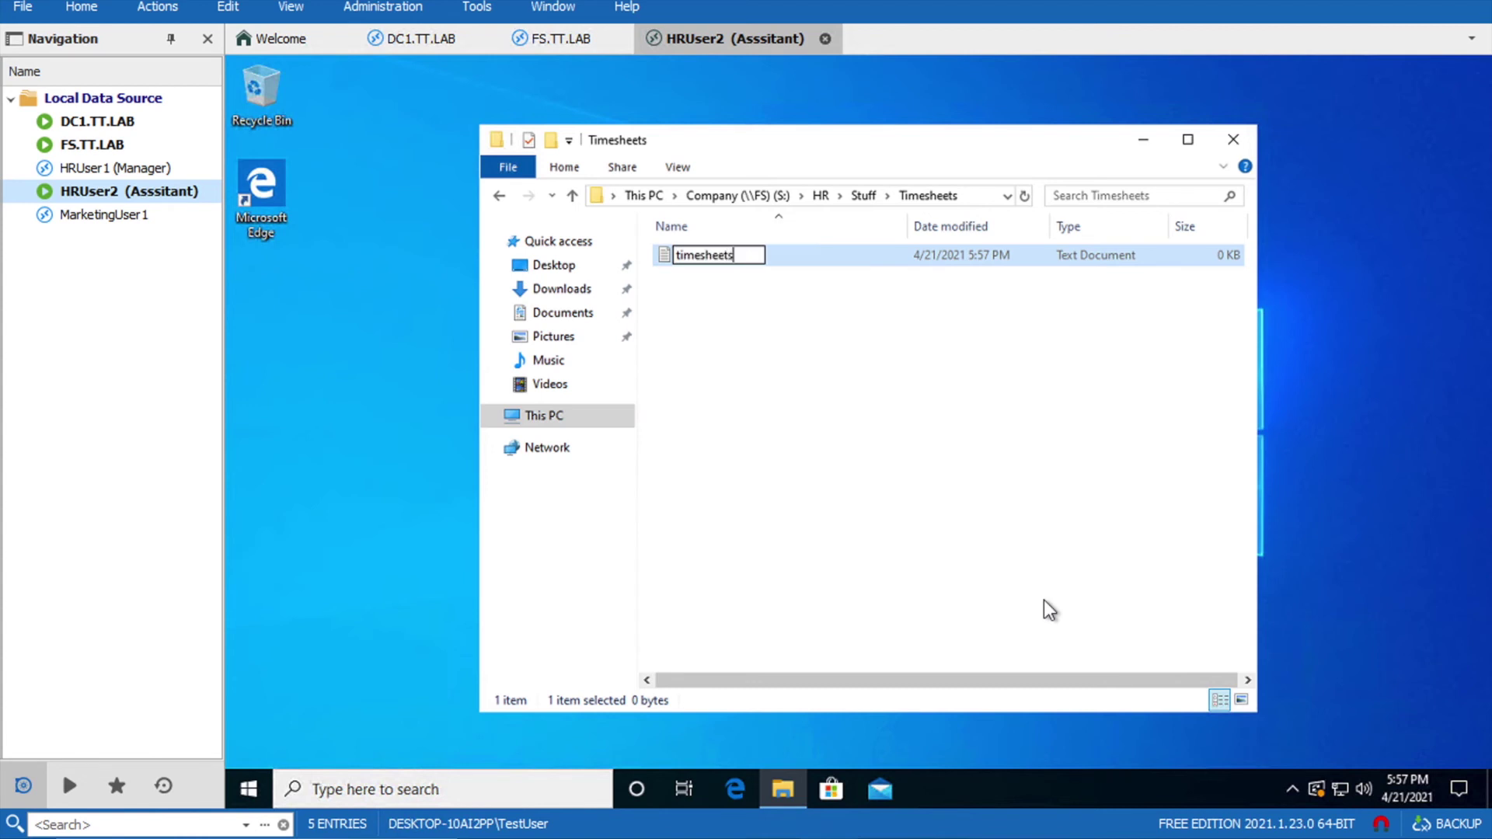
{"action": "key", "text": "BackSpace"}
{"action": "type", "text": "1"}
{"action": "key", "text": "Return"}
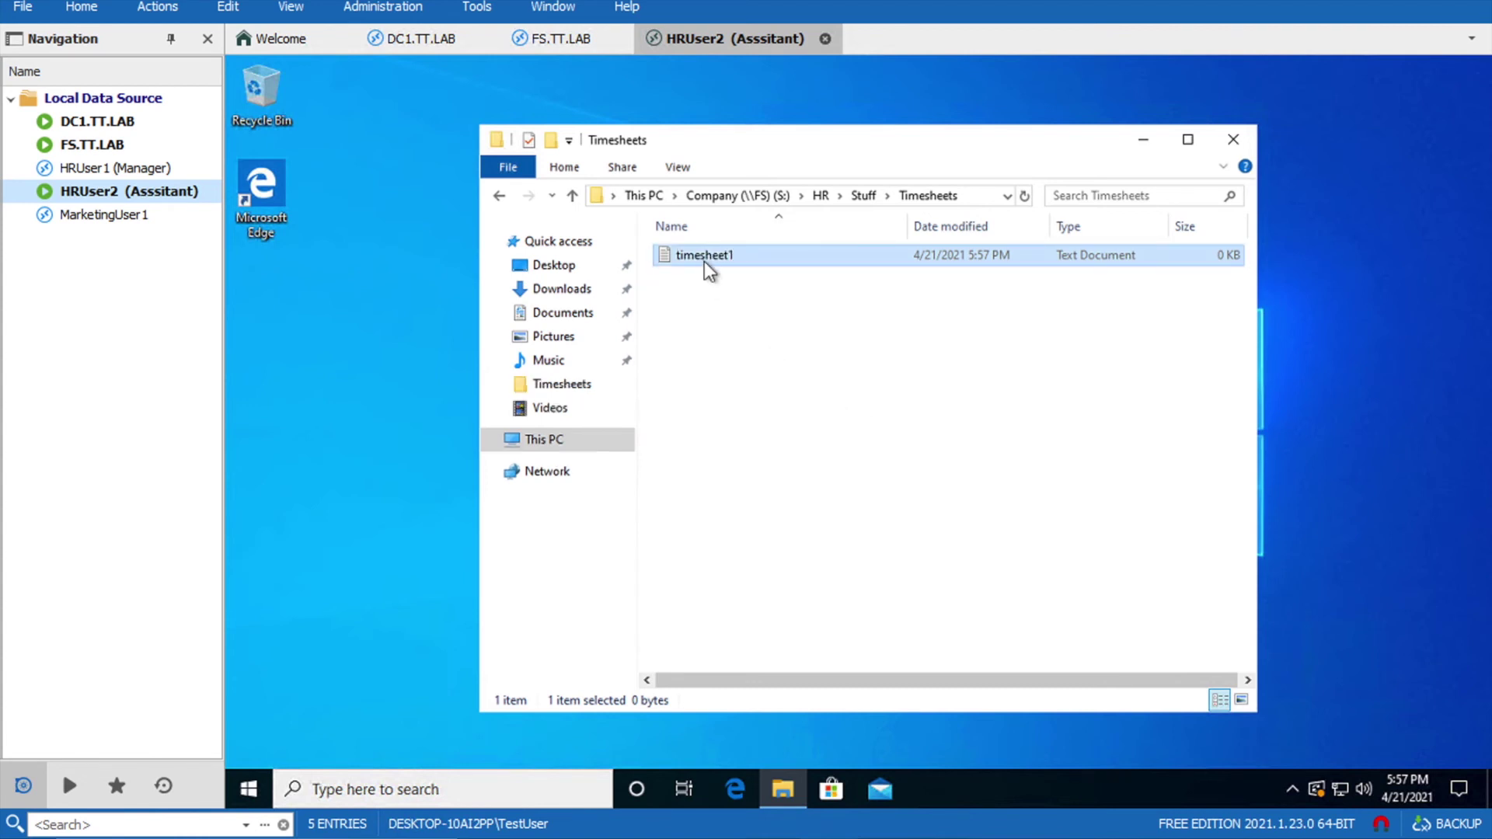
Step: Open timesheet1, enter the text Data1, and close the file with its changes saved
{"action": "right_click", "coordinate": [703, 258]}
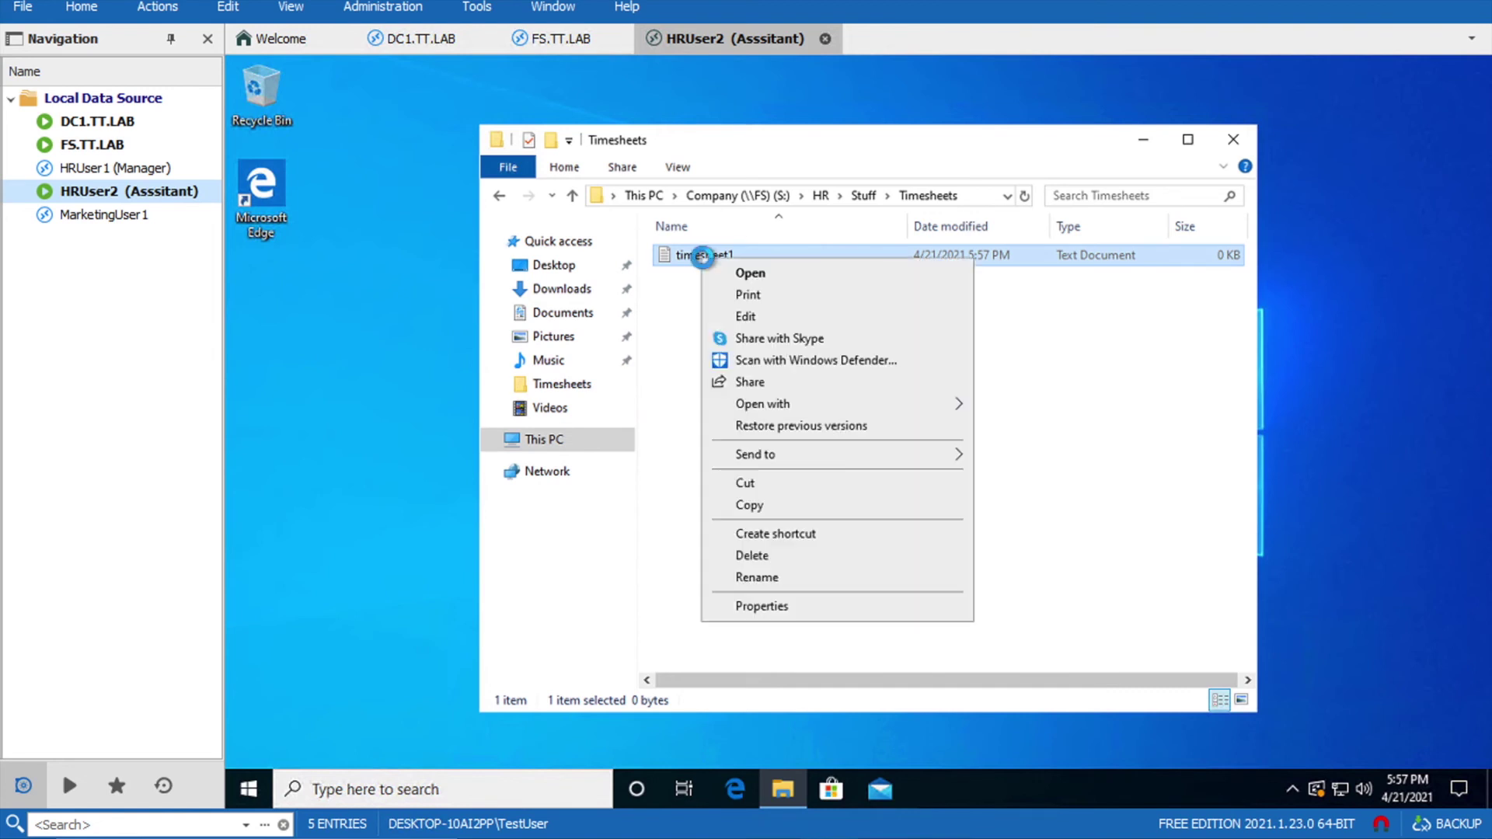
{"action": "left_click", "coordinate": [728, 270]}
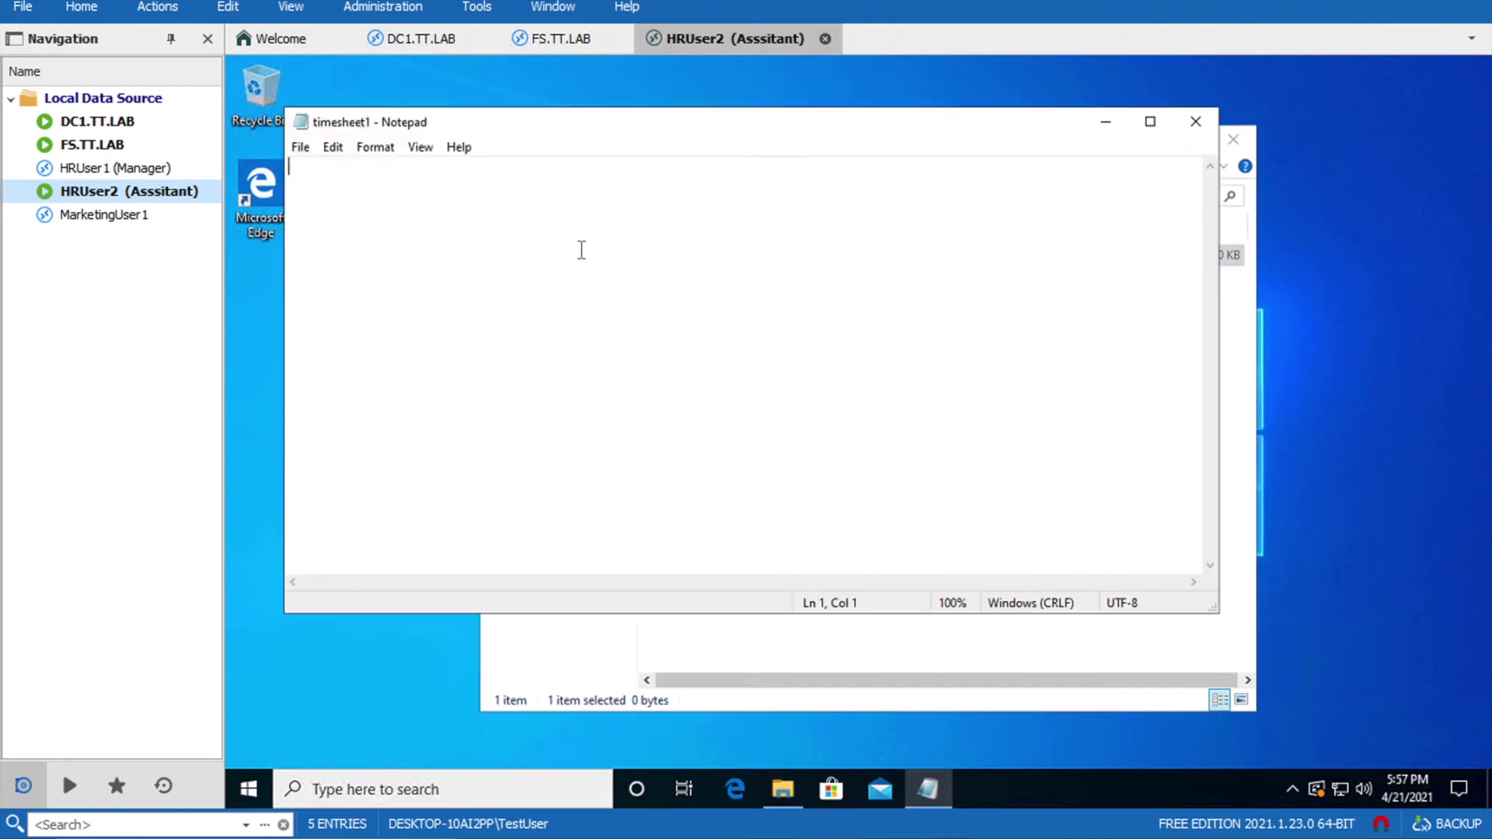
{"action": "type", "text": "Data1"}
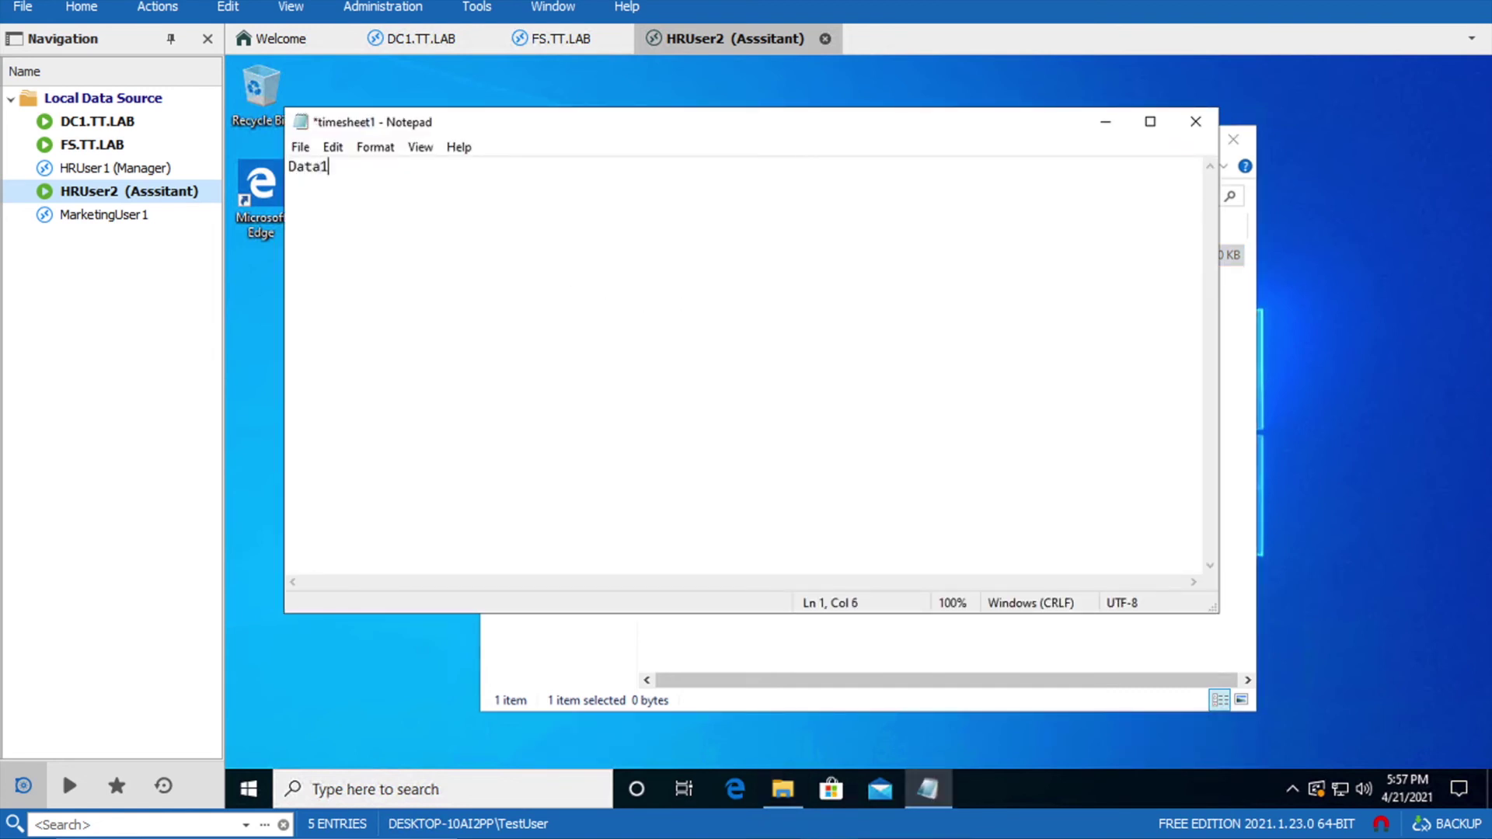
{"action": "left_click", "coordinate": [1196, 122]}
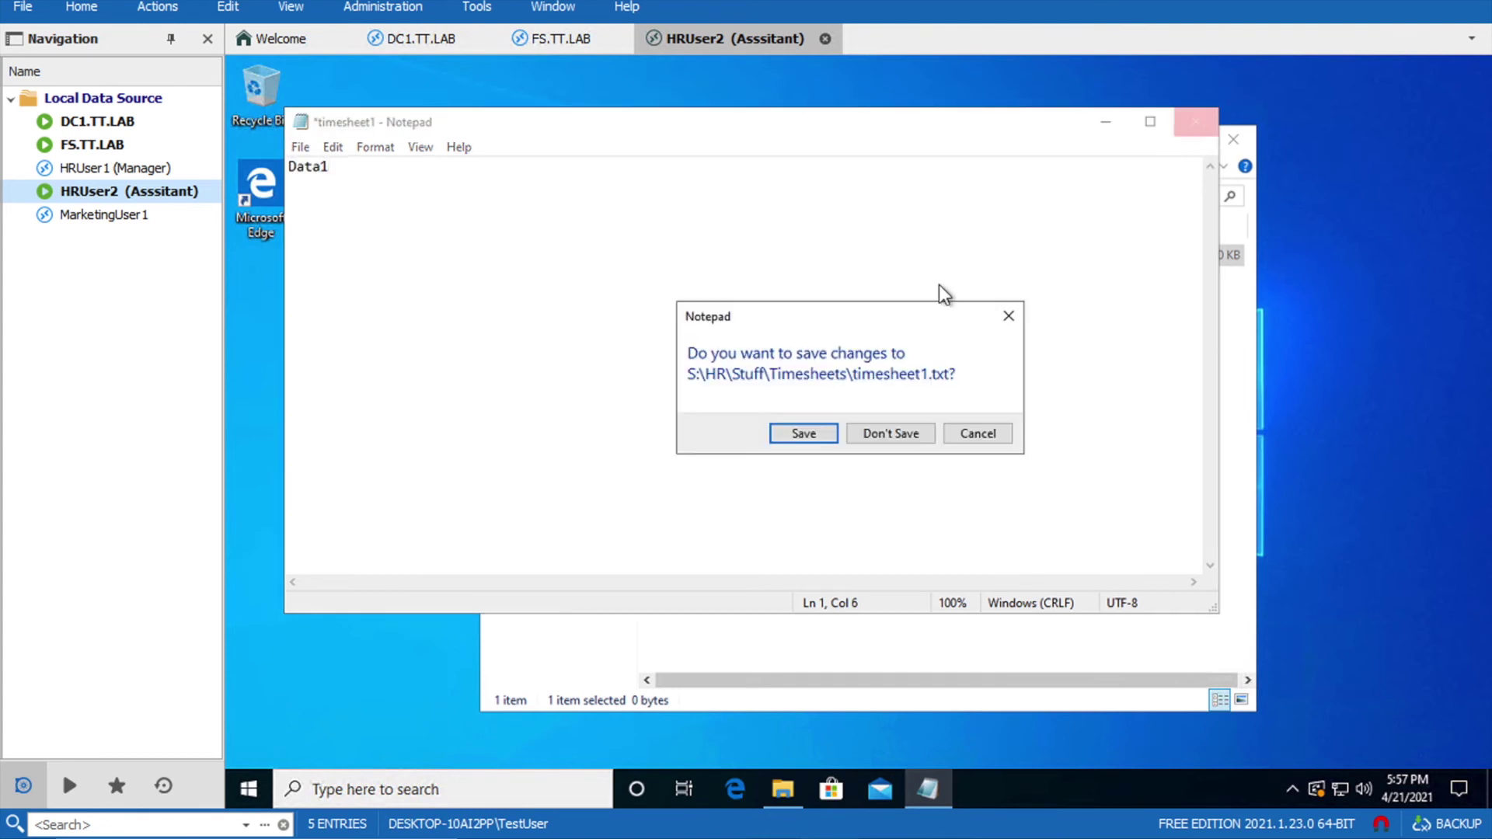
{"action": "left_click", "coordinate": [824, 439]}
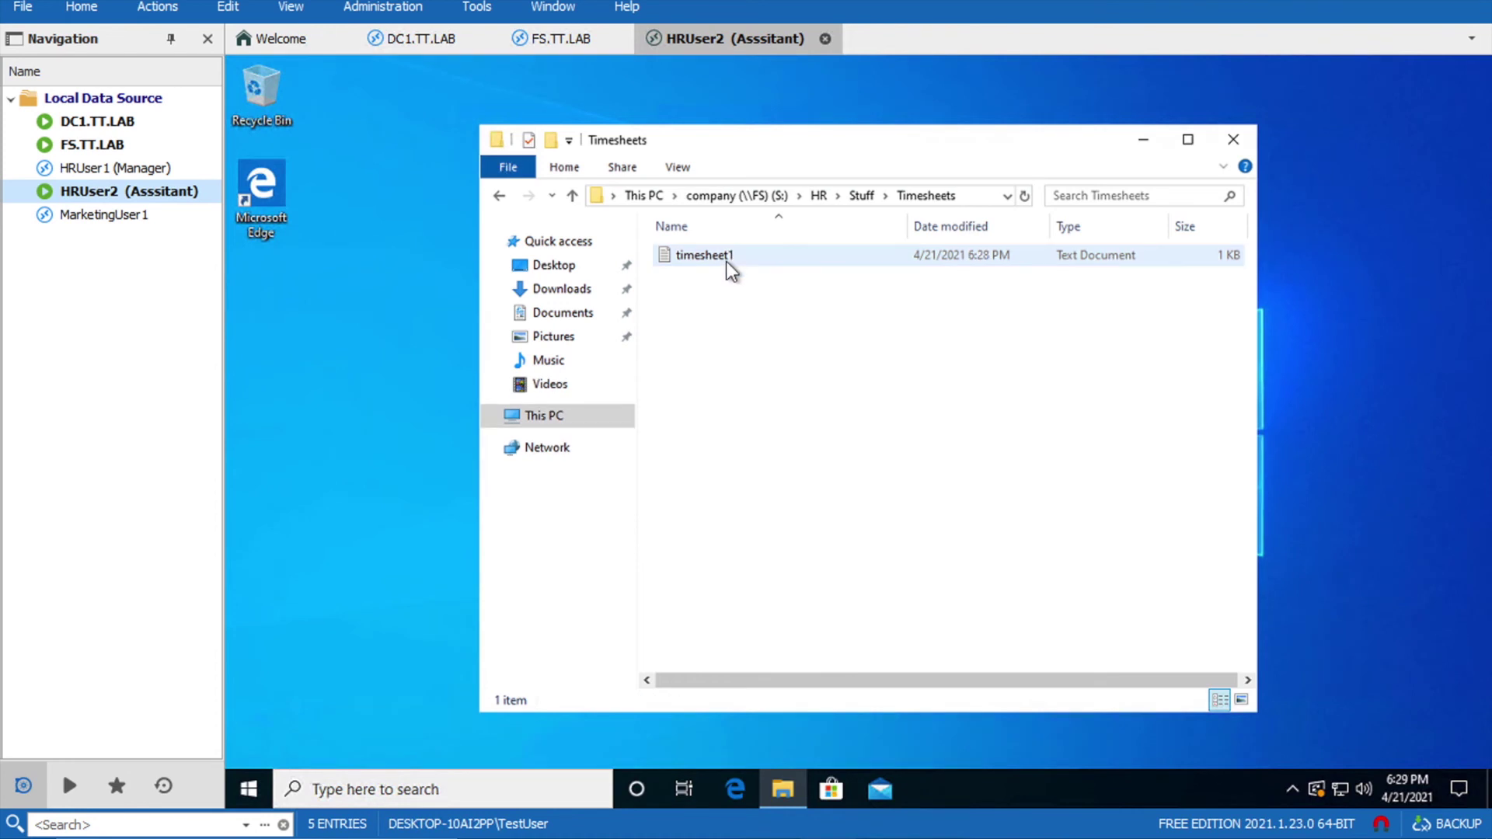
Step: Try to permanently delete timesheet1 from the Timesheets folder as HRUser2, and cancel the retry
{"action": "right_click", "coordinate": [726, 261]}
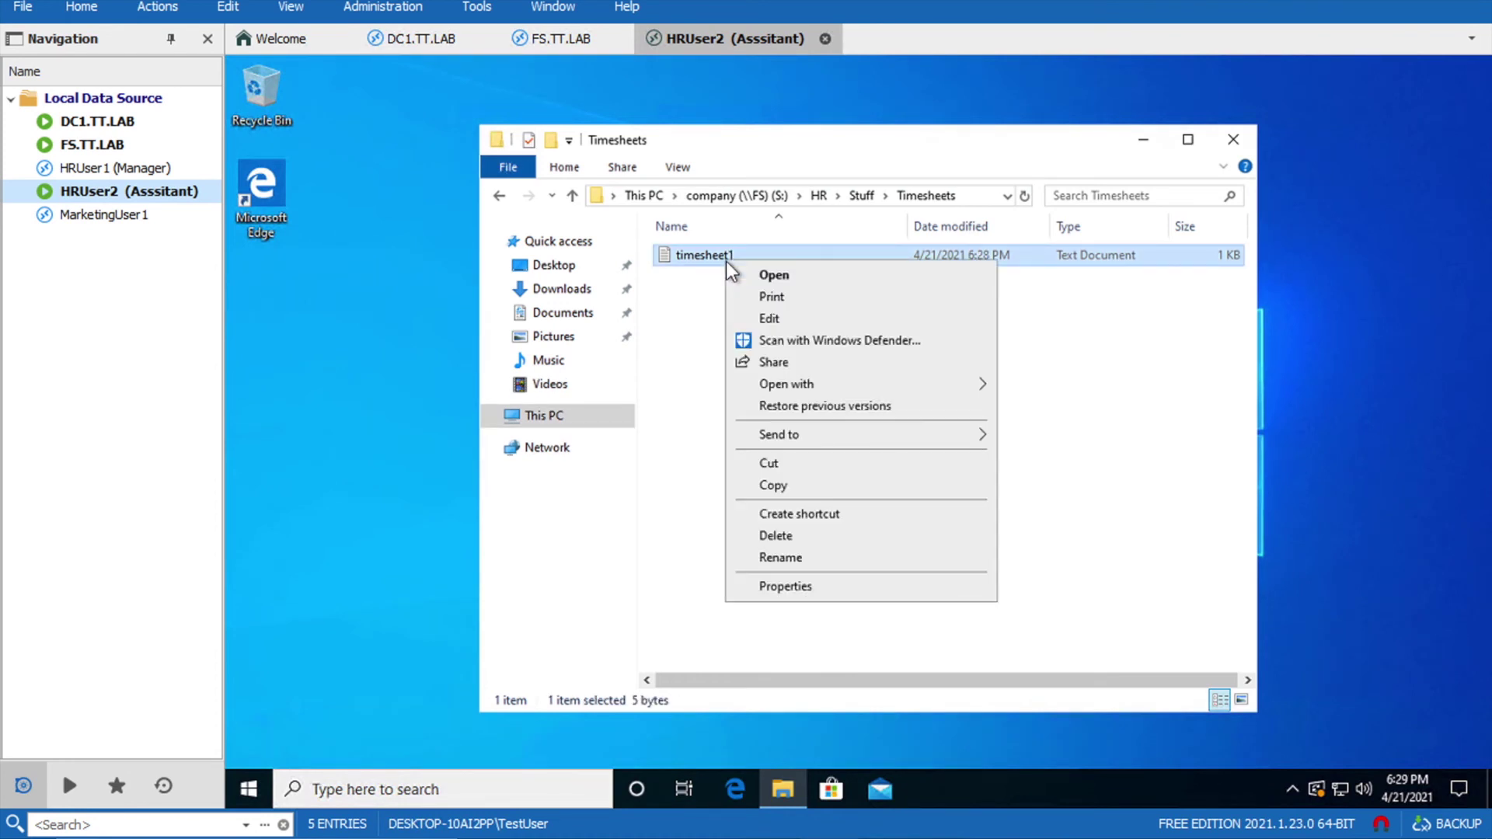
{"action": "left_click", "coordinate": [778, 535]}
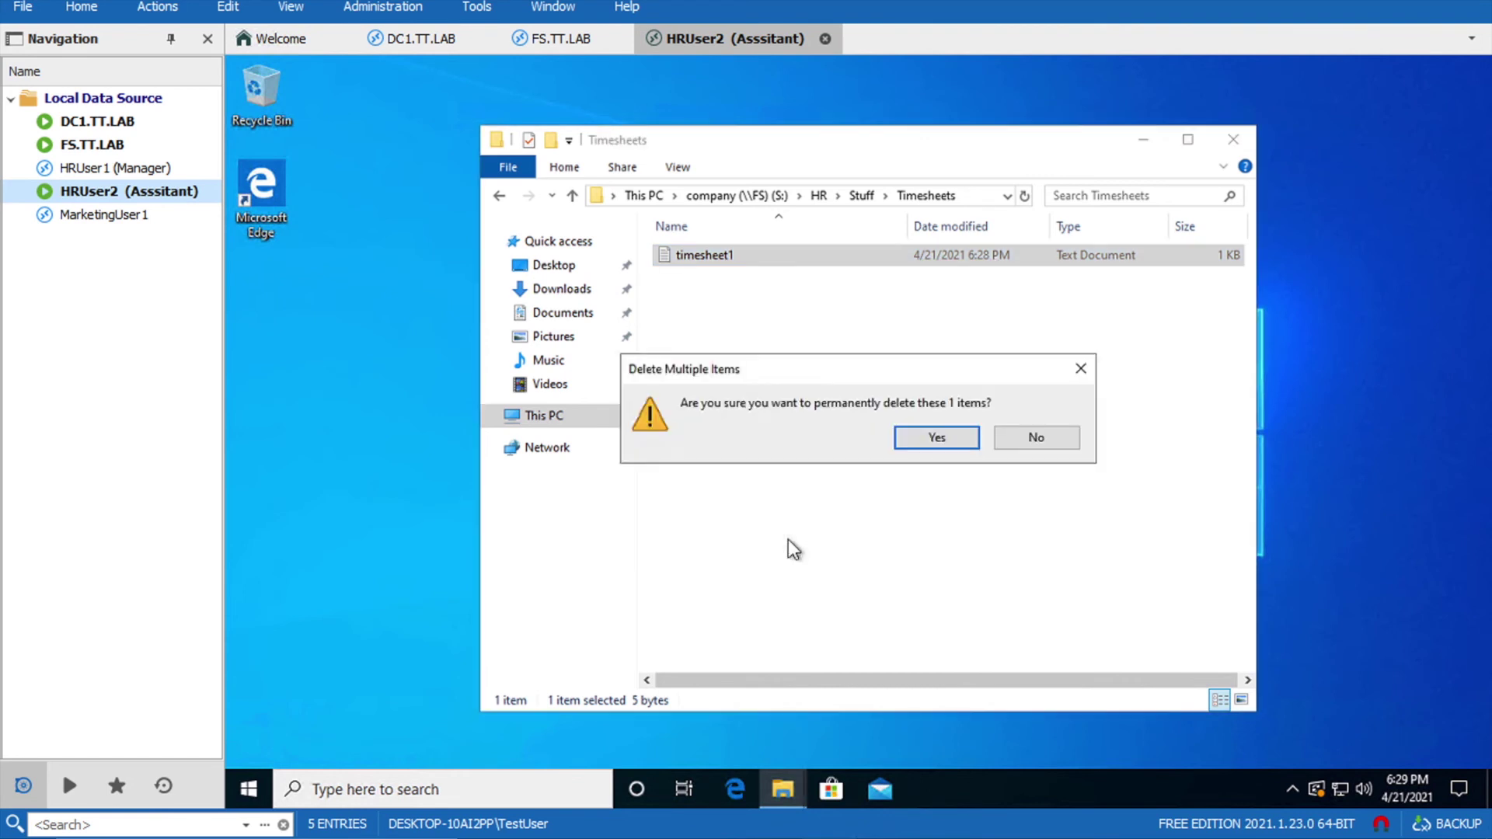
{"action": "left_click", "coordinate": [913, 436]}
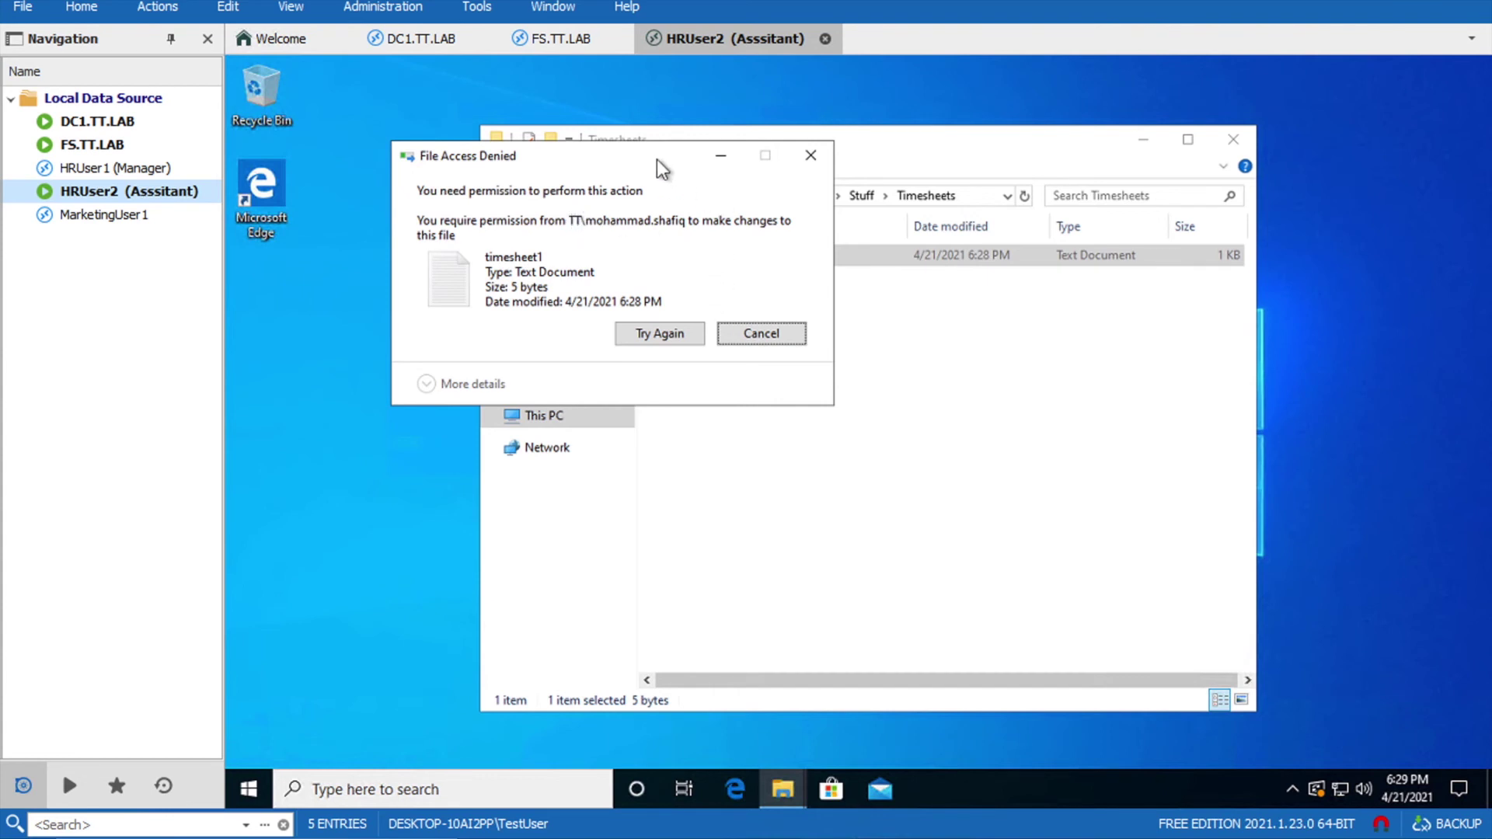
{"action": "left_click_drag", "start_coordinate": [655, 157], "coordinate": [760, 208]}
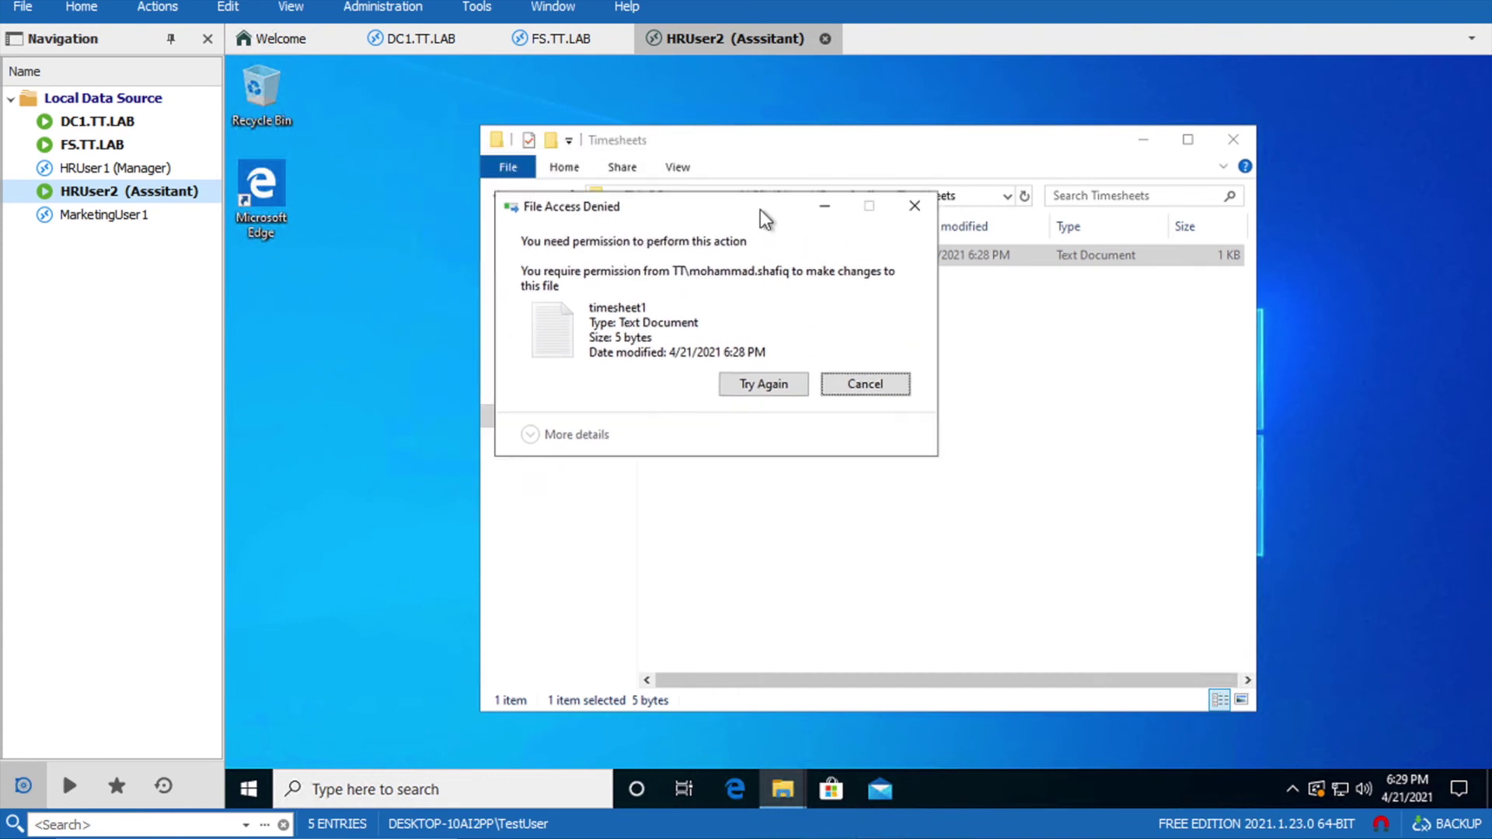
{"action": "left_click", "coordinate": [883, 385]}
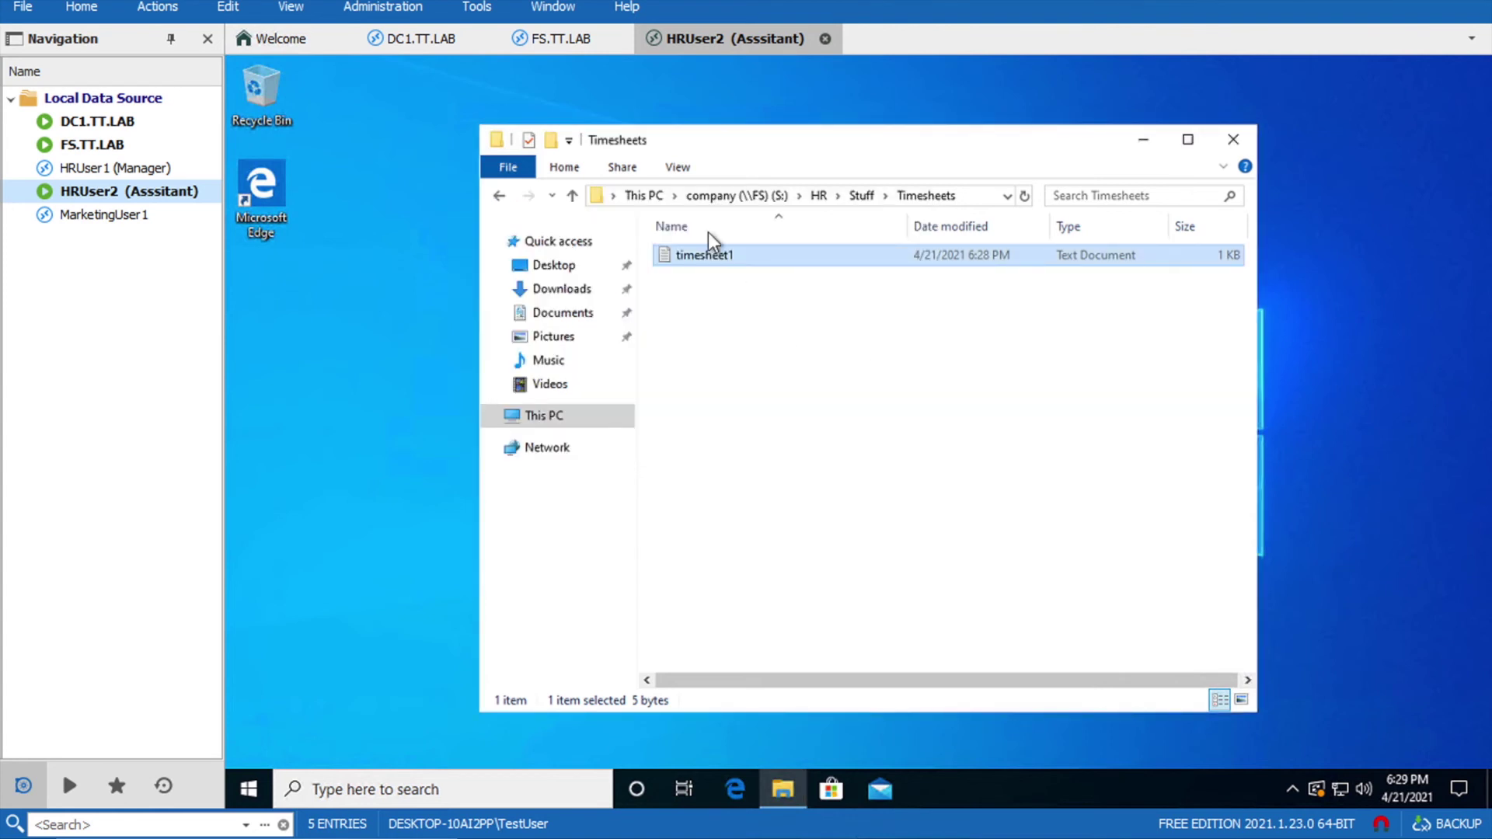
Step: Go back to the Company share root, switch to the HRUser1 (Manager) session, and open the share's HR folder there
{"action": "left_click", "coordinate": [704, 201]}
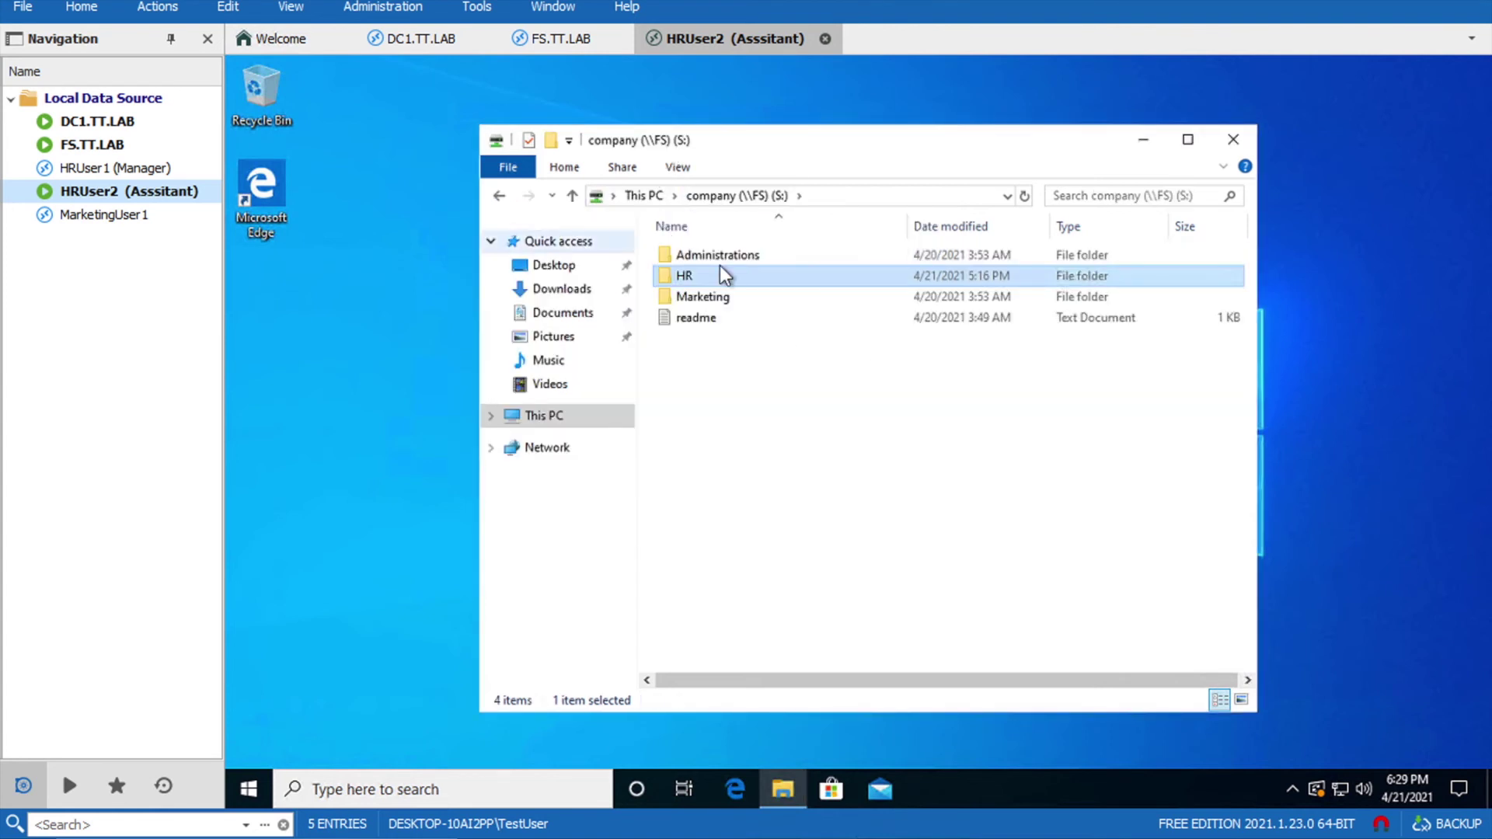
{"action": "left_click", "coordinate": [151, 171]}
{"action": "double_click", "coordinate": [150, 166]}
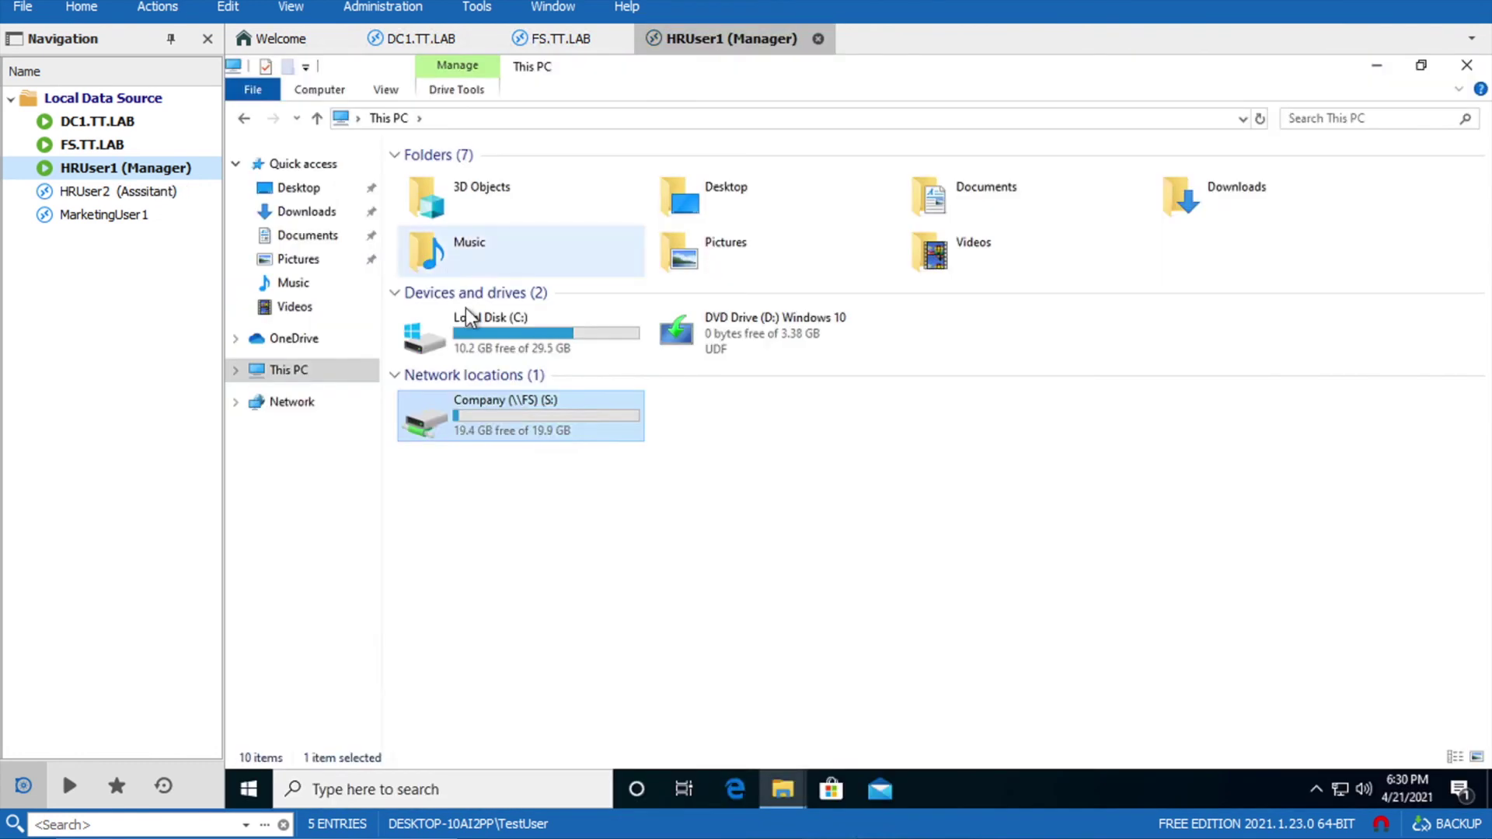
{"action": "double_click", "coordinate": [441, 420]}
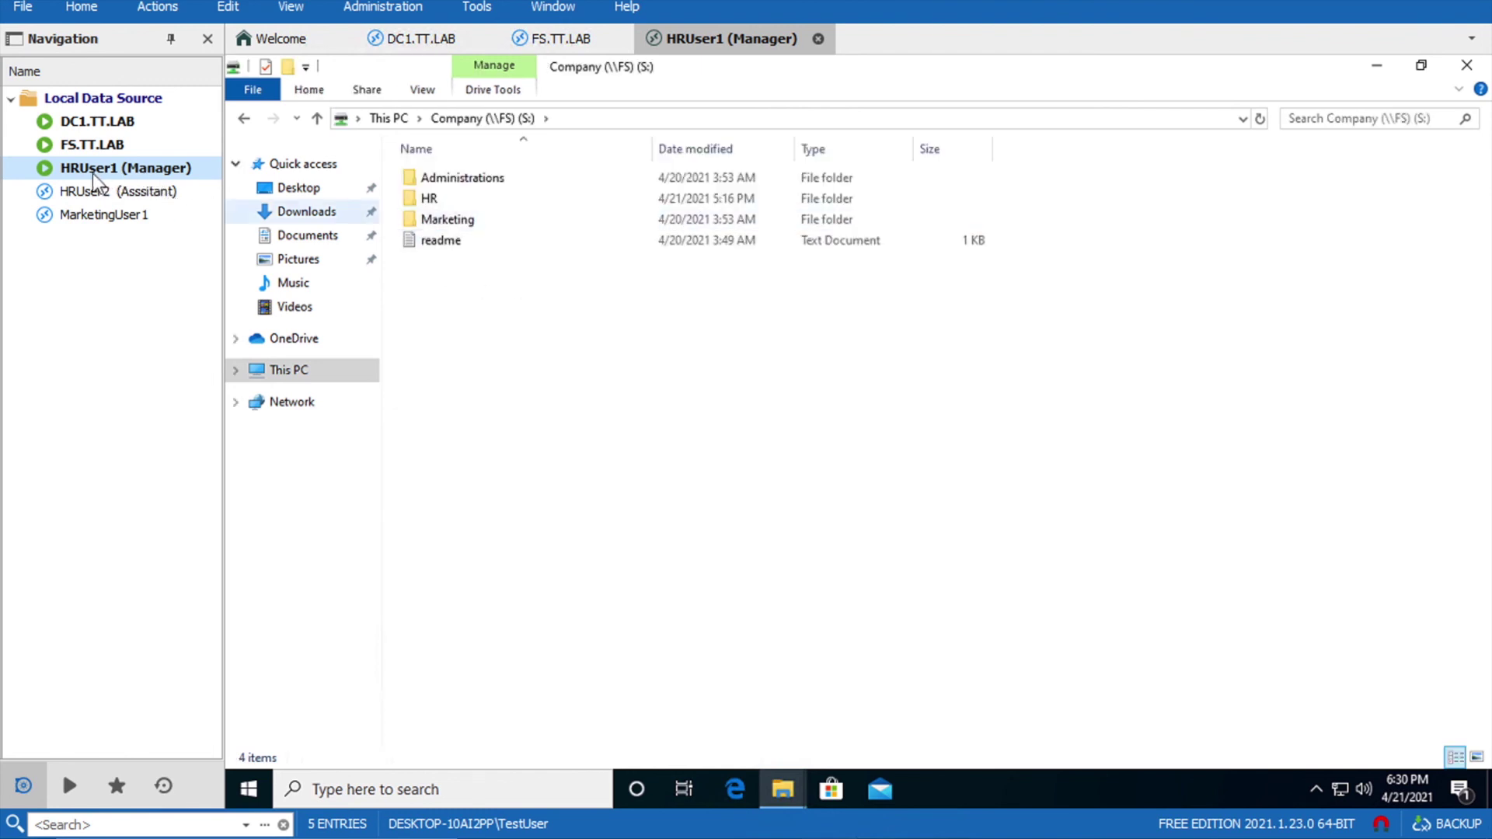
{"action": "double_click", "coordinate": [428, 199]}
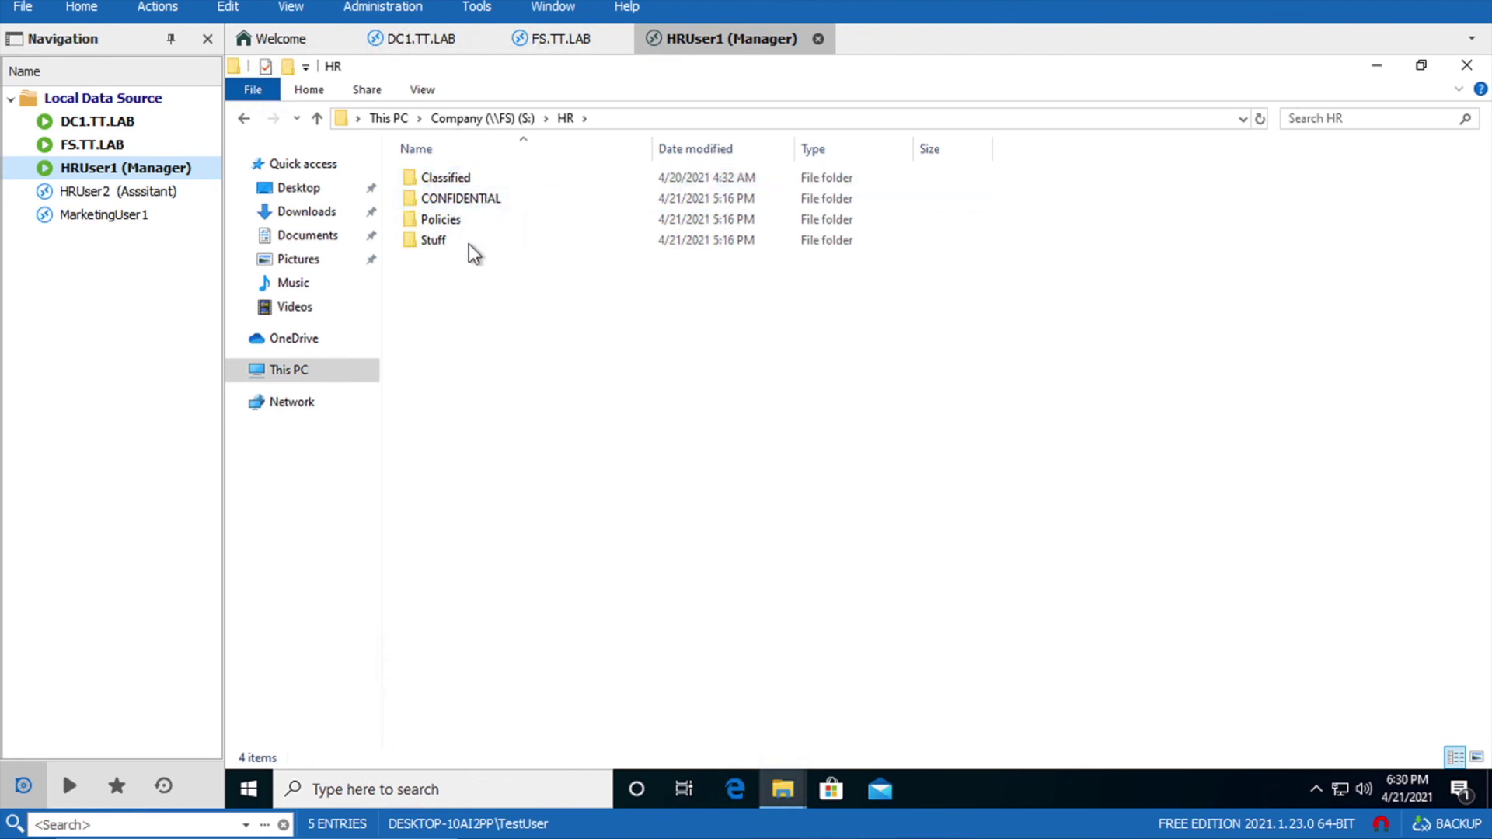
Step: Check which HR subfolders the manager can see, and go through Stuff into Timesheets to the timesheet1 file
{"action": "left_click", "coordinate": [473, 179]}
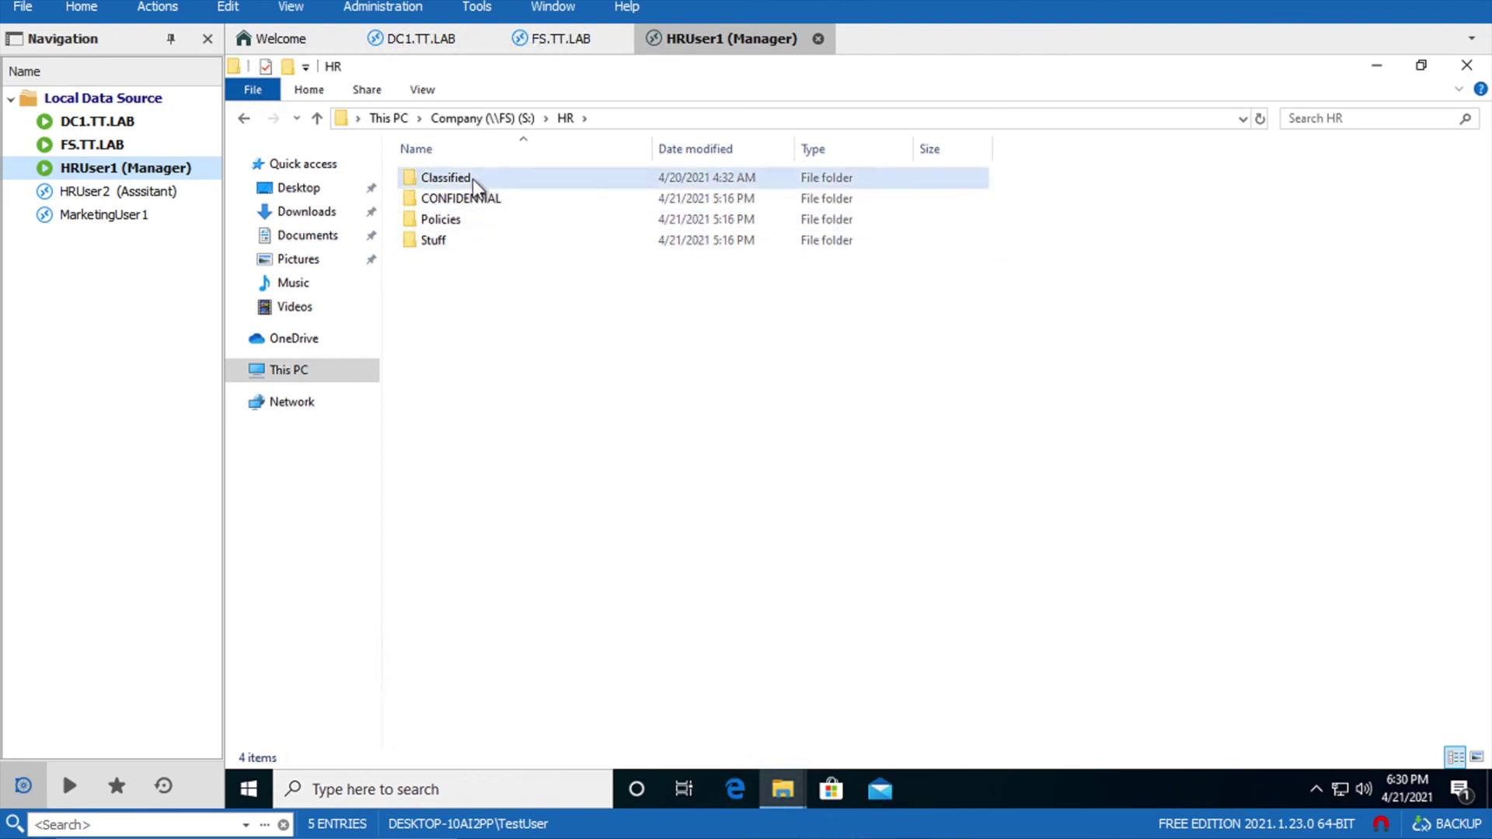
{"action": "left_click", "coordinate": [488, 199]}
{"action": "left_click", "coordinate": [464, 217]}
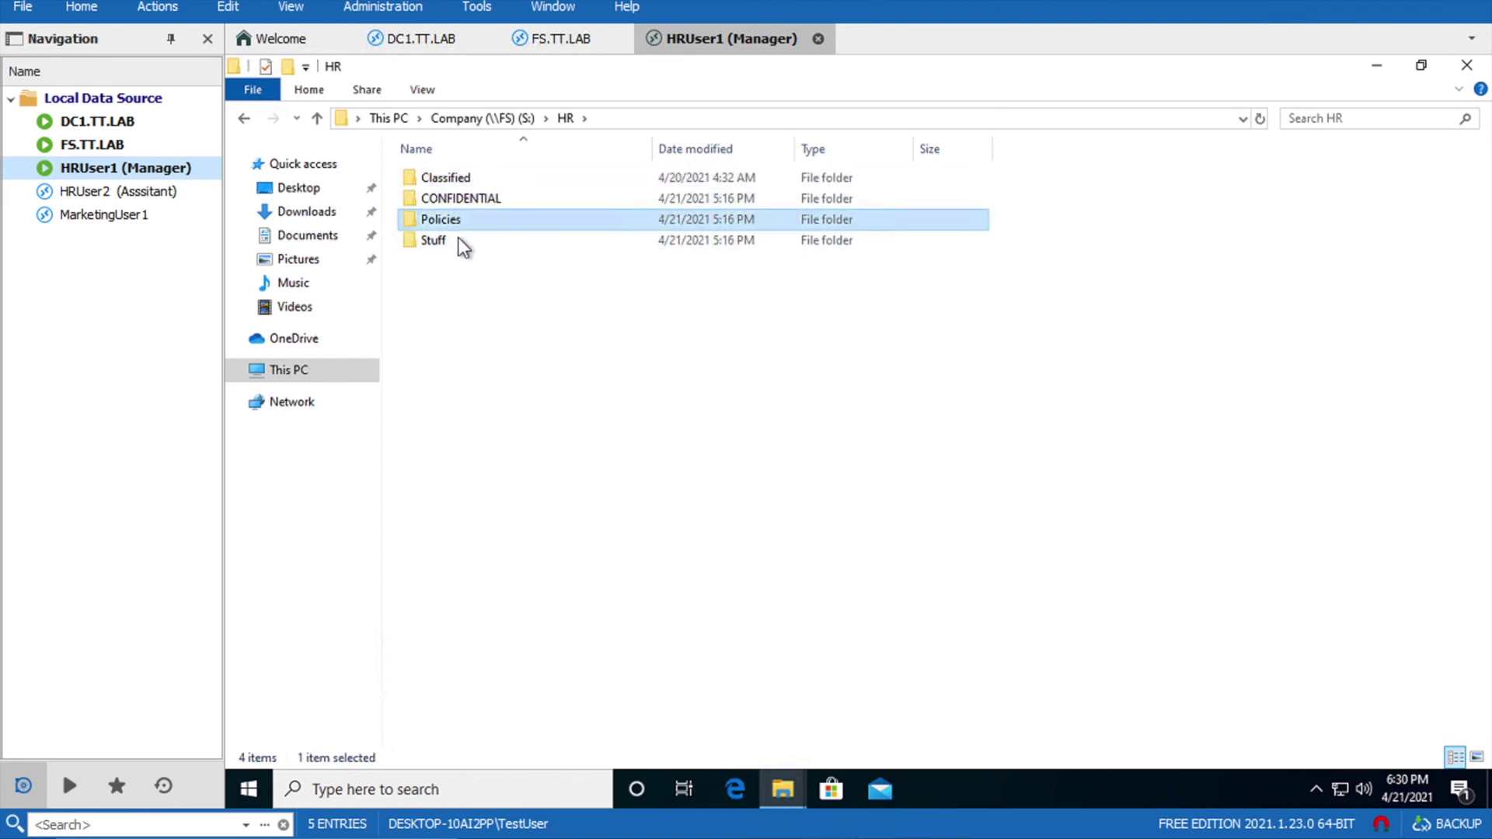
{"action": "left_click", "coordinate": [455, 239]}
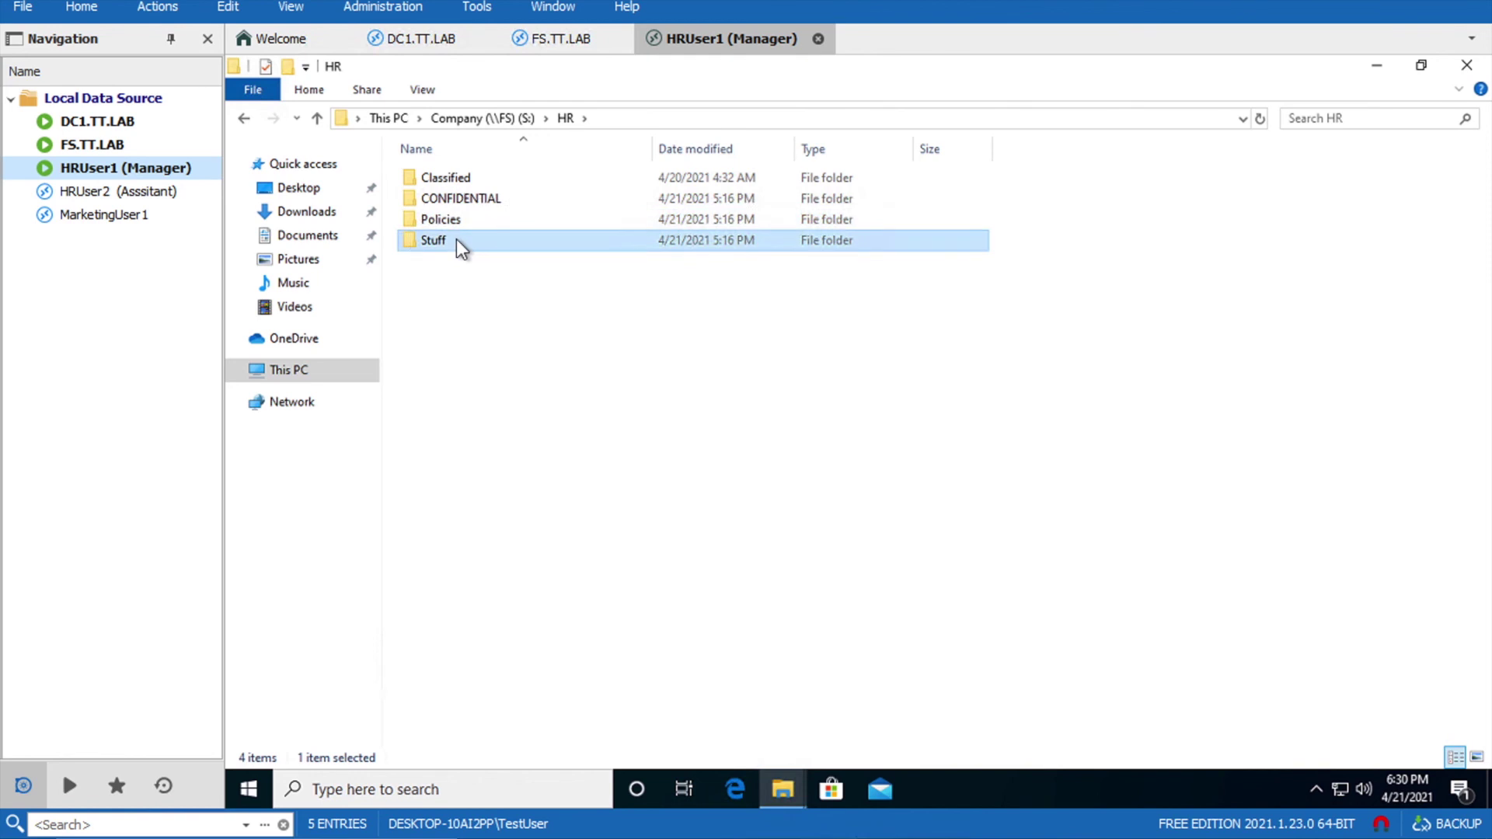
{"action": "double_click", "coordinate": [456, 240]}
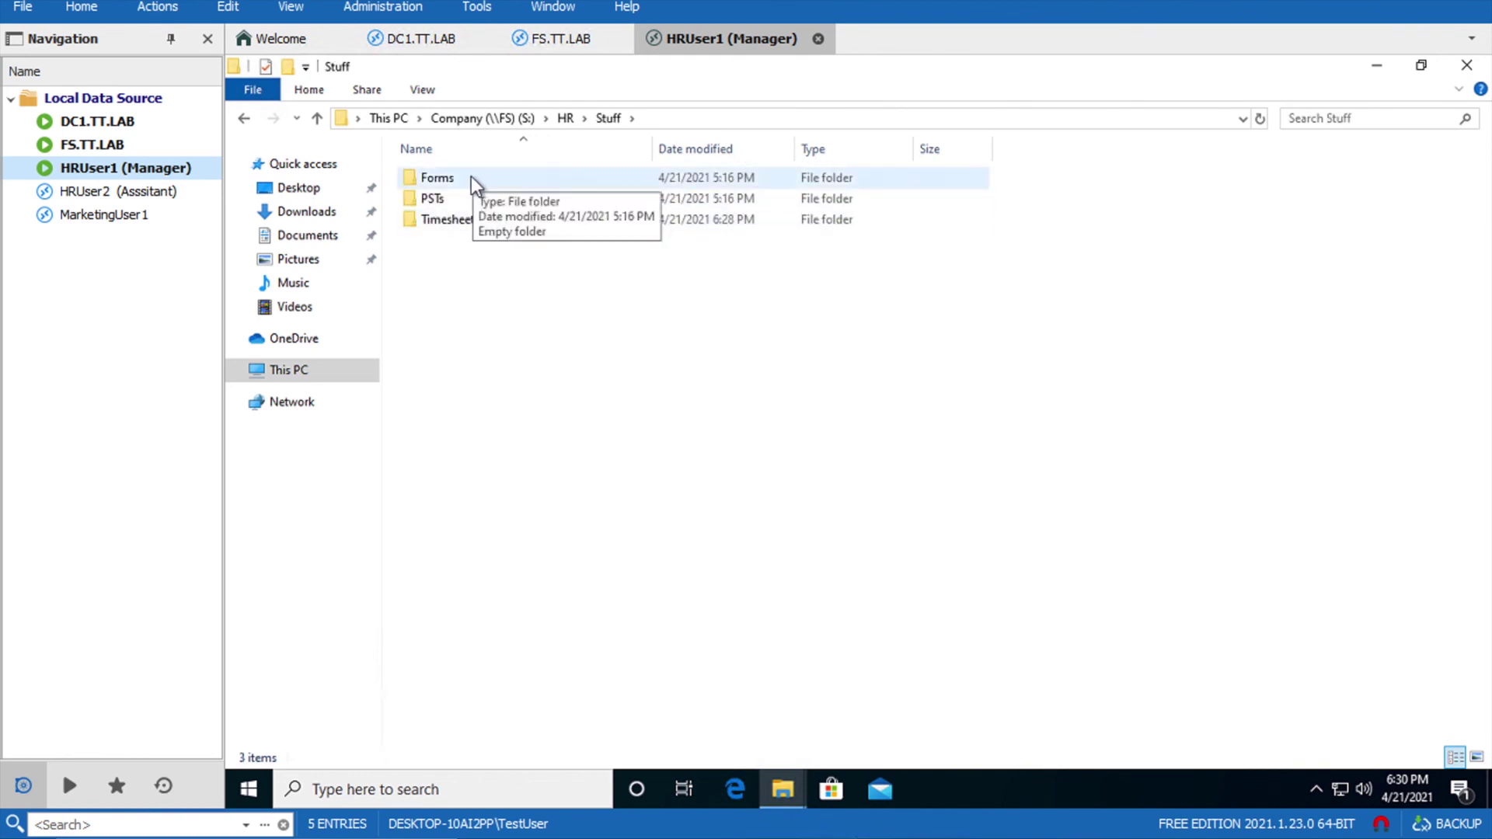
{"action": "double_click", "coordinate": [473, 220]}
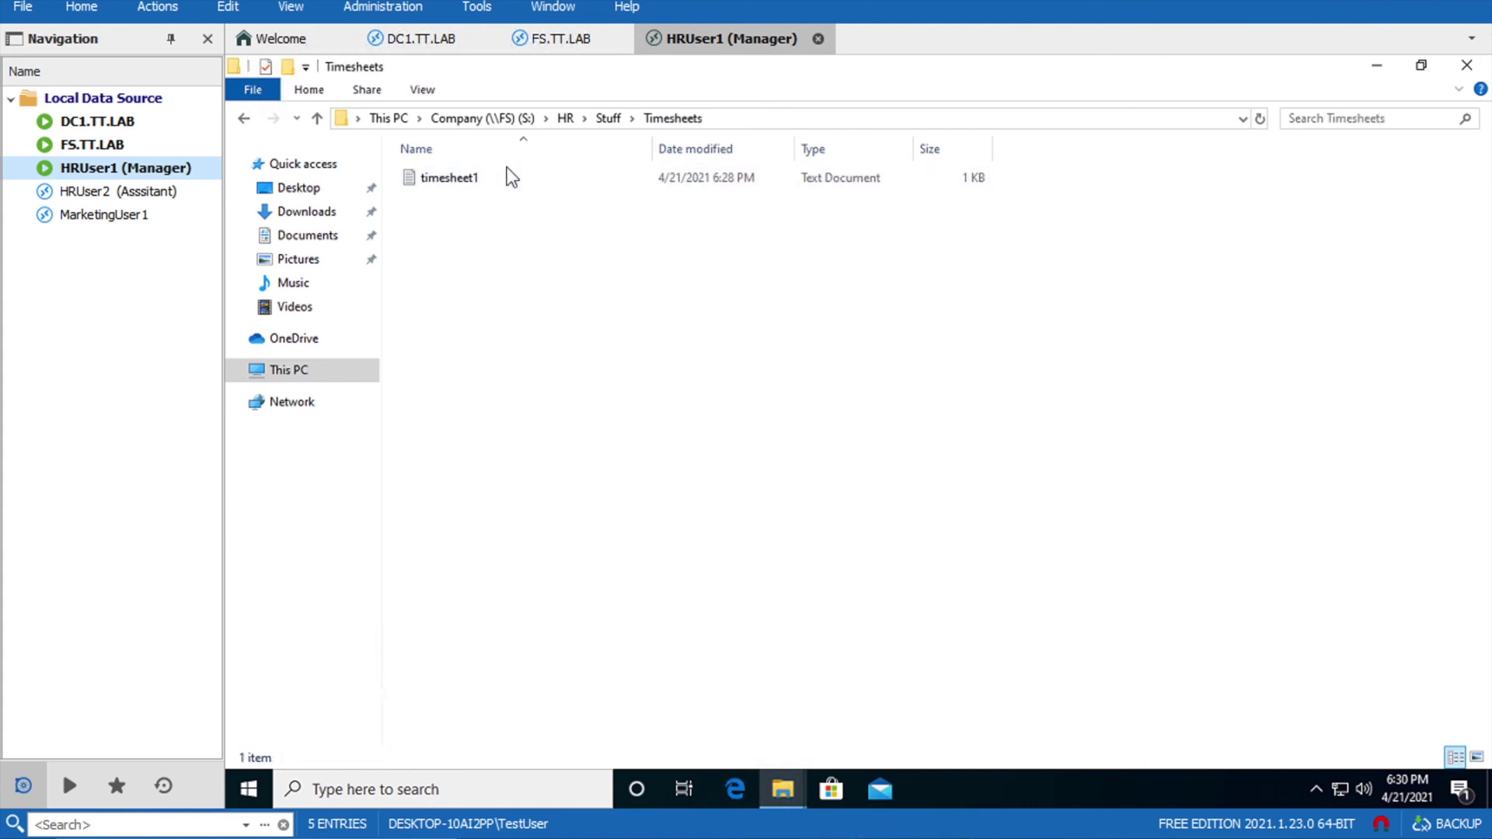
{"action": "left_click", "coordinate": [486, 182]}
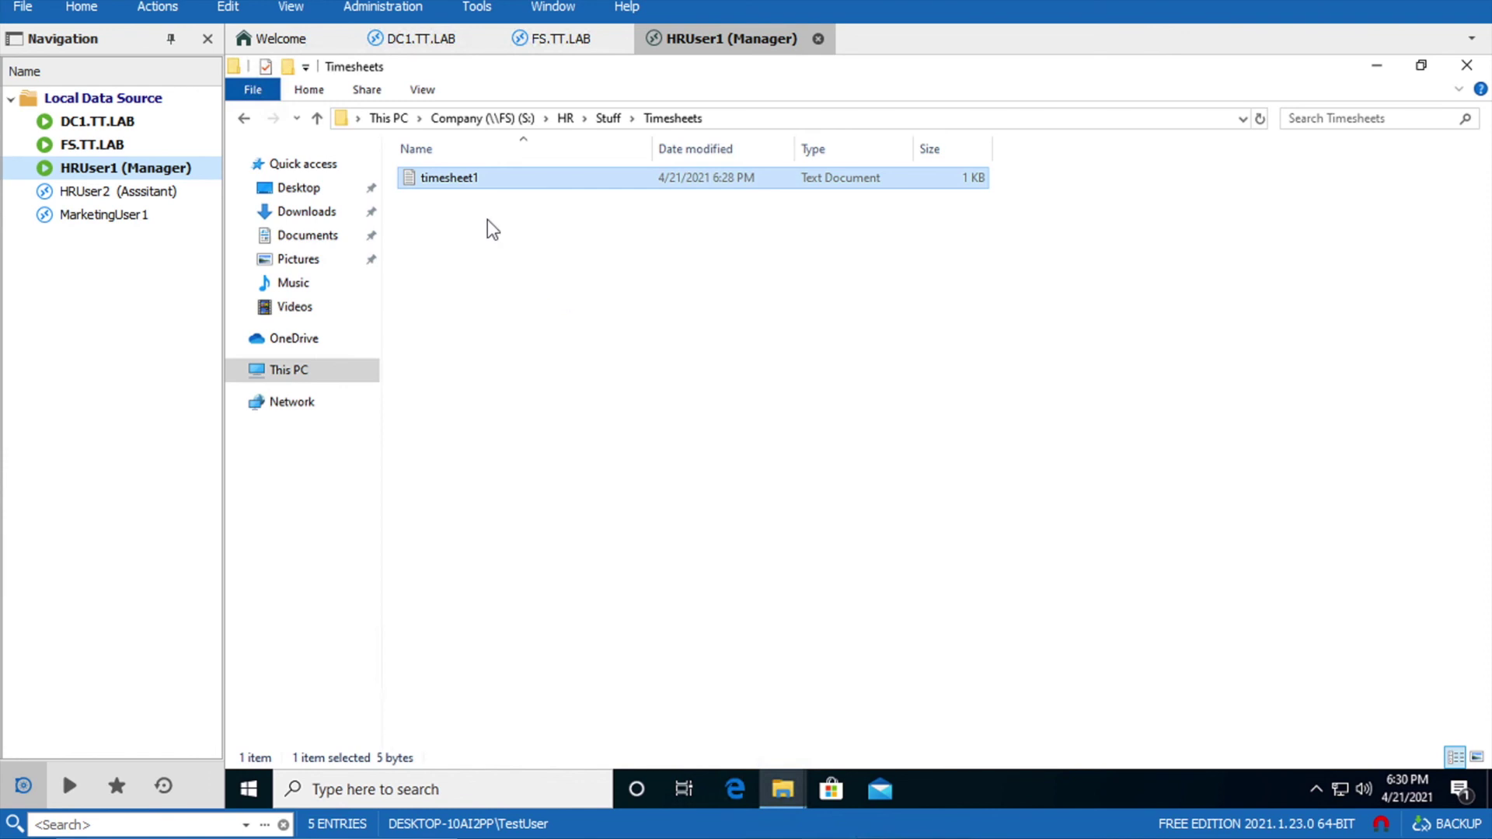
Step: Switch back to the HRUser2 session and browse the Company share through HR and Stuff into Timesheets
{"action": "double_click", "coordinate": [140, 200]}
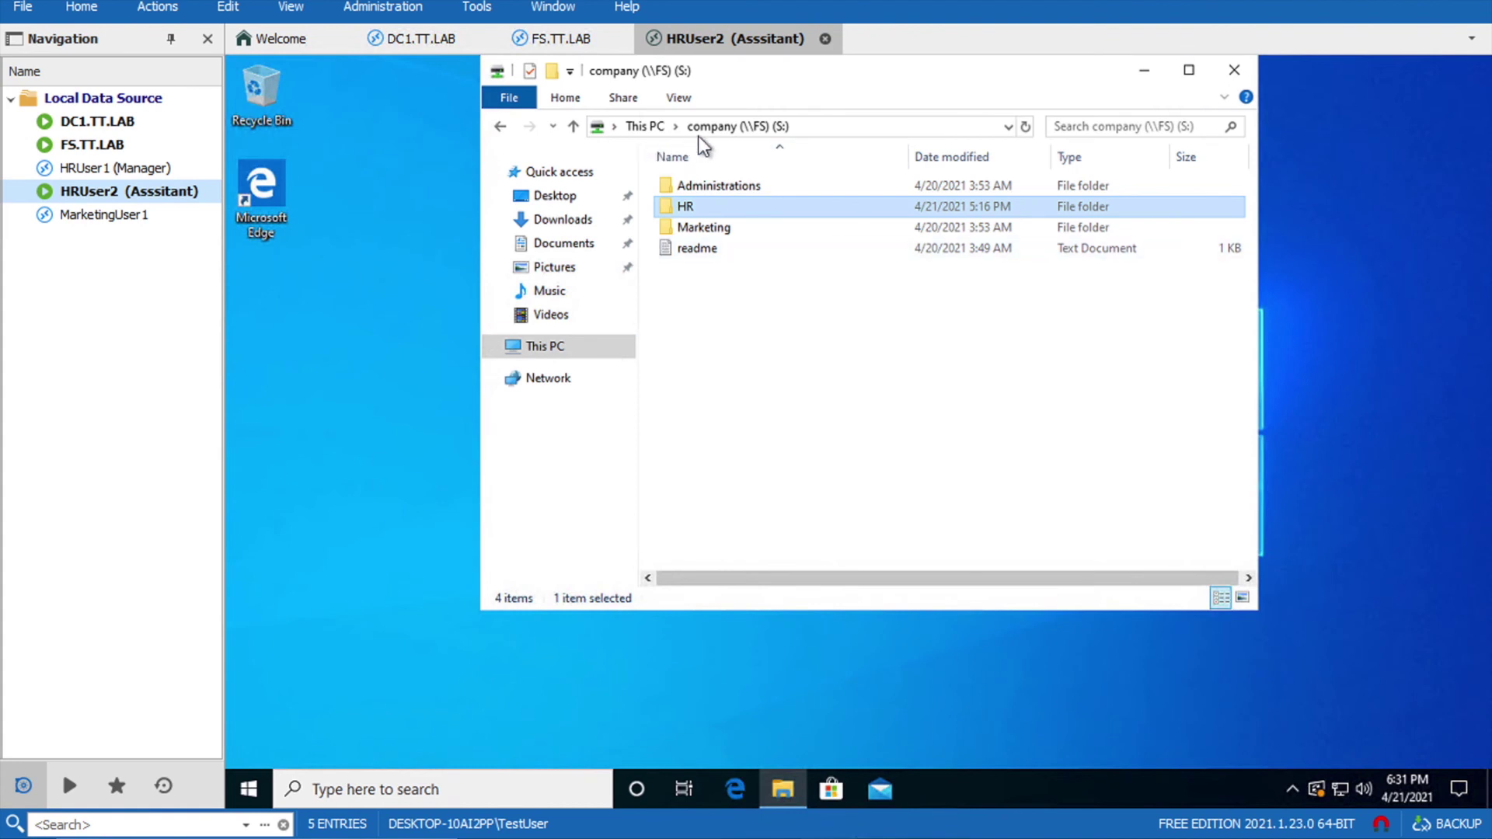
{"action": "left_click", "coordinate": [723, 128]}
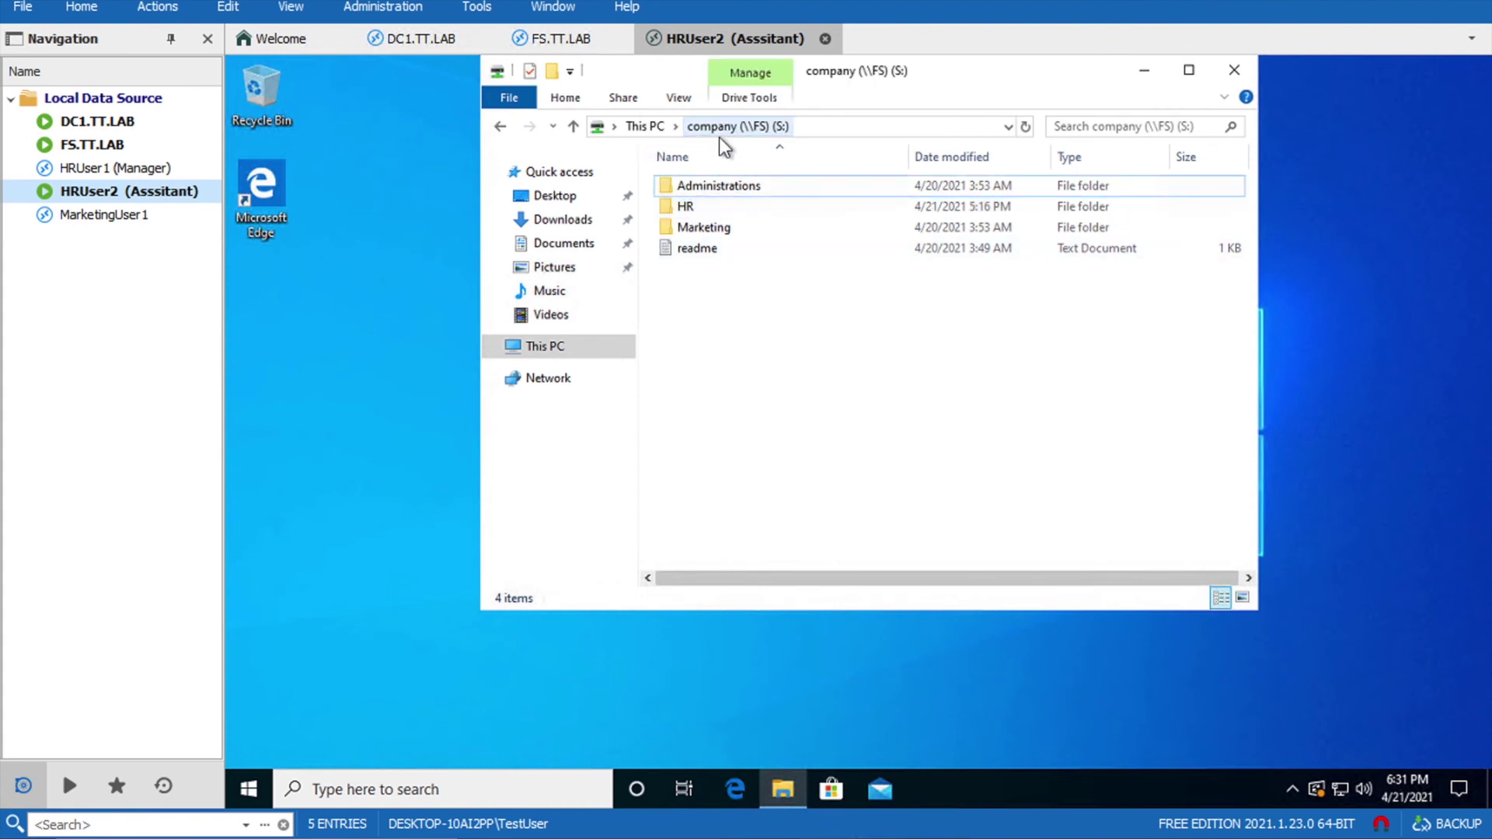
{"action": "double_click", "coordinate": [688, 207]}
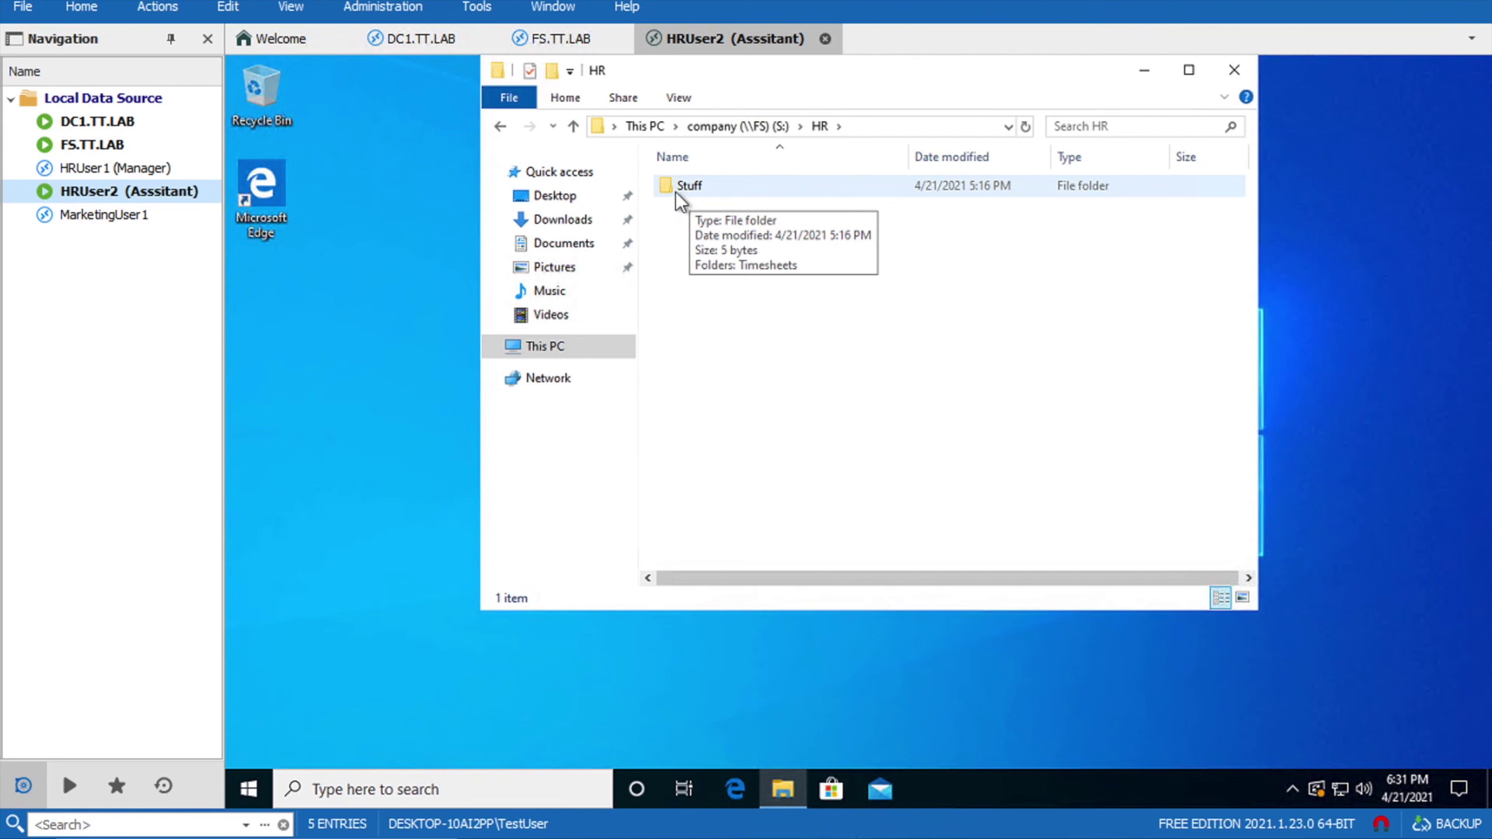
{"action": "double_click", "coordinate": [679, 194]}
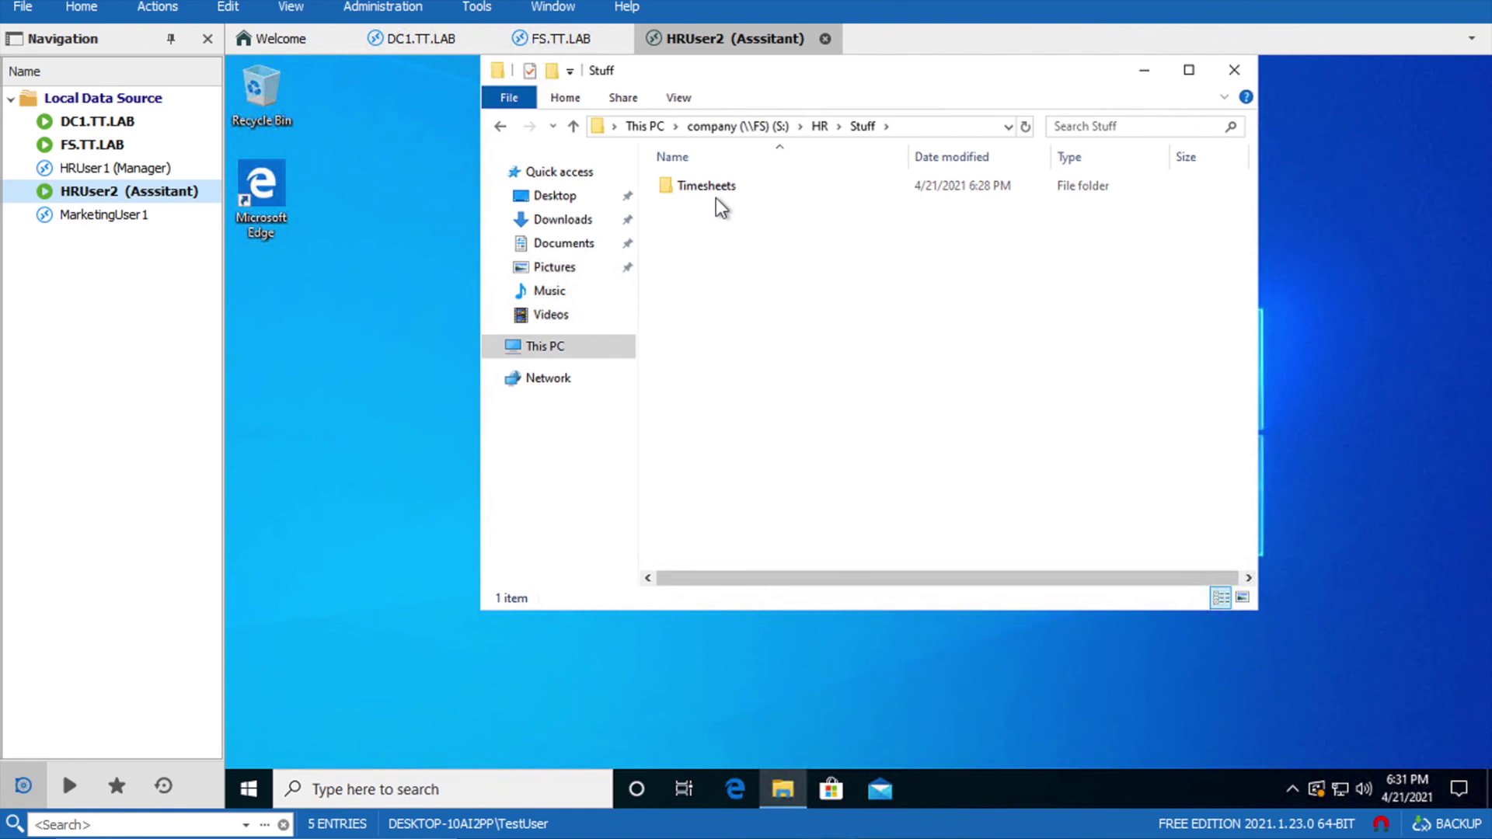
{"action": "mouse_move", "coordinate": [723, 203]}
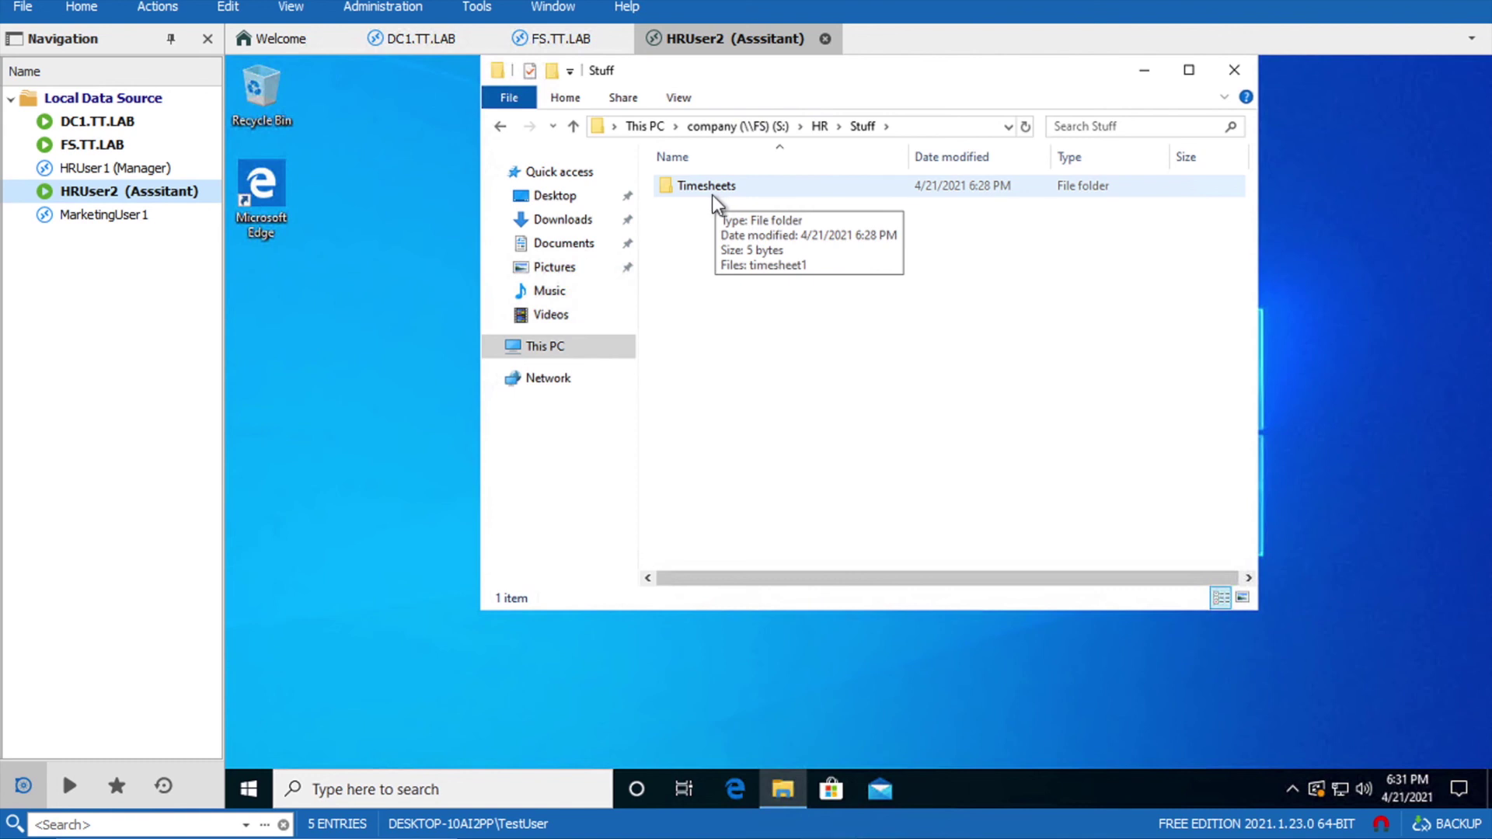
{"action": "double_click", "coordinate": [690, 191]}
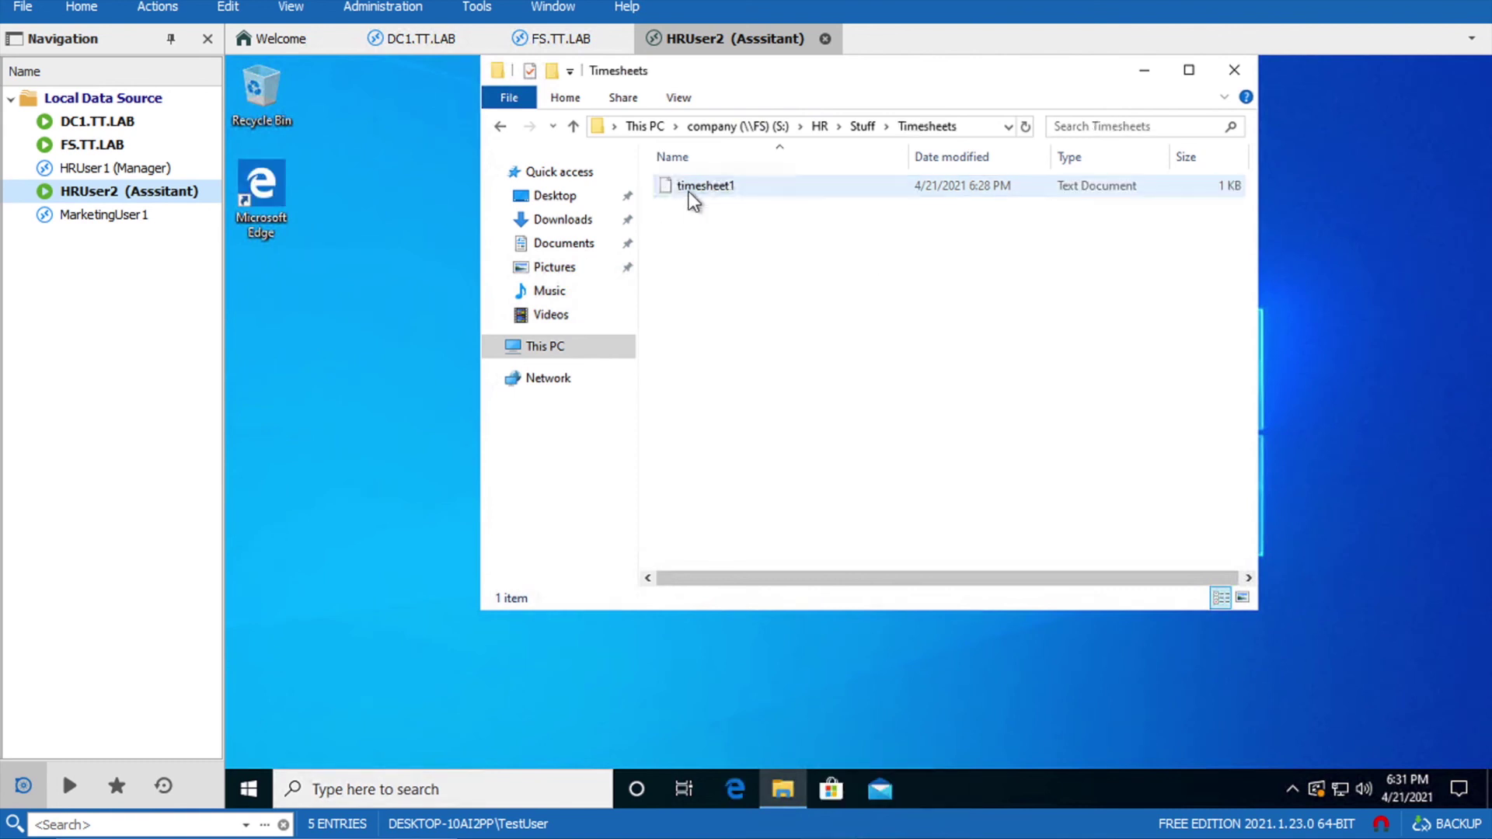
Step: Repeat the deletion attempt on timesheet1 to test HRUser2's delete rights, and cancel the retry
{"action": "mouse_move", "coordinate": [703, 193]}
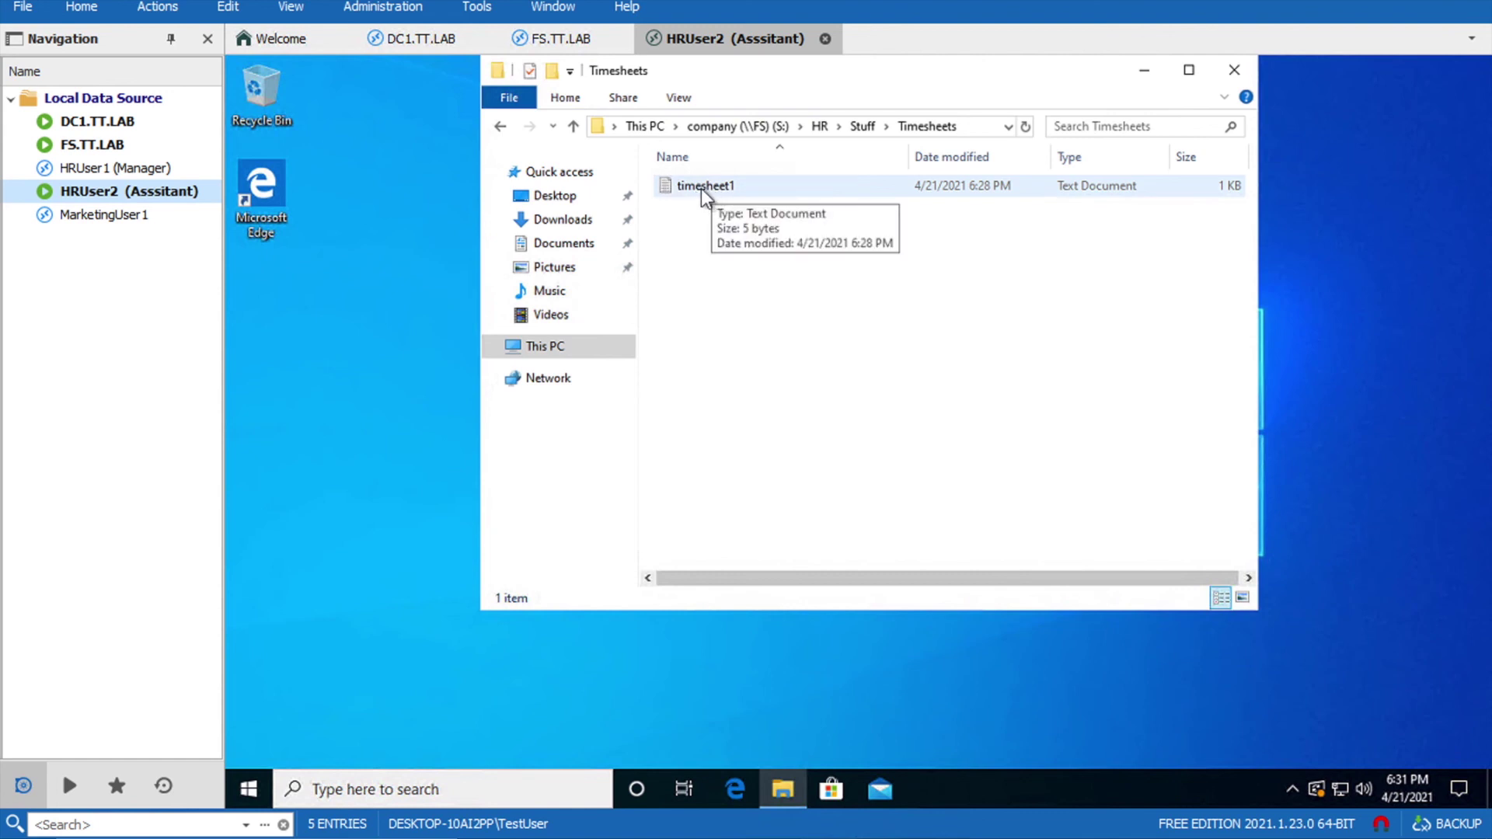
{"action": "right_click", "coordinate": [684, 187]}
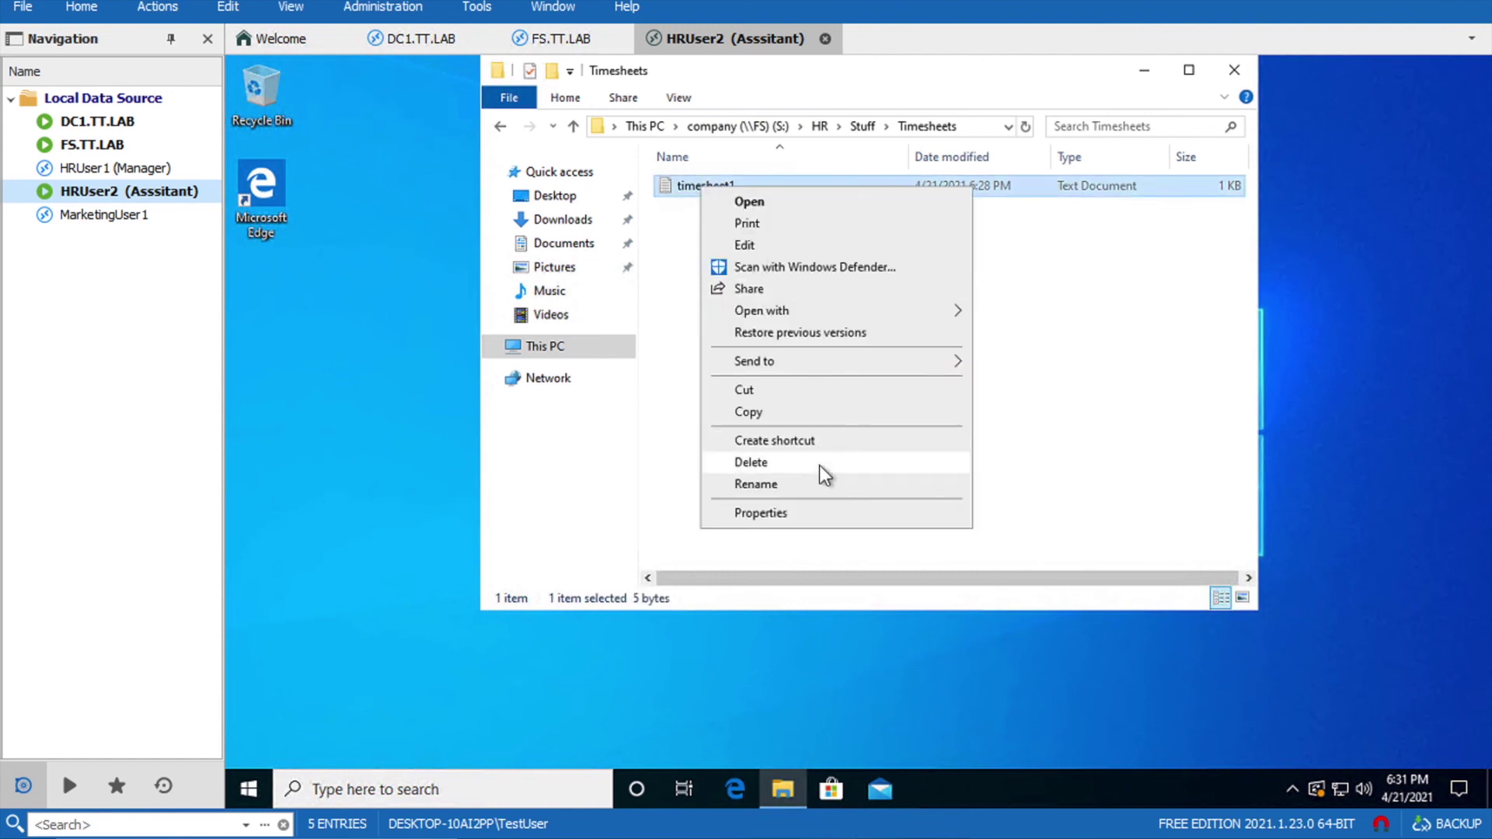
{"action": "left_click", "coordinate": [822, 464]}
{"action": "left_click", "coordinate": [924, 437]}
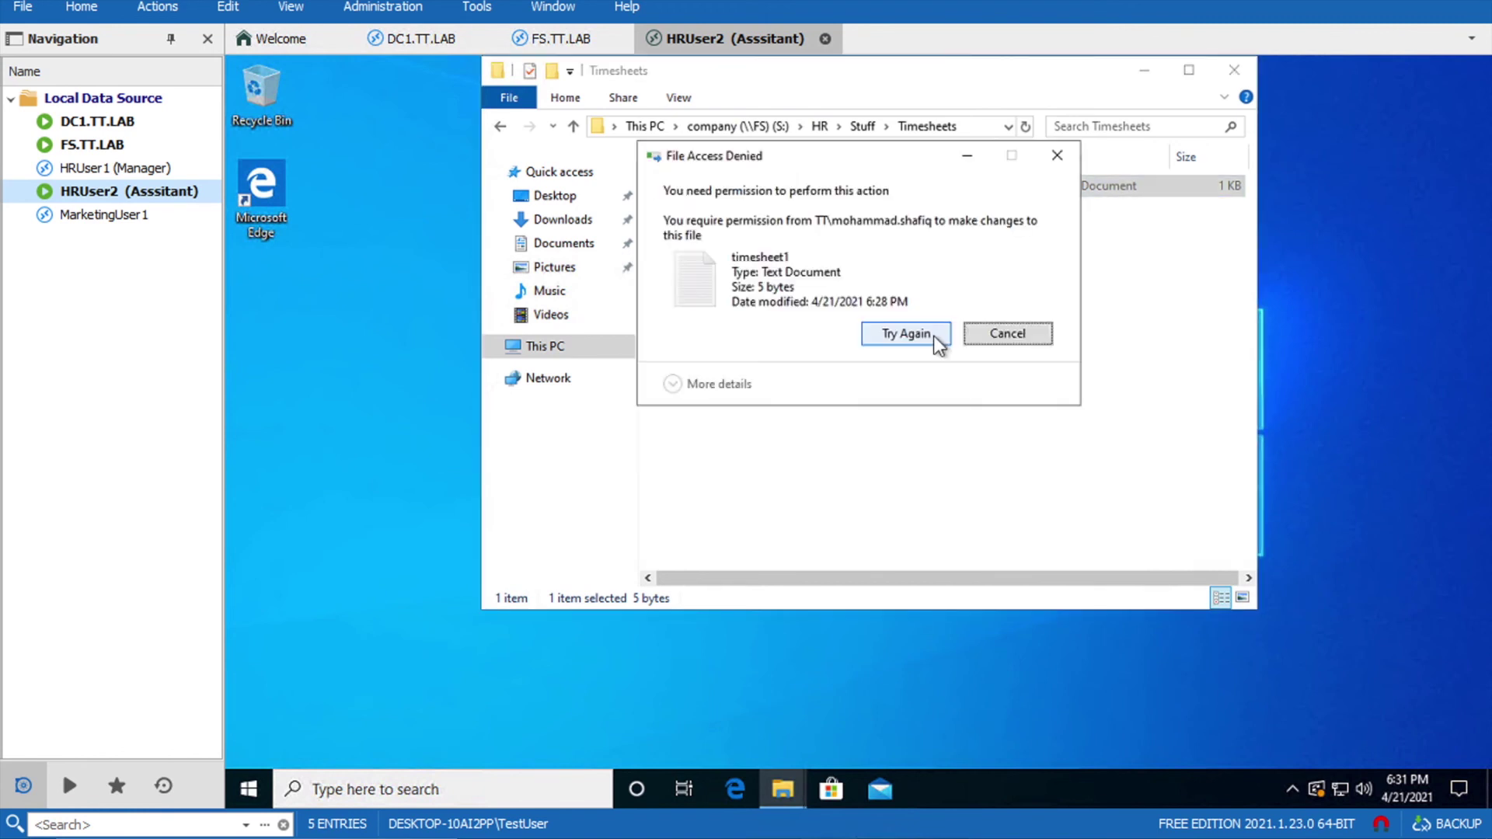
{"action": "left_click", "coordinate": [993, 341]}
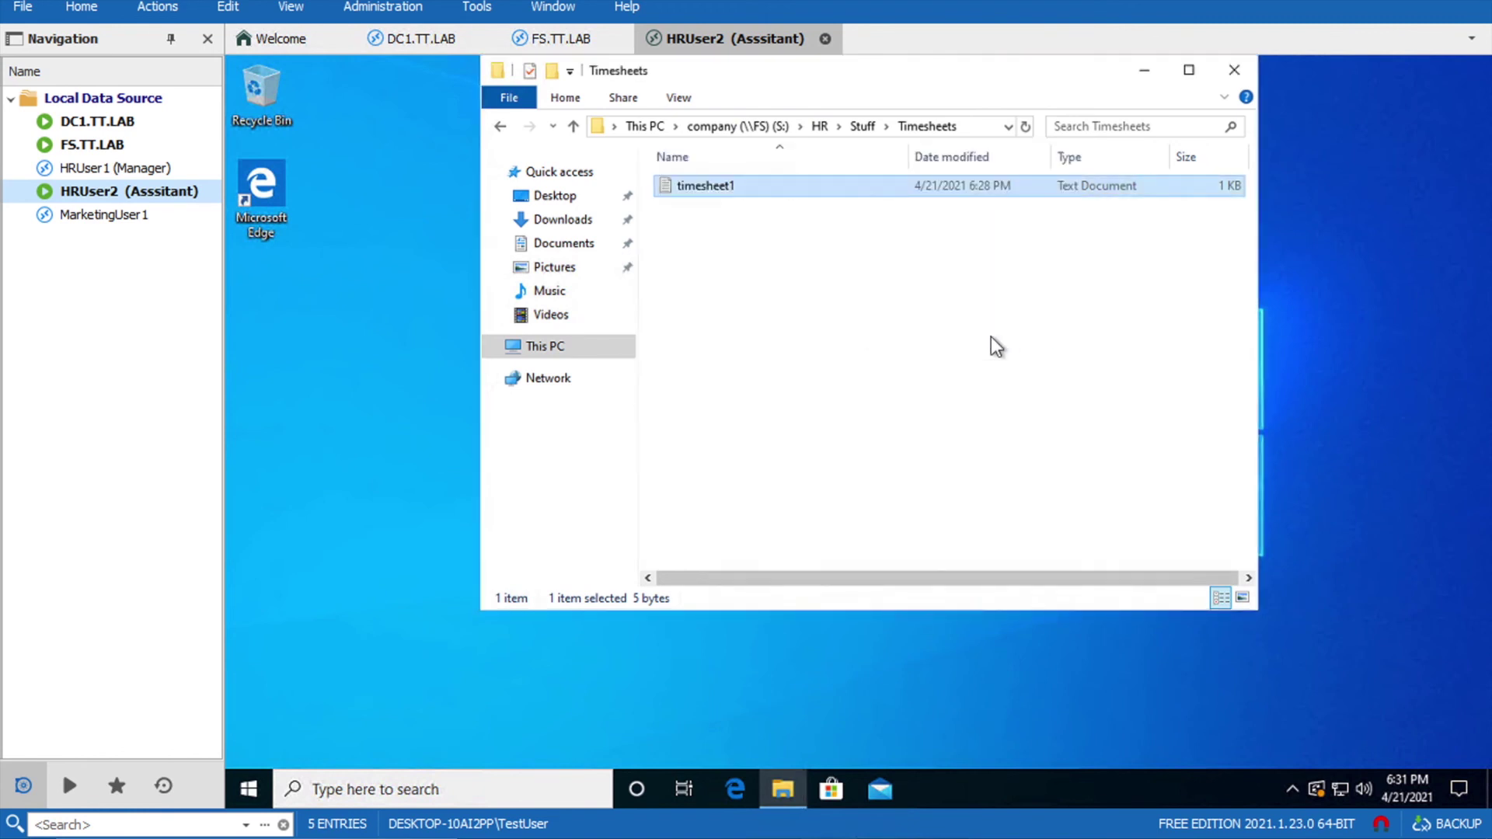